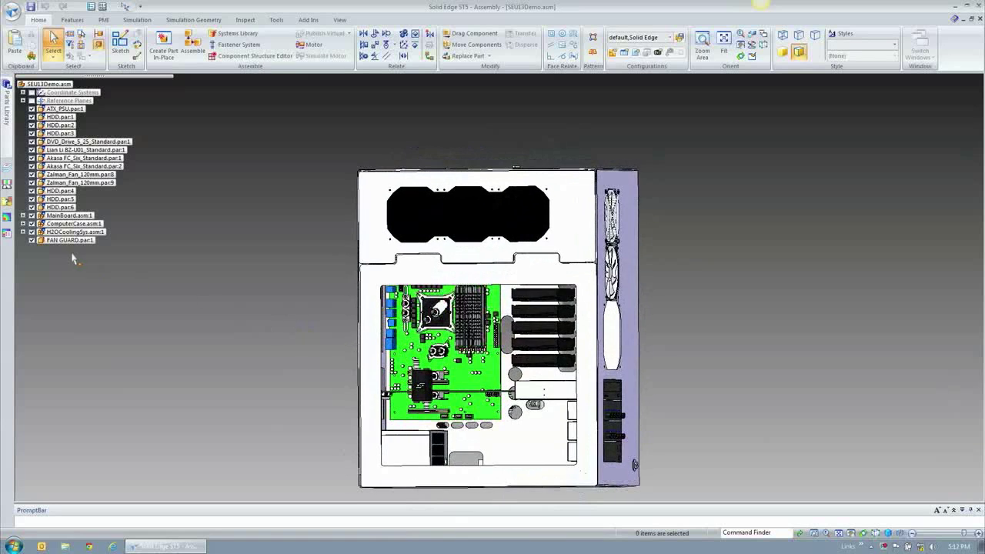
Hide the H2OCoolingSys assembly and apply the FanGuards display configuration
{"action": "left_click", "coordinate": [32, 232]}
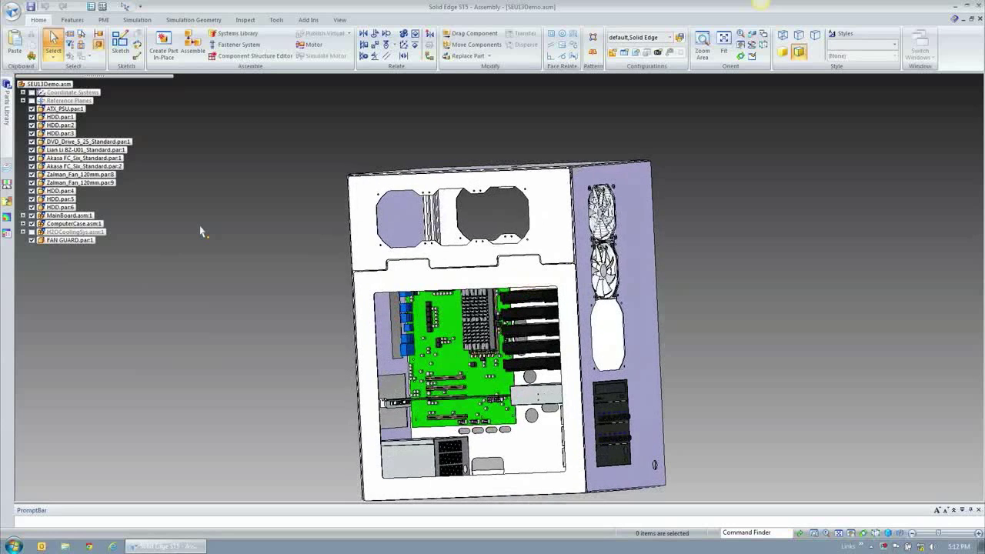
{"action": "left_click", "coordinate": [637, 39]}
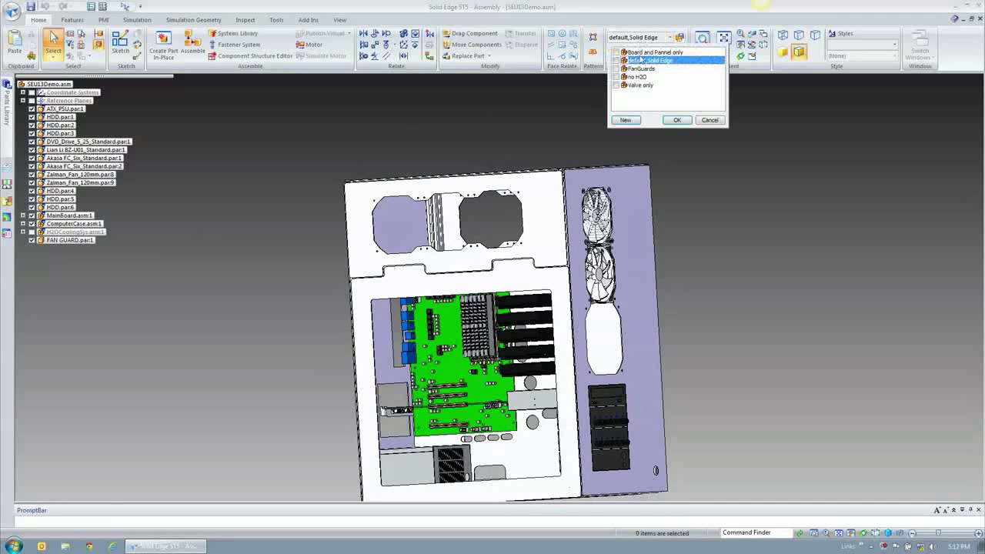
{"action": "left_click", "coordinate": [641, 69]}
{"action": "left_click", "coordinate": [677, 120]}
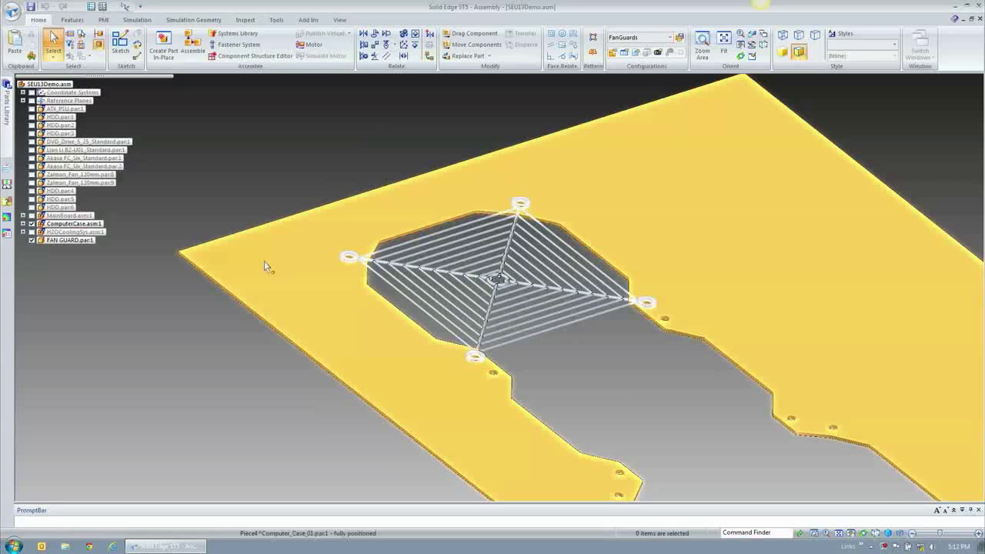
{"action": "left_click", "coordinate": [264, 261]}
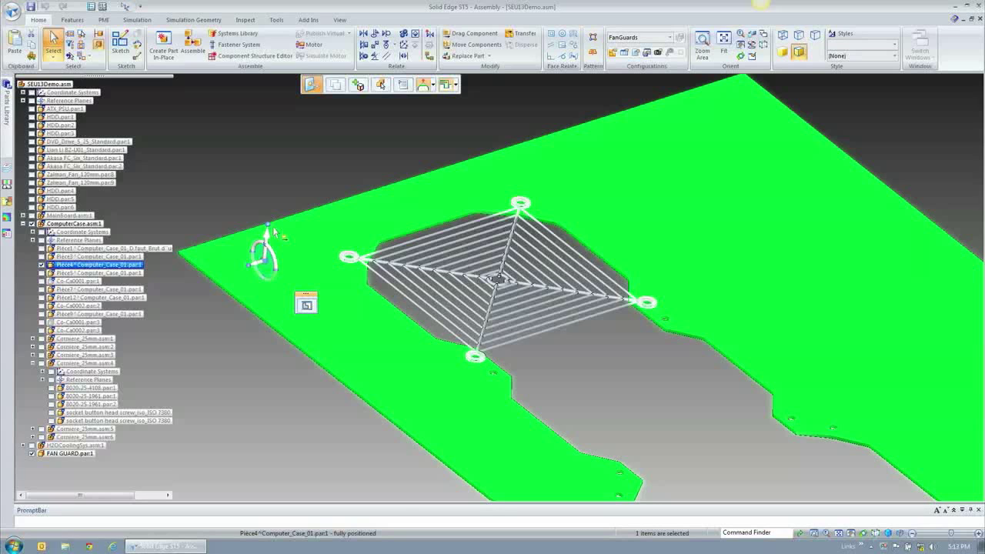
{"action": "left_click", "coordinate": [269, 167]}
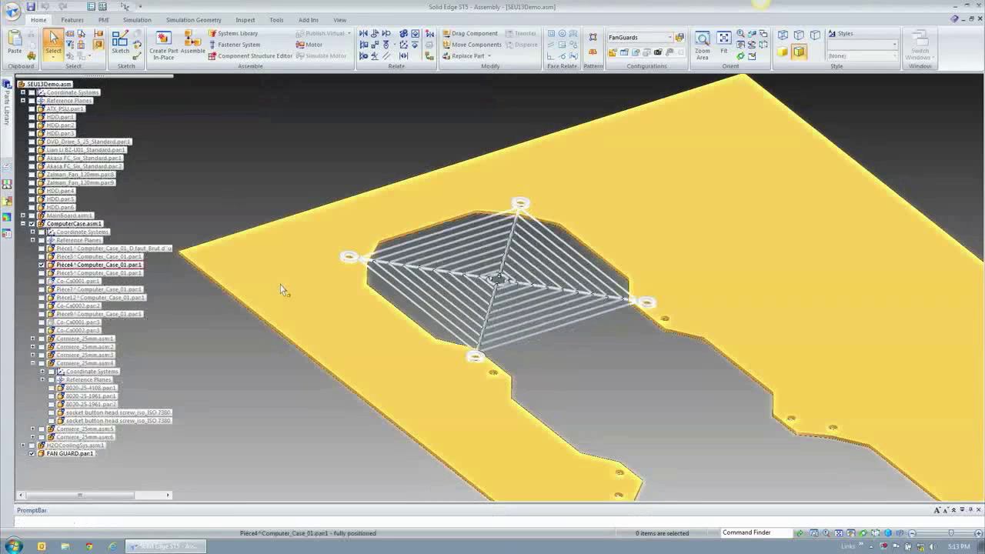
{"action": "left_click", "coordinate": [282, 285]}
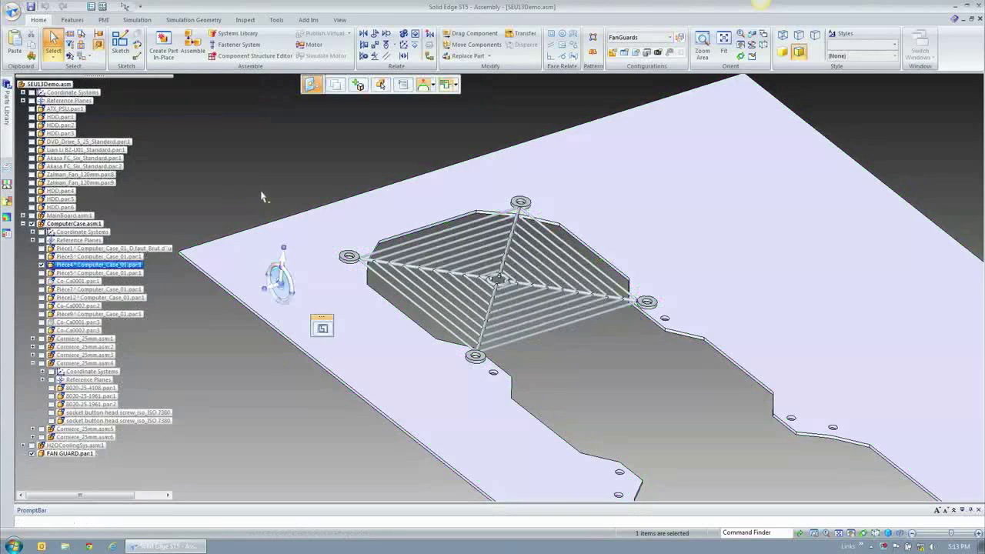
{"action": "left_click", "coordinate": [261, 200]}
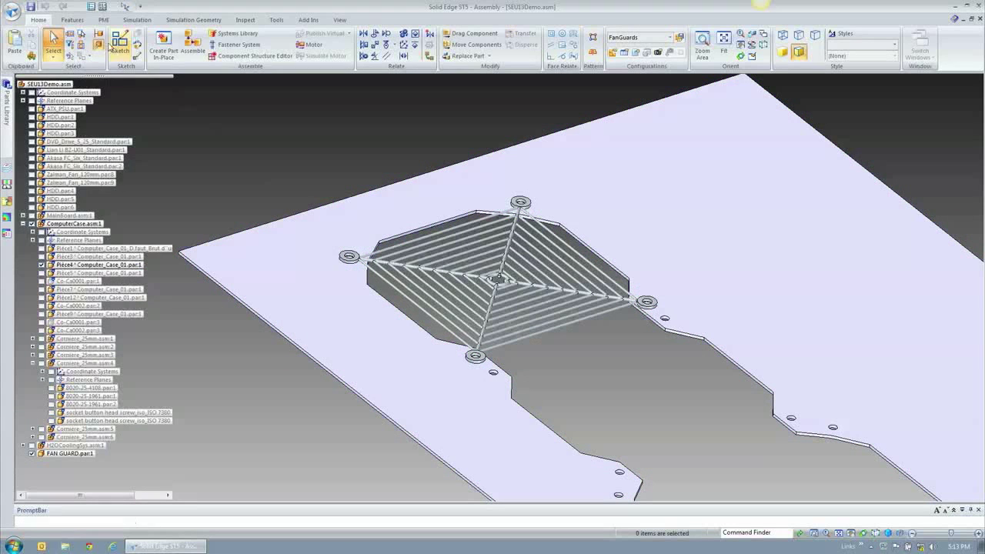
{"action": "left_click", "coordinate": [243, 252]}
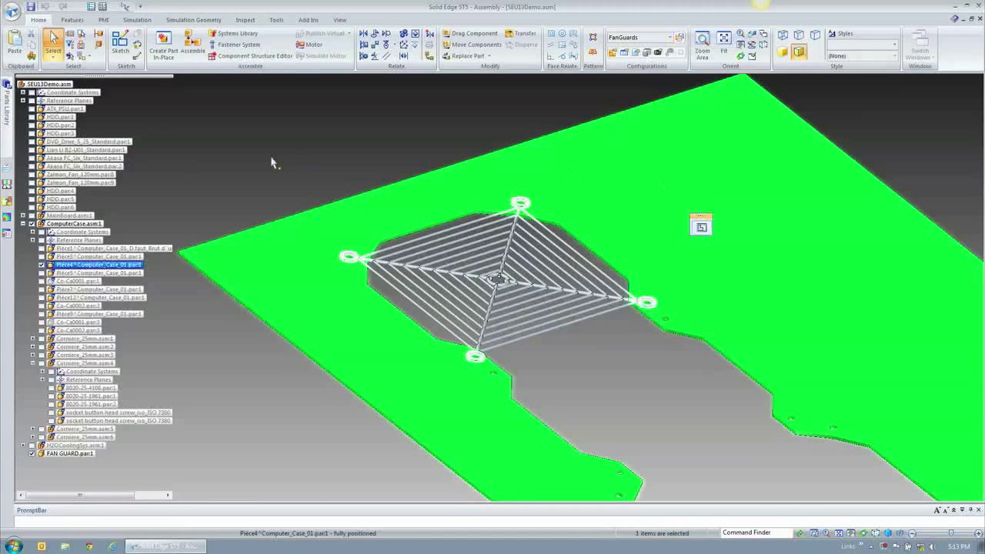
{"action": "left_click", "coordinate": [271, 162]}
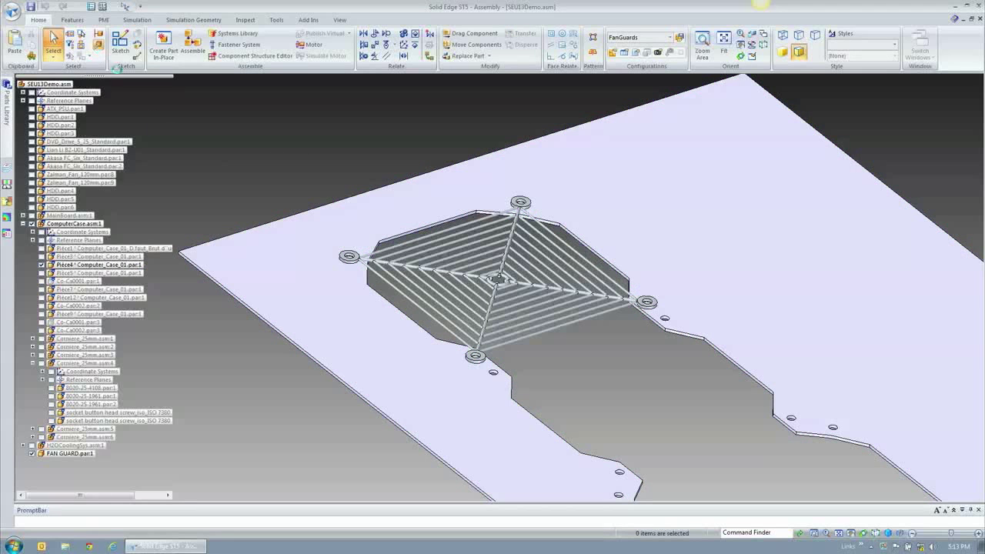
Move the fan guard 120 mm along the case panel onto the mounting holes of the adjacent fan opening
{"action": "scroll", "coordinate": [292, 154], "scroll_direction": "up", "scroll_amount": 2}
{"action": "middle_click_drag", "start_coordinate": [424, 314], "coordinate": [693, 416]}
{"action": "left_click", "coordinate": [359, 198]}
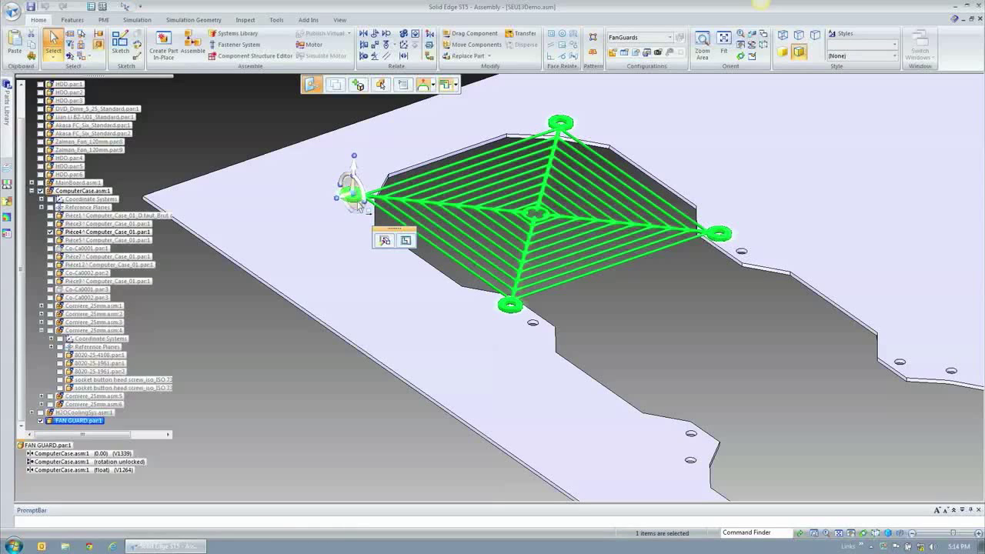
{"action": "left_click", "coordinate": [358, 202], "text": "shift"}
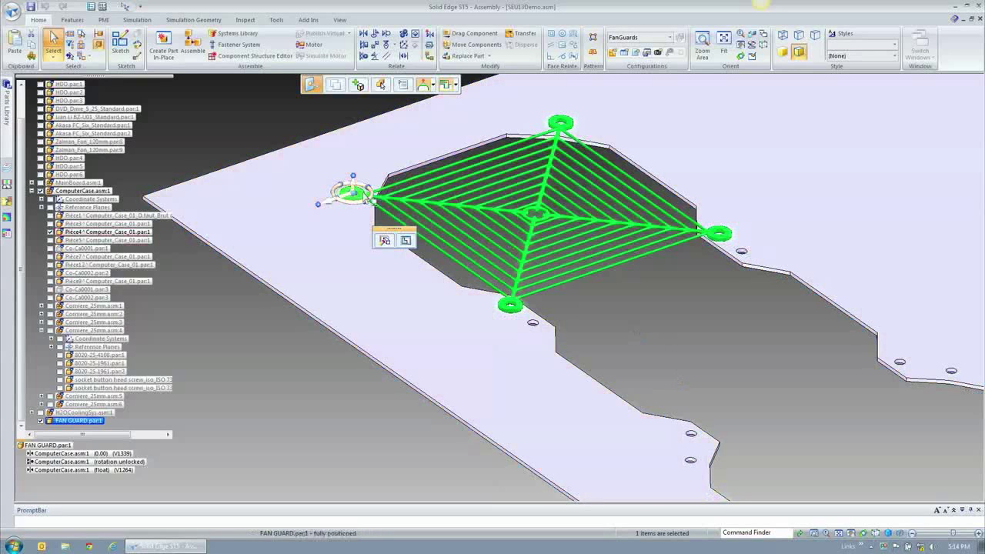
{"action": "left_click", "coordinate": [367, 198]}
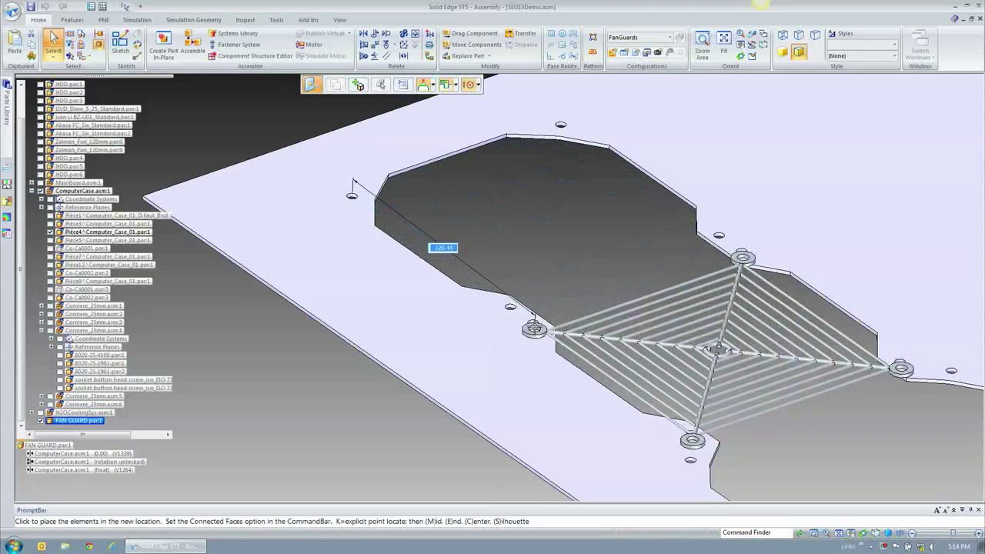
{"action": "left_click", "coordinate": [539, 318]}
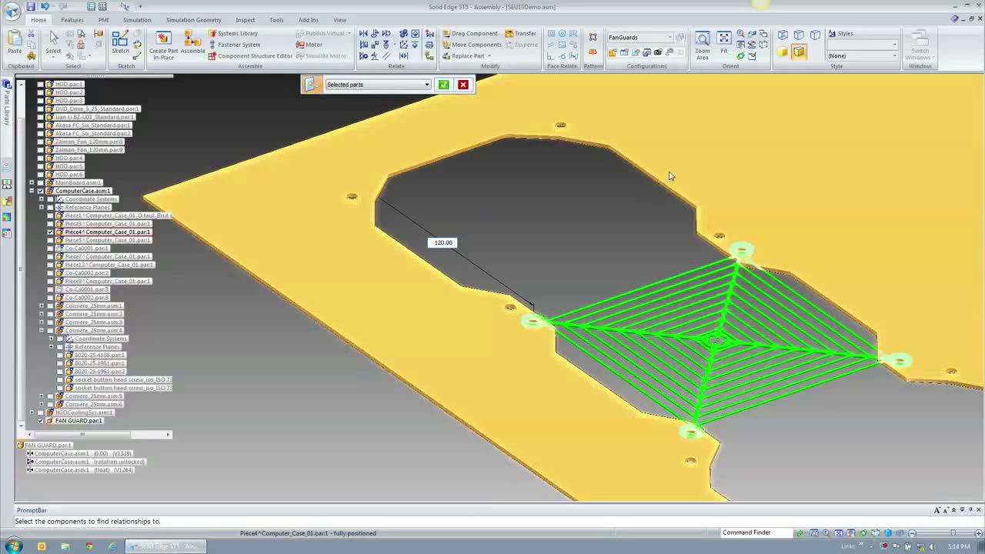
Find the moved fan guard's relationships to the case panel, using the panel as the selected part, and accept them
{"action": "left_click", "coordinate": [669, 172]}
{"action": "left_click", "coordinate": [443, 84]}
{"action": "right_click", "coordinate": [530, 226]}
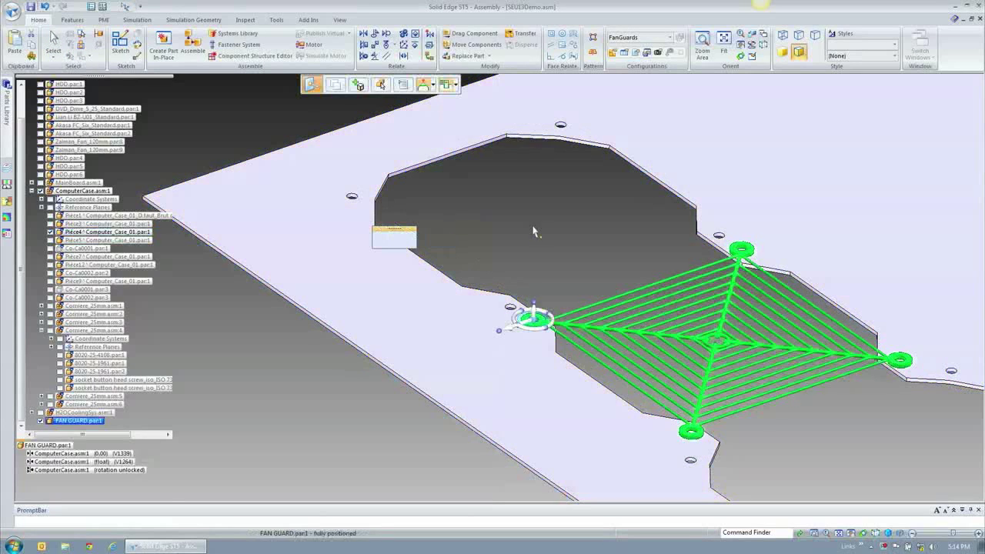
{"action": "left_click", "coordinate": [511, 210]}
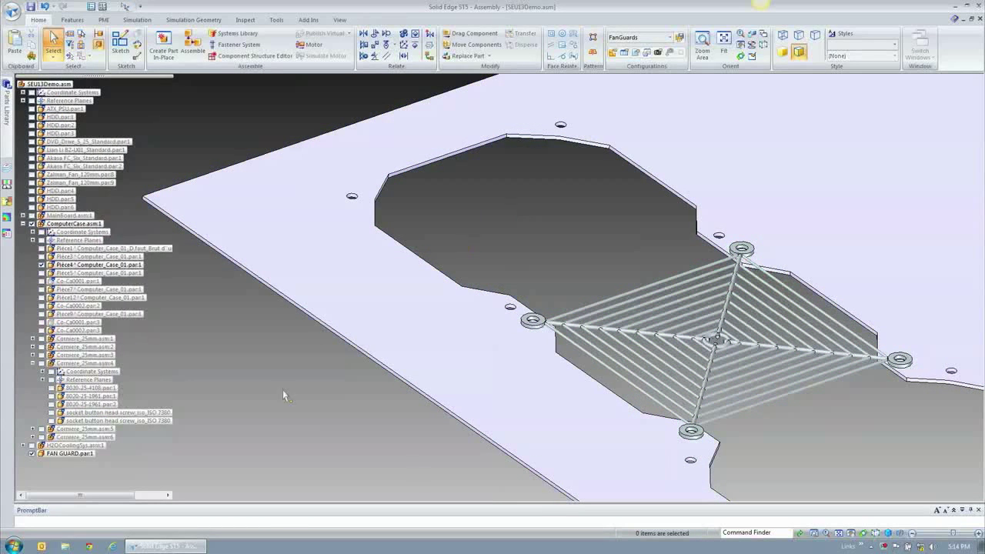
Review the moved fan guard's assembly relationships and the list of available relationship types
{"action": "left_click", "coordinate": [62, 454]}
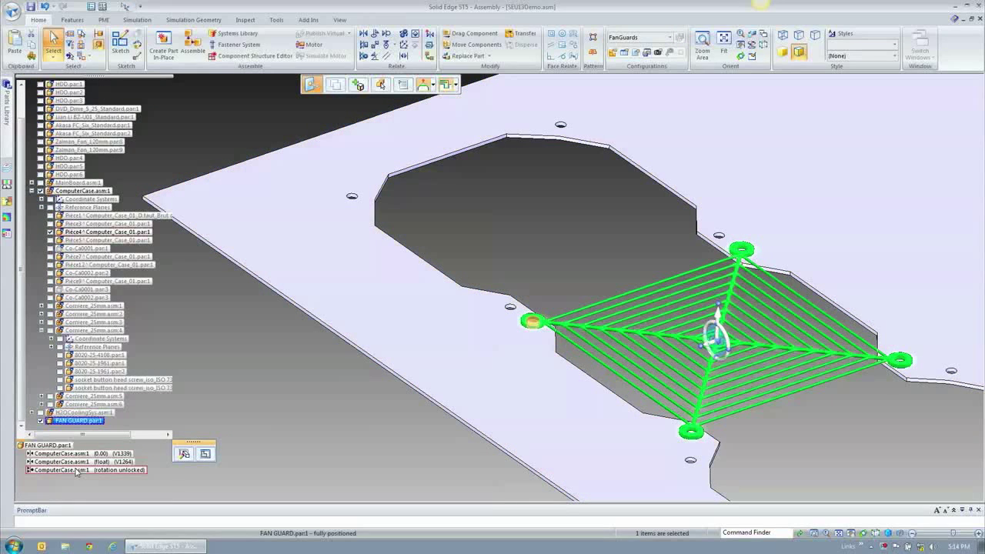
{"action": "left_click", "coordinate": [365, 443]}
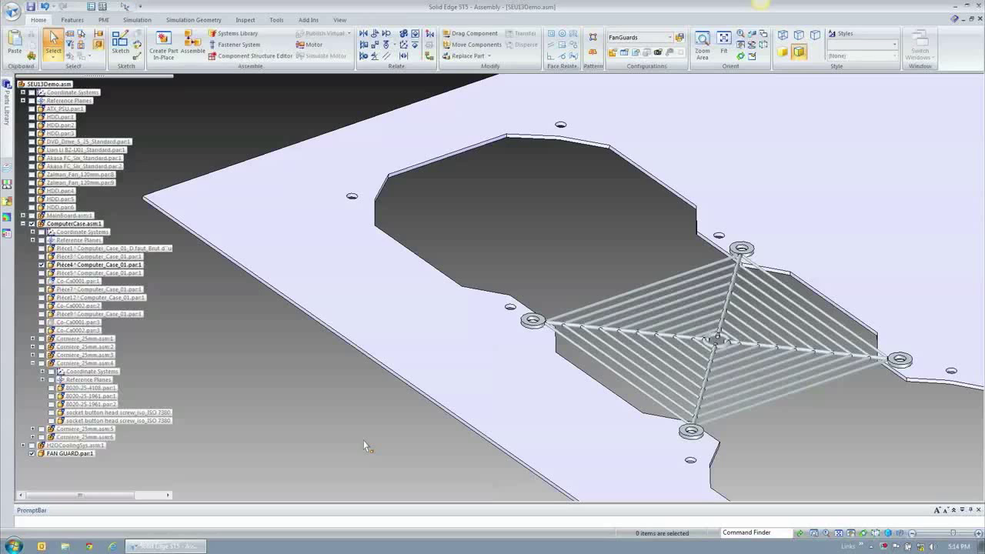
{"action": "left_click", "coordinate": [193, 43]}
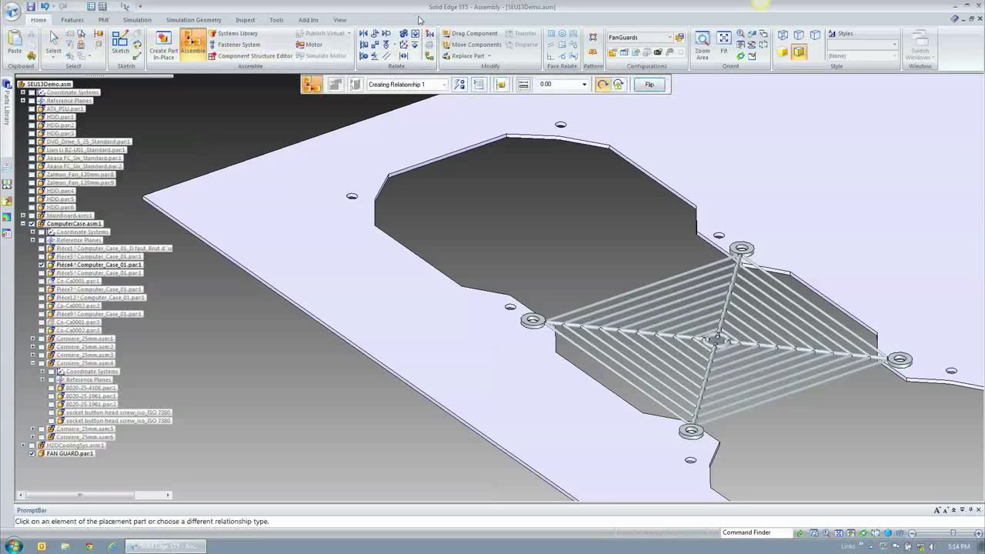
{"action": "left_click", "coordinate": [460, 84]}
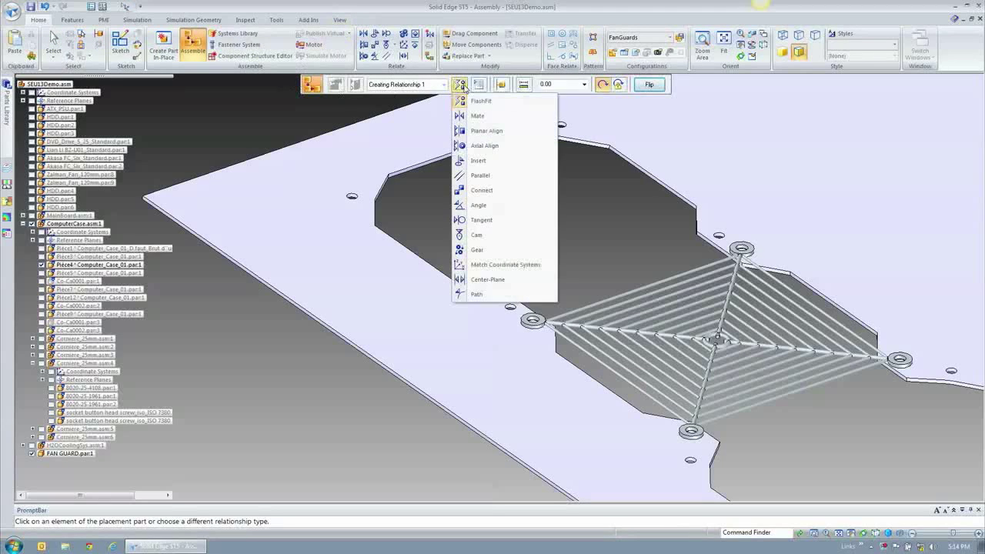
{"action": "left_click", "coordinate": [611, 240]}
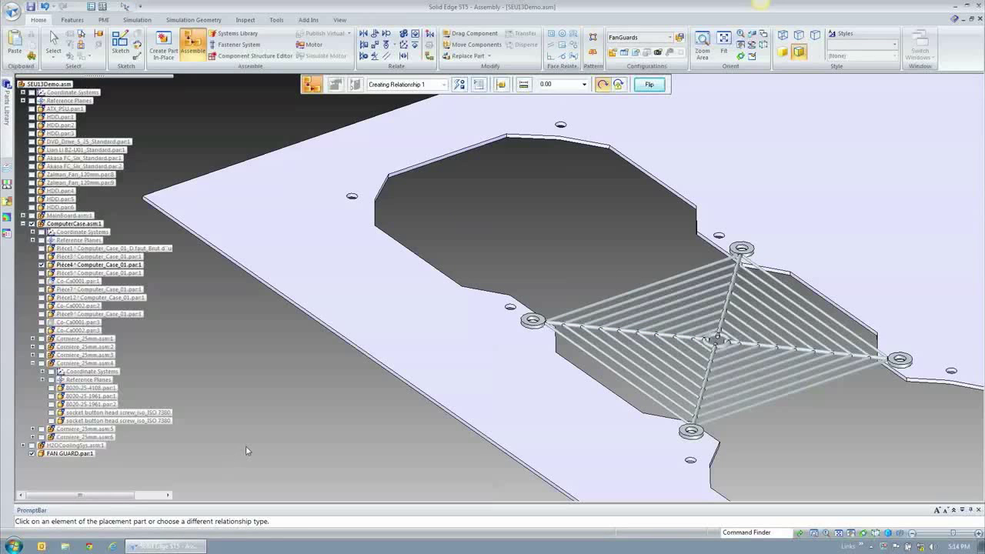
Undo the fan guard's move and its relationship changes
{"action": "left_click", "coordinate": [44, 6]}
{"action": "left_click", "coordinate": [43, 6]}
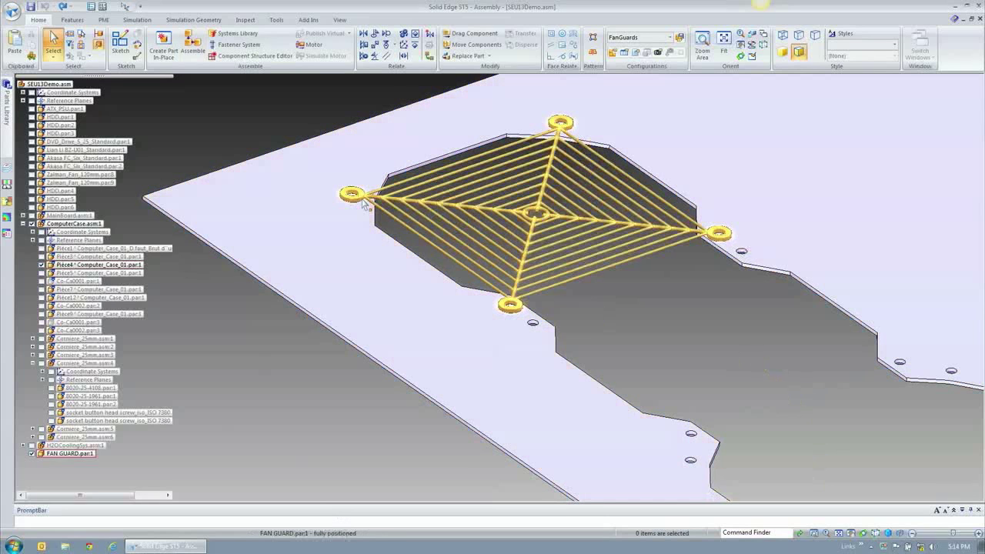
{"action": "left_click", "coordinate": [496, 271]}
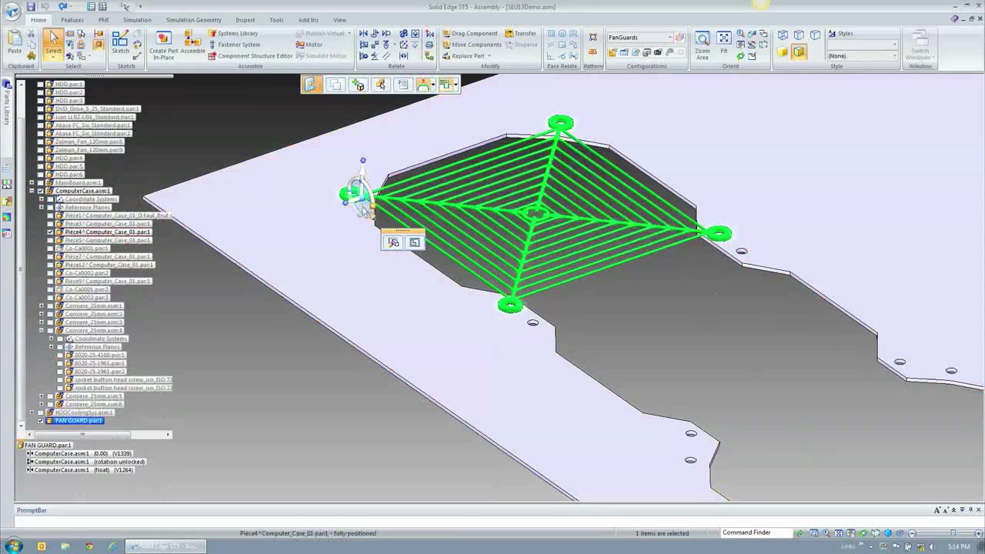
{"action": "left_click", "coordinate": [364, 199]}
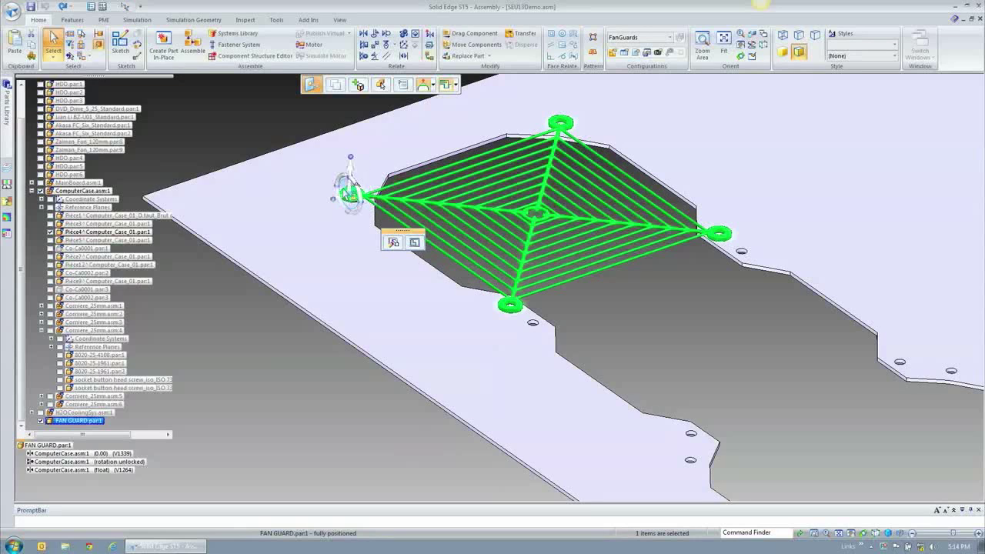
{"action": "left_click", "coordinate": [346, 195]}
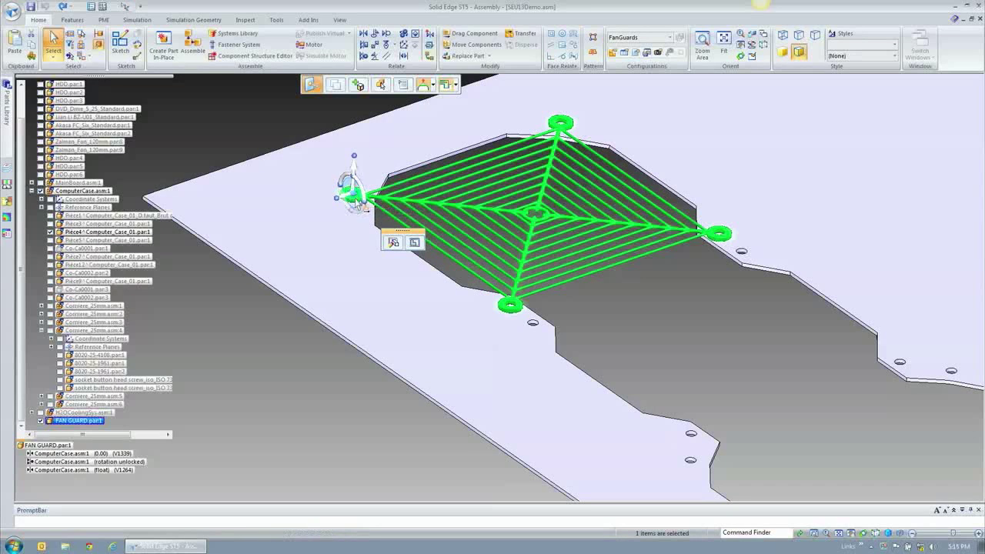
{"action": "left_click", "coordinate": [356, 204], "text": "shift"}
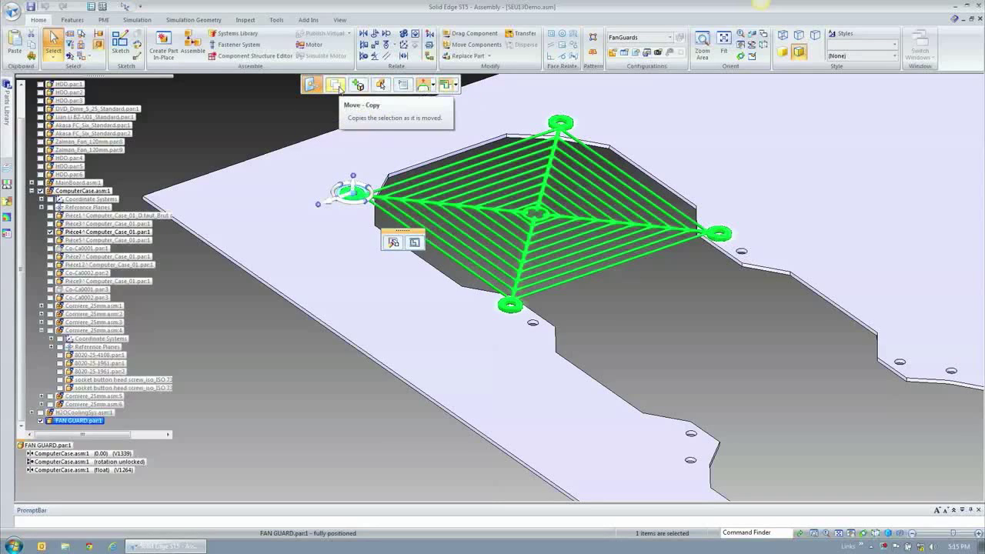
{"action": "left_click", "coordinate": [310, 83]}
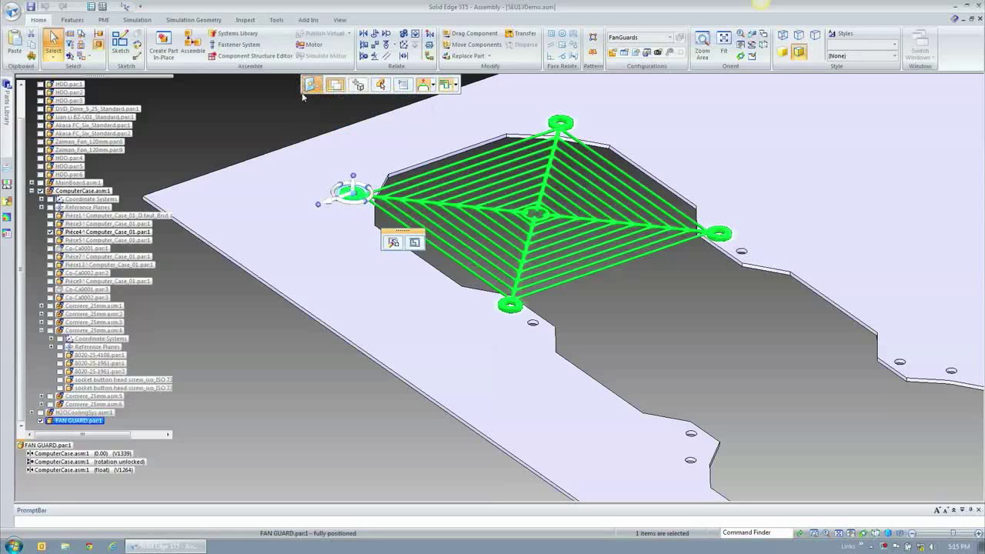
{"action": "left_click", "coordinate": [342, 89]}
{"action": "left_click", "coordinate": [335, 109]}
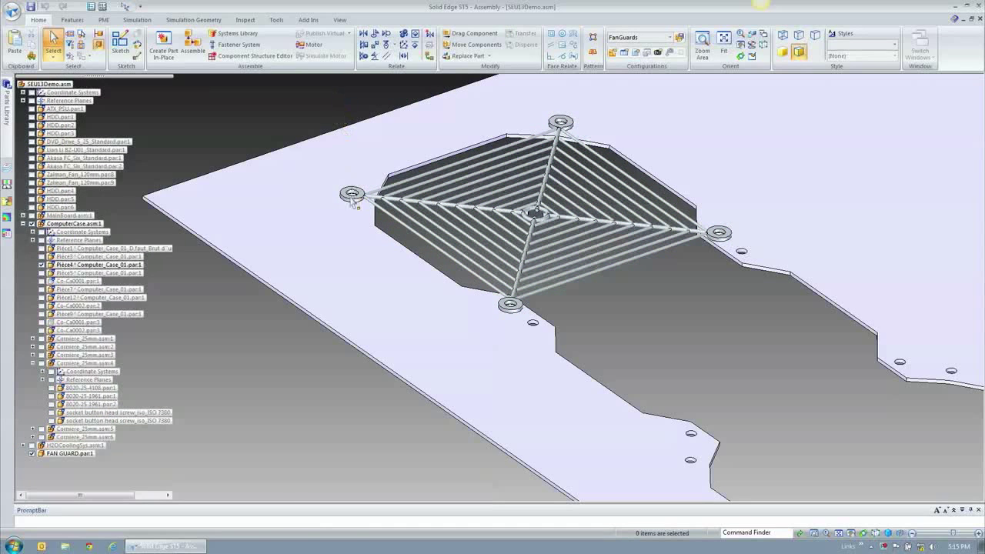
Copy the fan guard 120 mm along the case panel to the adjacent opening and accept relationships found to the panel
{"action": "left_click", "coordinate": [352, 193]}
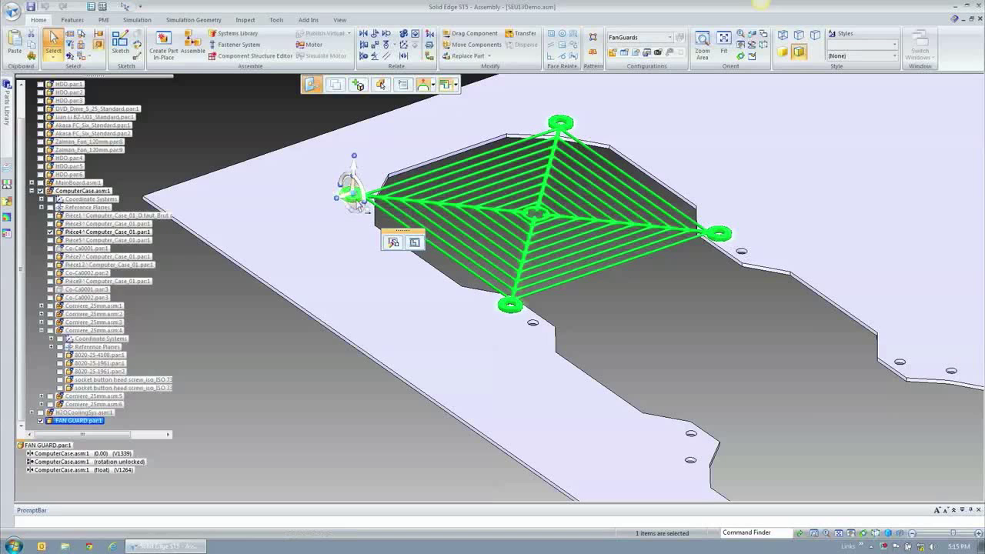
{"action": "left_click", "coordinate": [359, 204], "text": "shift"}
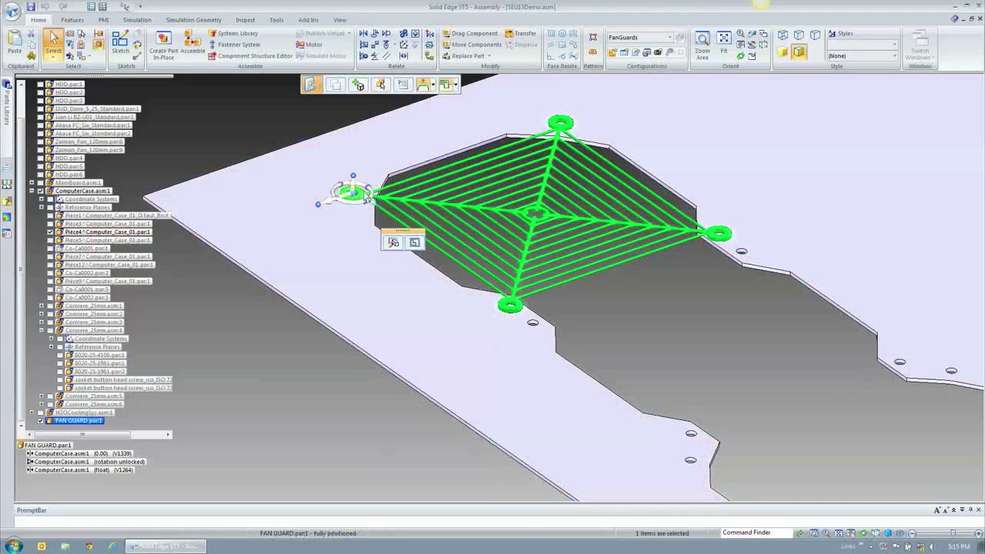
{"action": "left_click", "coordinate": [369, 197]}
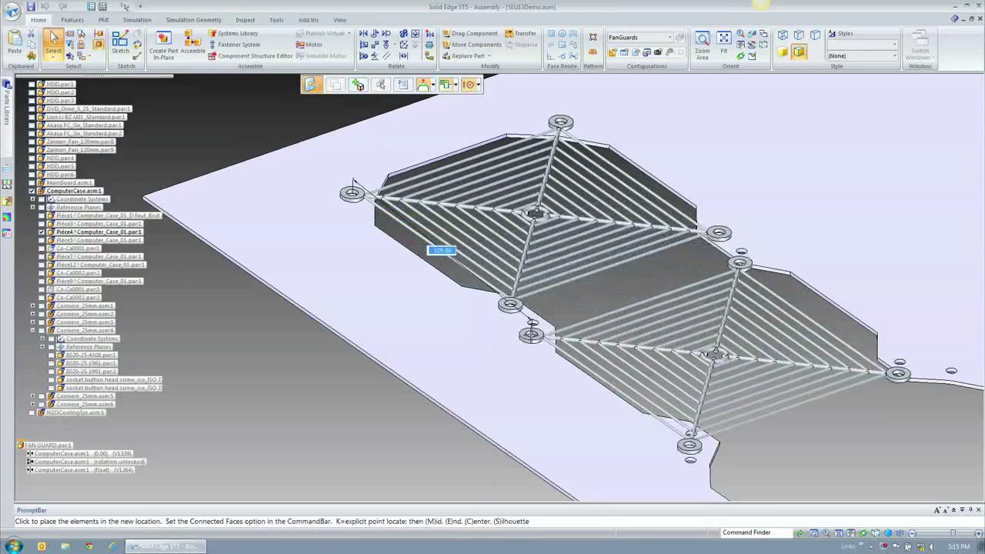
{"action": "left_click", "coordinate": [532, 326], "text": "ctrl"}
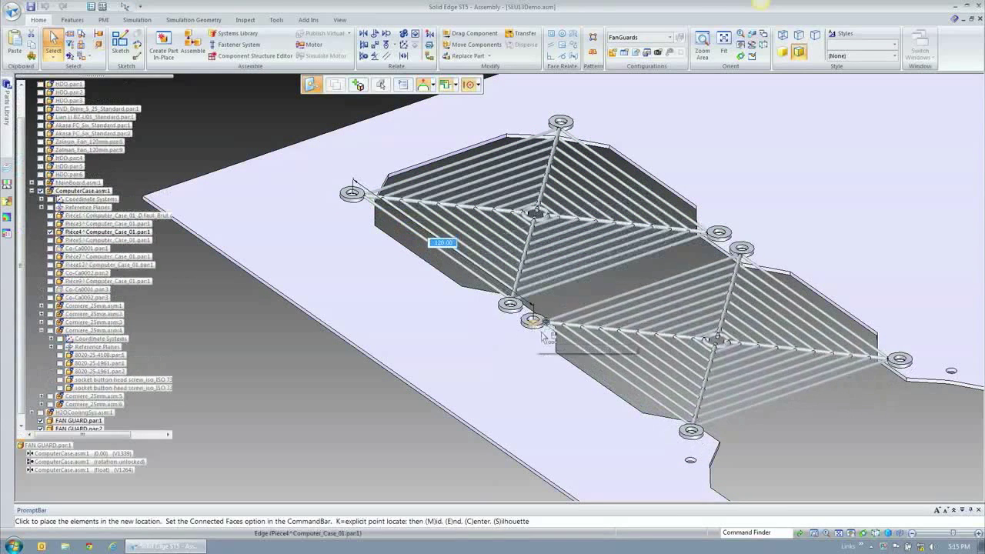
{"action": "left_click", "coordinate": [532, 323]}
{"action": "left_click", "coordinate": [627, 125]}
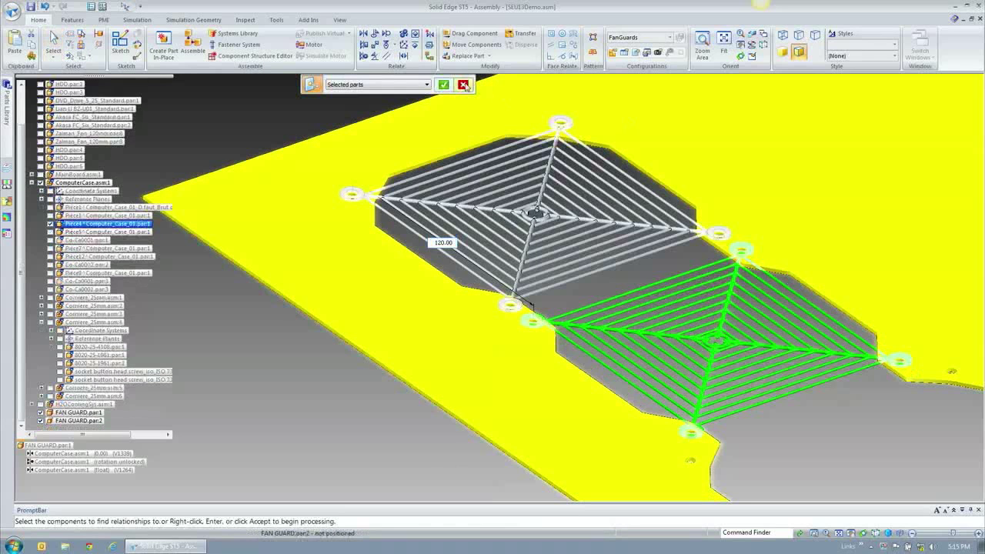
{"action": "left_click", "coordinate": [445, 86]}
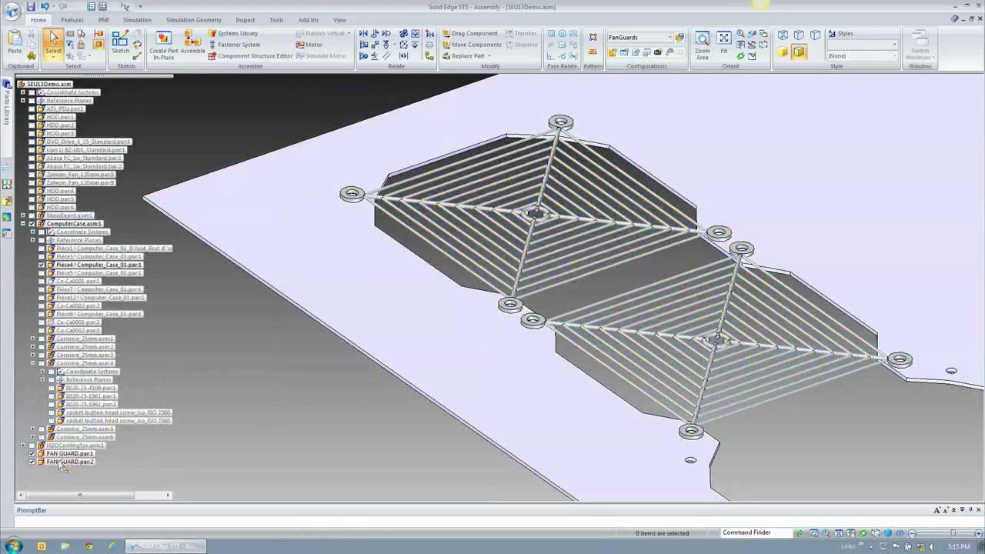
Review the assembly relationships of the copied and original fan guards
{"action": "left_click", "coordinate": [61, 462]}
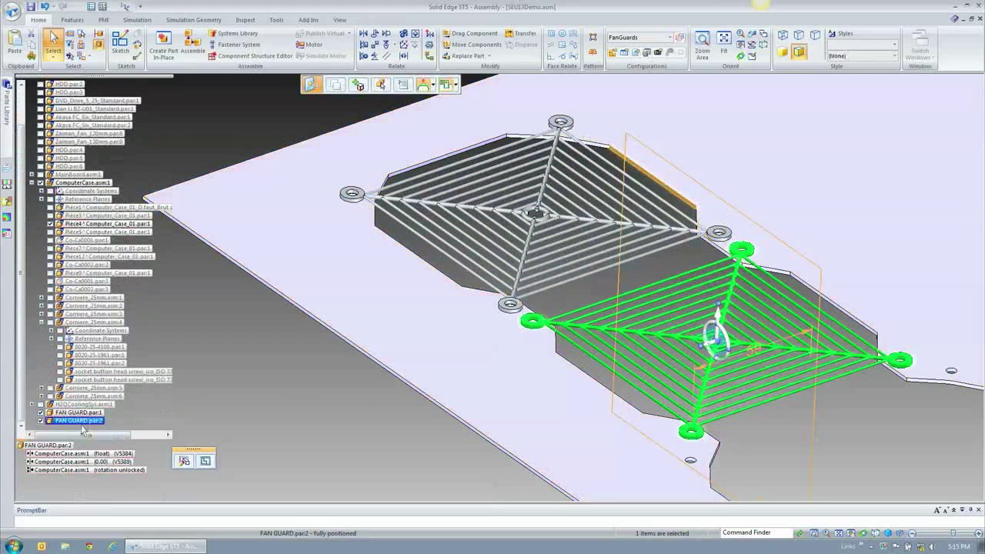
{"action": "left_click", "coordinate": [84, 415]}
{"action": "right_click", "coordinate": [265, 418]}
{"action": "left_click", "coordinate": [229, 336]}
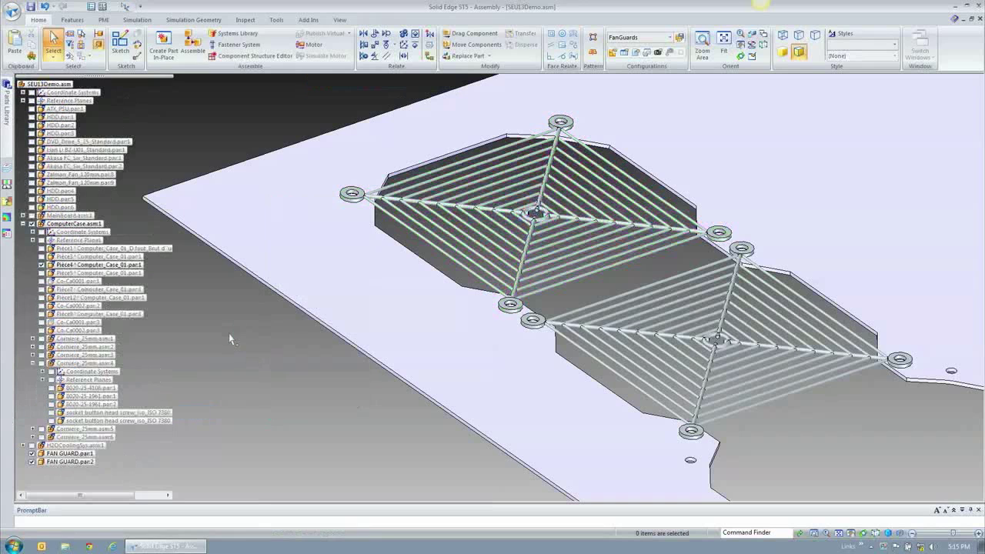
Select the second fan guard and place its steering wheel on the corner ring nearest the first guard
{"action": "middle_click", "coordinate": [283, 384]}
{"action": "middle_click", "coordinate": [284, 385]}
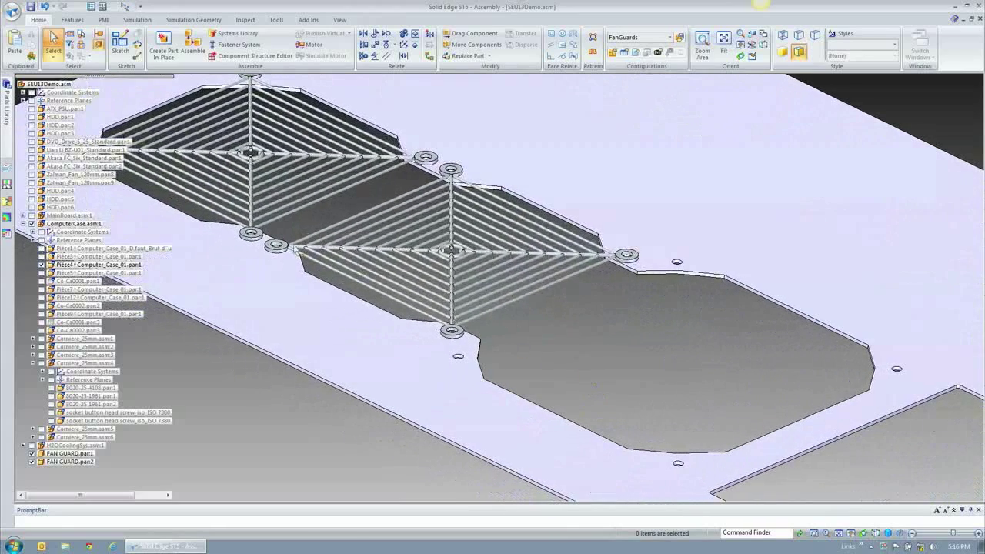
{"action": "left_click", "coordinate": [285, 250]}
{"action": "left_click_drag", "start_coordinate": [287, 256], "coordinate": [395, 225]}
{"action": "left_click", "coordinate": [597, 357]}
{"action": "scroll", "coordinate": [567, 360], "scroll_direction": "up", "scroll_amount": 5}
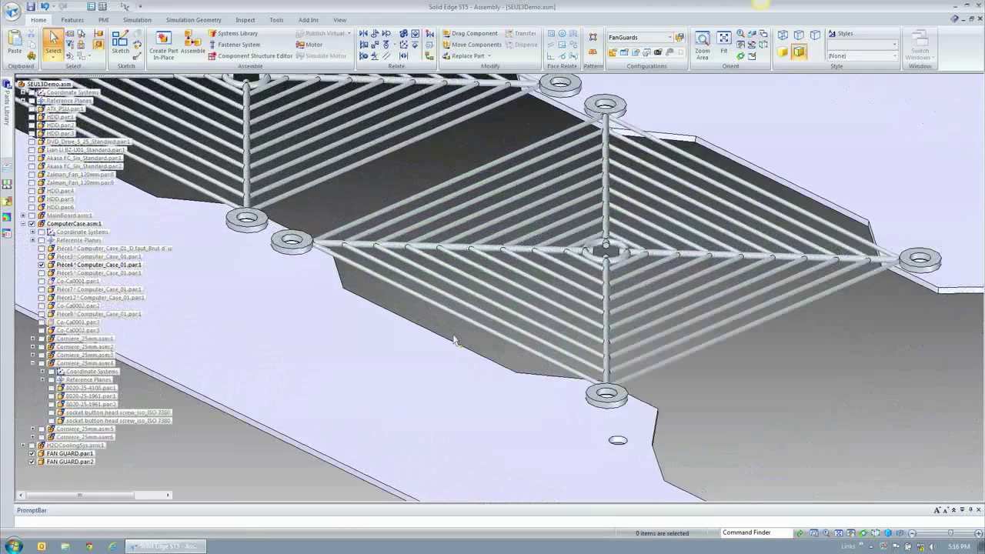
{"action": "scroll", "coordinate": [454, 341], "scroll_direction": "up", "scroll_amount": 1}
{"action": "left_click", "coordinate": [329, 252]}
{"action": "left_click_drag", "start_coordinate": [334, 257], "coordinate": [312, 253]}
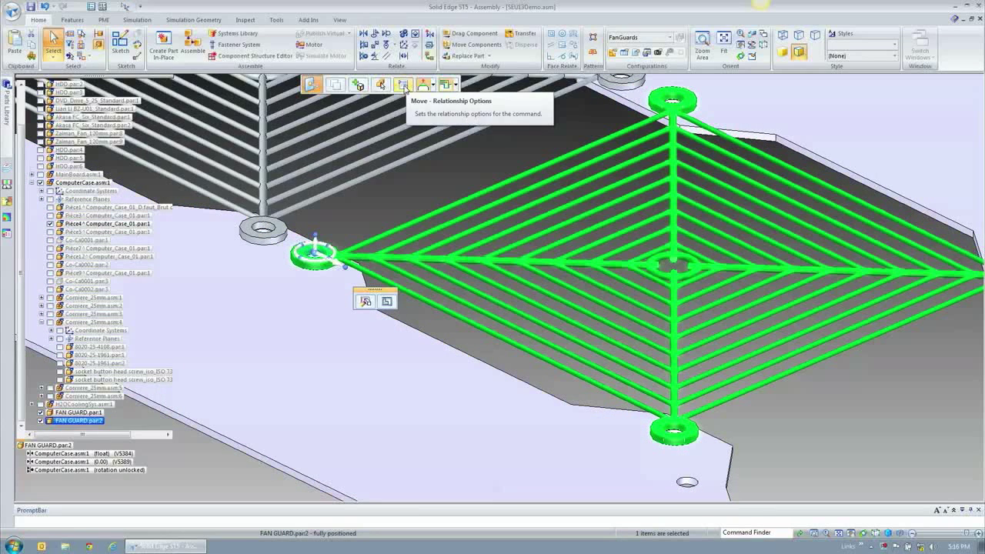
Copy the second fan guard about 122.6 mm onto the third opening's corner hole, repairing relationships by adjusting offsets and then replacing components
{"action": "left_click", "coordinate": [404, 87]}
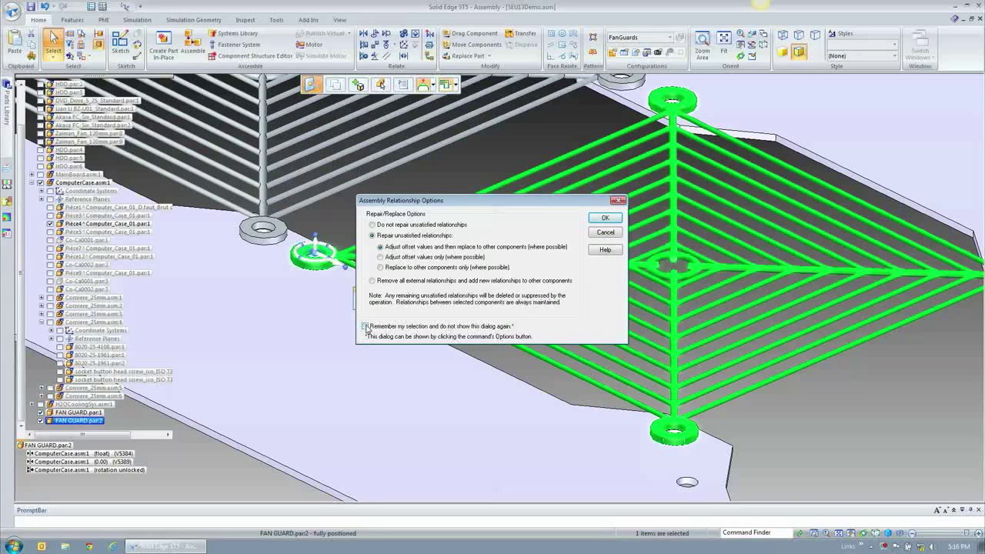
{"action": "left_click", "coordinate": [605, 219]}
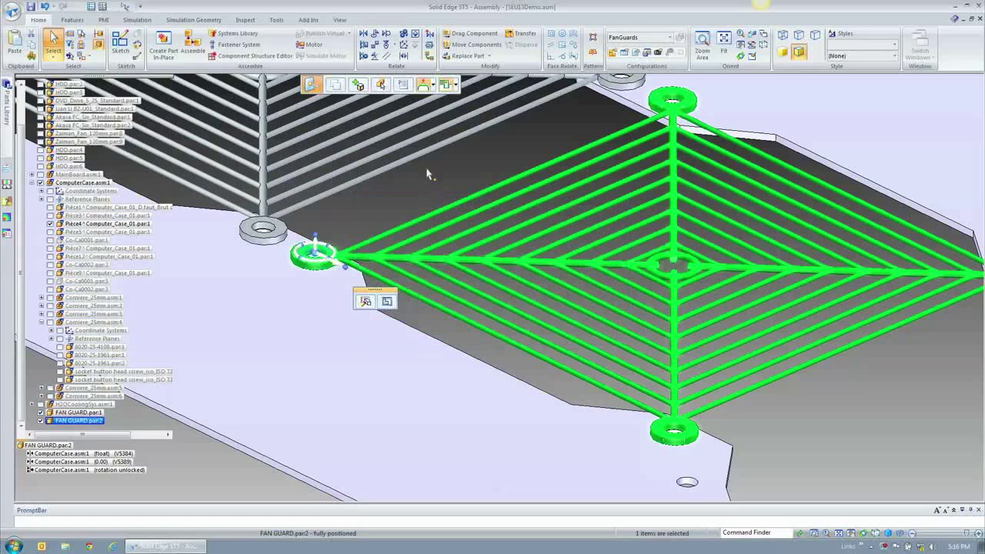
{"action": "left_click", "coordinate": [335, 265]}
{"action": "left_click", "coordinate": [316, 251]}
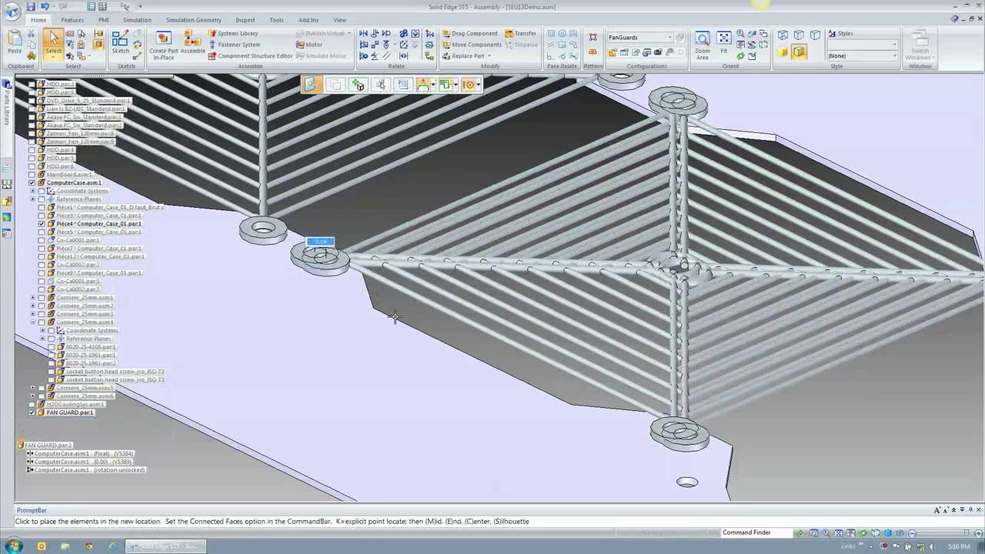
{"action": "left_click", "coordinate": [686, 466]}
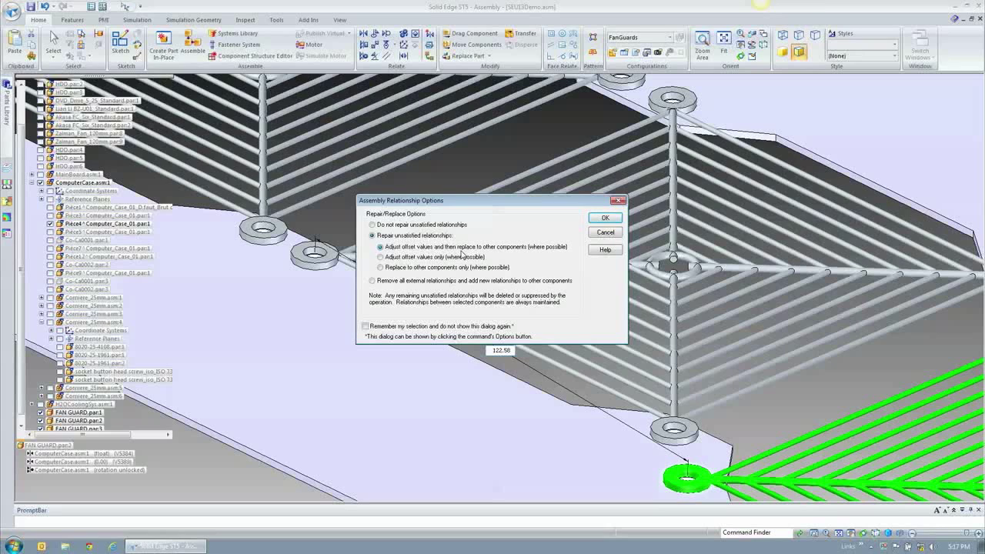
{"action": "left_click", "coordinate": [598, 221]}
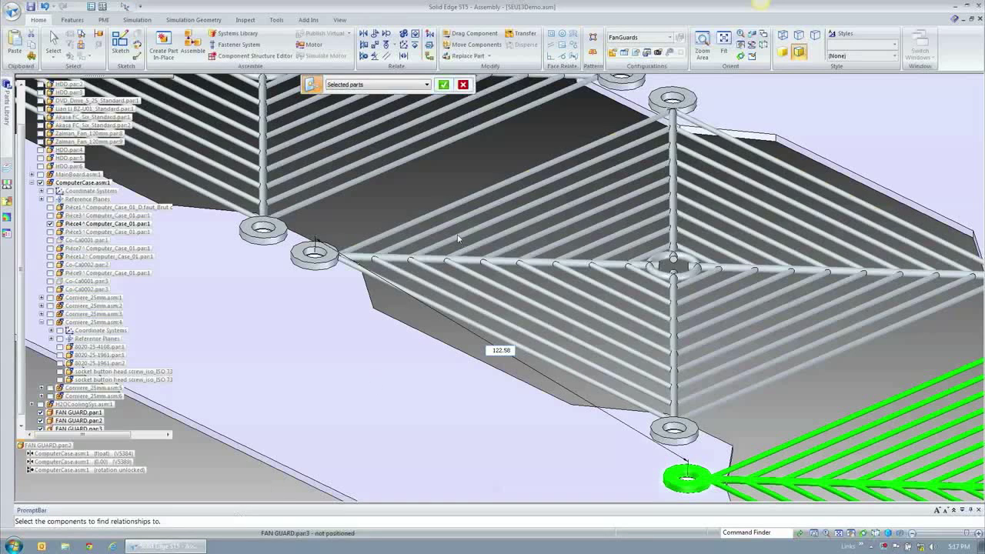
Find relationships for the new fan guard copy using selected parts, with the flat case panel as the component, and accept
{"action": "middle_click", "coordinate": [434, 184]}
{"action": "middle_click", "coordinate": [434, 183]}
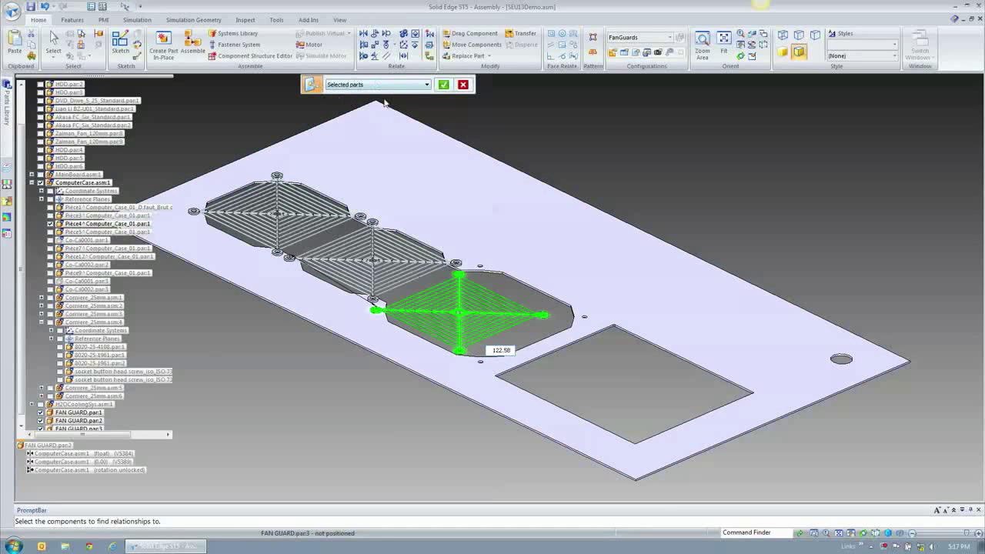
{"action": "left_click", "coordinate": [427, 84]}
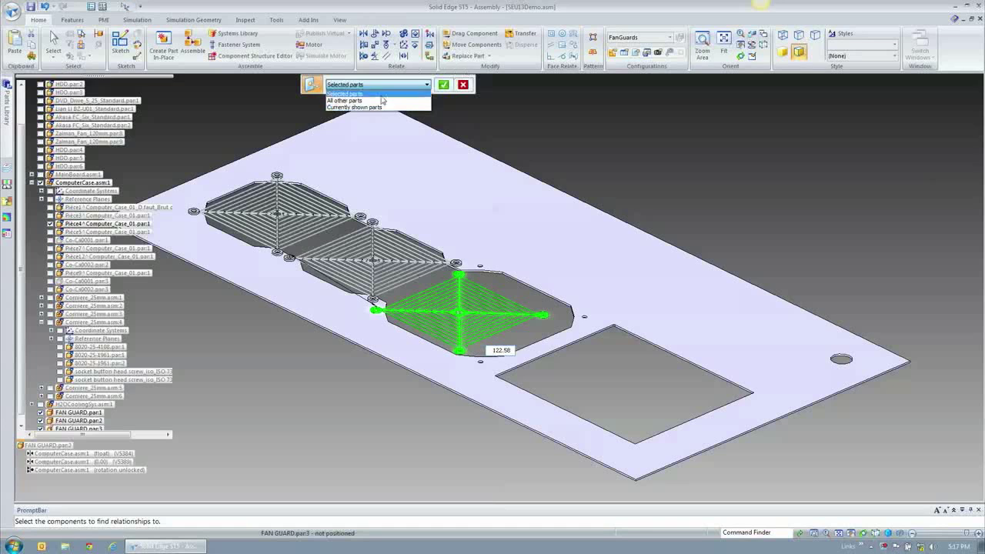
{"action": "left_click", "coordinate": [370, 95]}
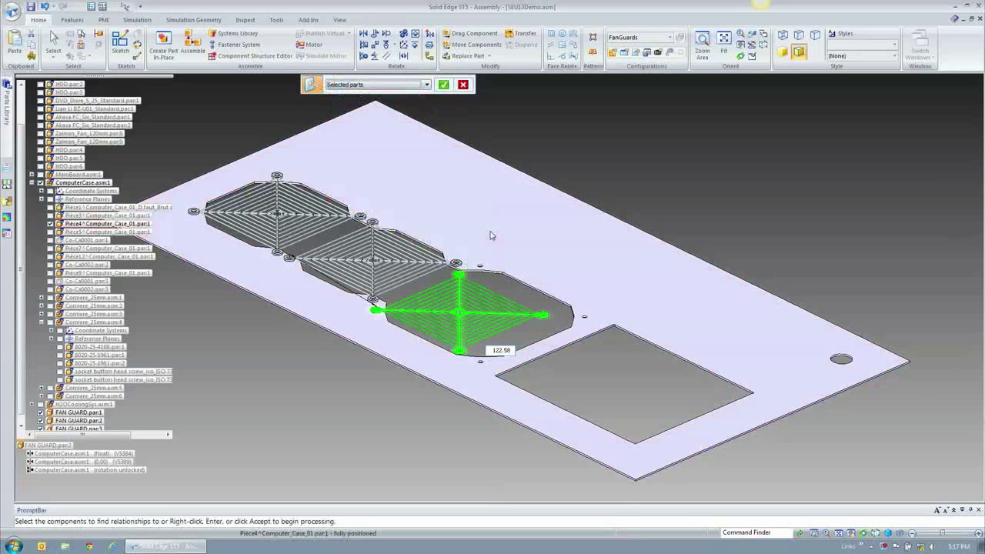
{"action": "left_click", "coordinate": [488, 238]}
{"action": "left_click", "coordinate": [445, 85]}
{"action": "right_click", "coordinate": [698, 188]}
{"action": "left_click", "coordinate": [557, 130]}
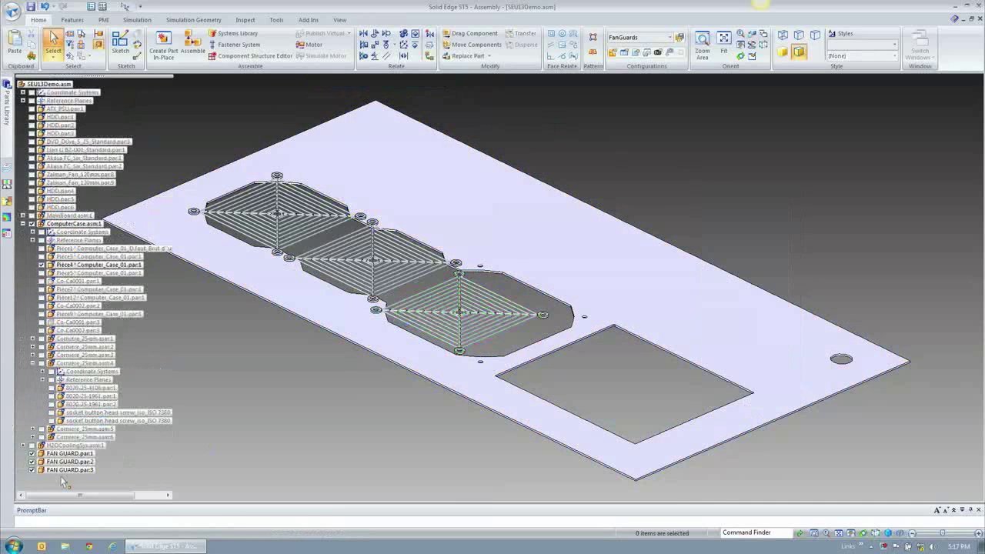
{"action": "right_click", "coordinate": [222, 445]}
{"action": "left_click", "coordinate": [197, 422]}
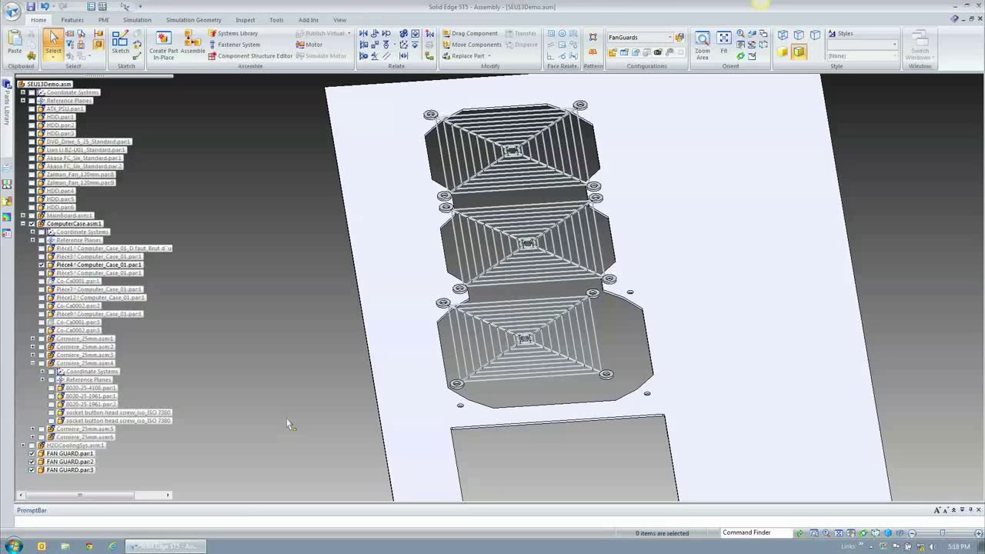
{"action": "scroll", "coordinate": [612, 453], "scroll_direction": "up", "scroll_amount": 3}
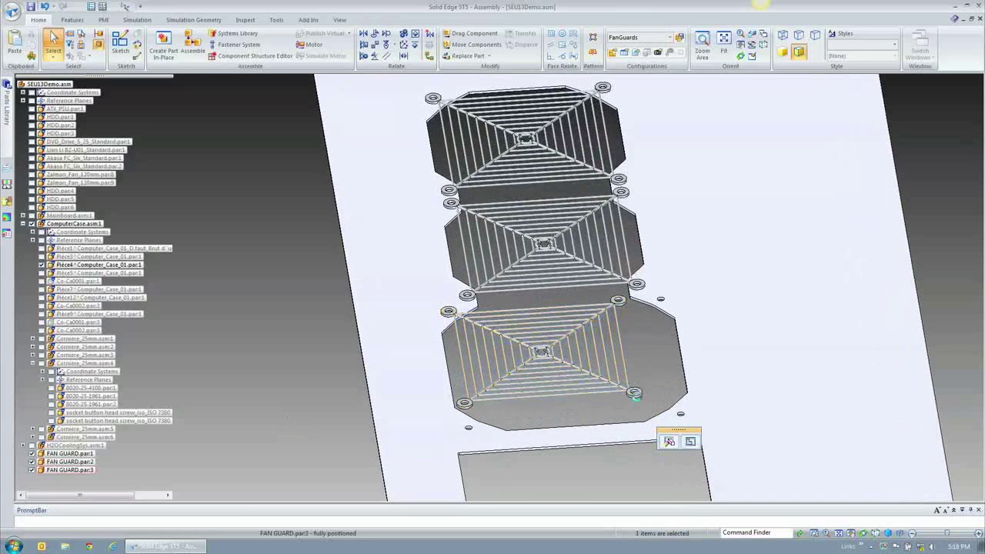
{"action": "left_click", "coordinate": [638, 402]}
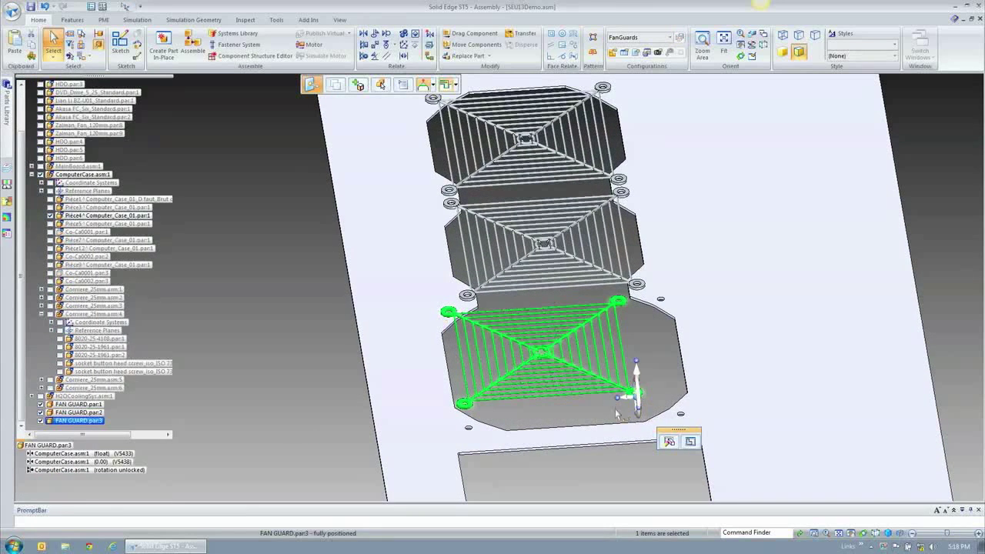
{"action": "key", "text": "Escape"}
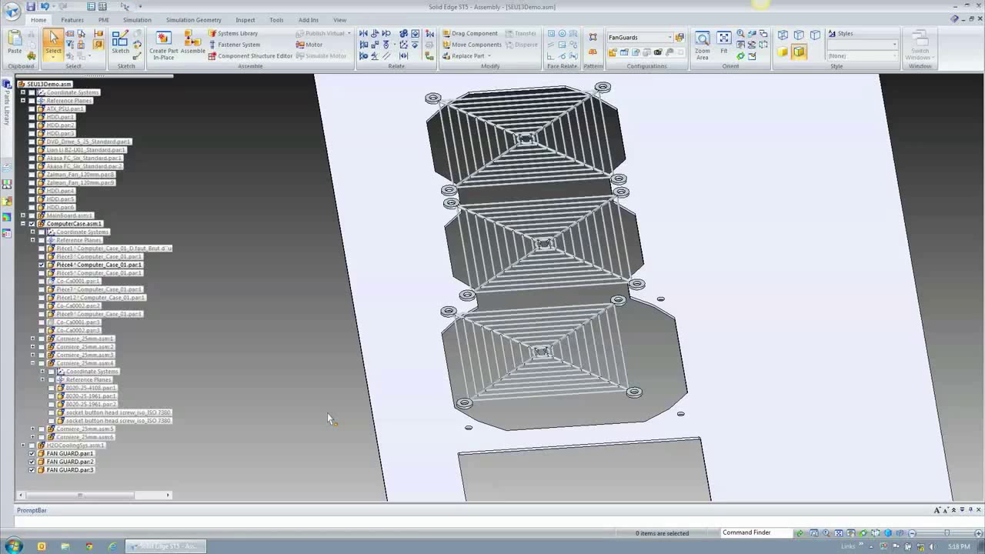
Review the selection options for face priority and part priority
{"action": "left_click", "coordinate": [59, 59]}
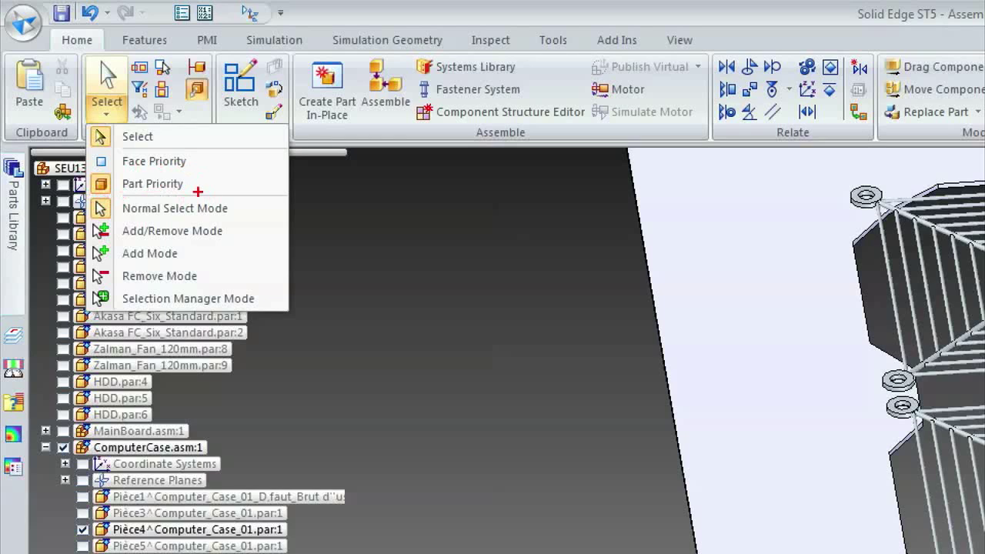
{"action": "left_click_drag", "start_coordinate": [89, 174], "coordinate": [115, 194], "text": "ctrl"}
{"action": "key", "text": "Escape"}
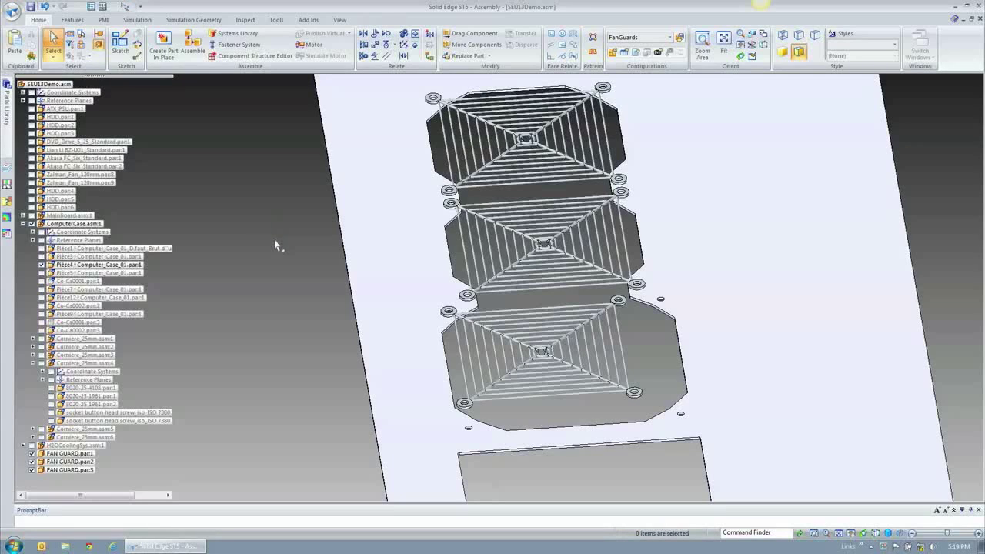
Try to enlarge the third fan guard by moving its corner ring's cylindrical face toward the panel's mounting hole
{"action": "right_click", "coordinate": [640, 397]}
{"action": "right_click", "coordinate": [645, 400]}
{"action": "left_click", "coordinate": [688, 416]}
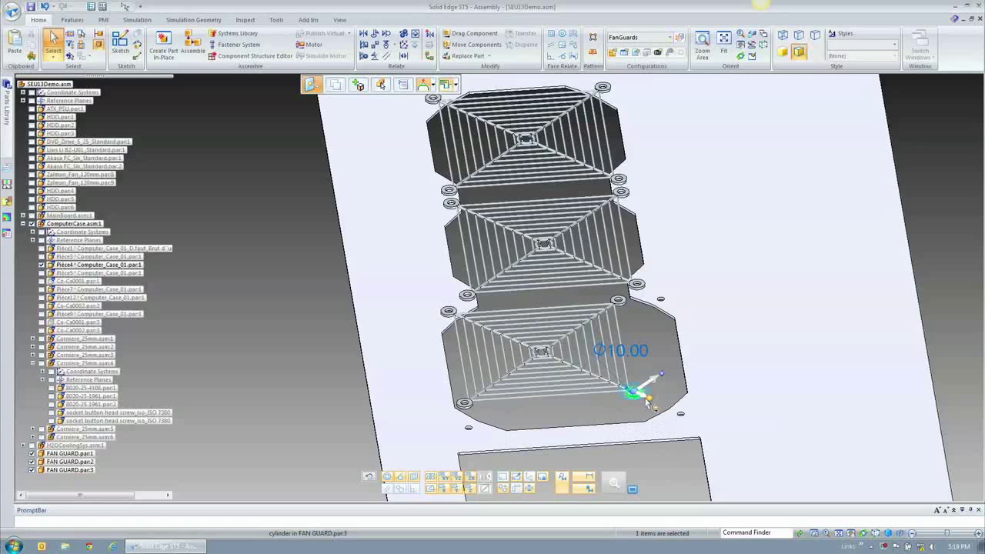
{"action": "left_click", "coordinate": [649, 400]}
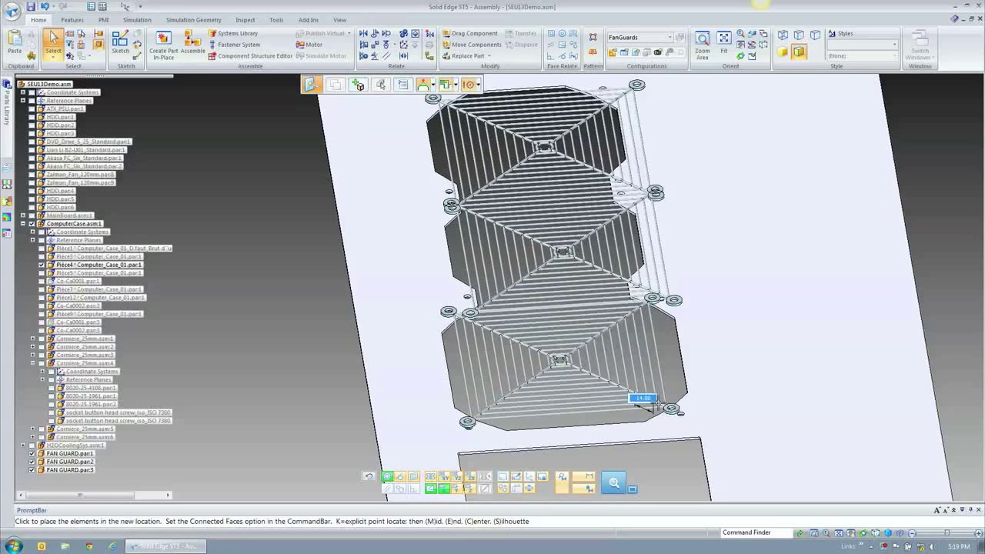
{"action": "left_click", "coordinate": [656, 406]}
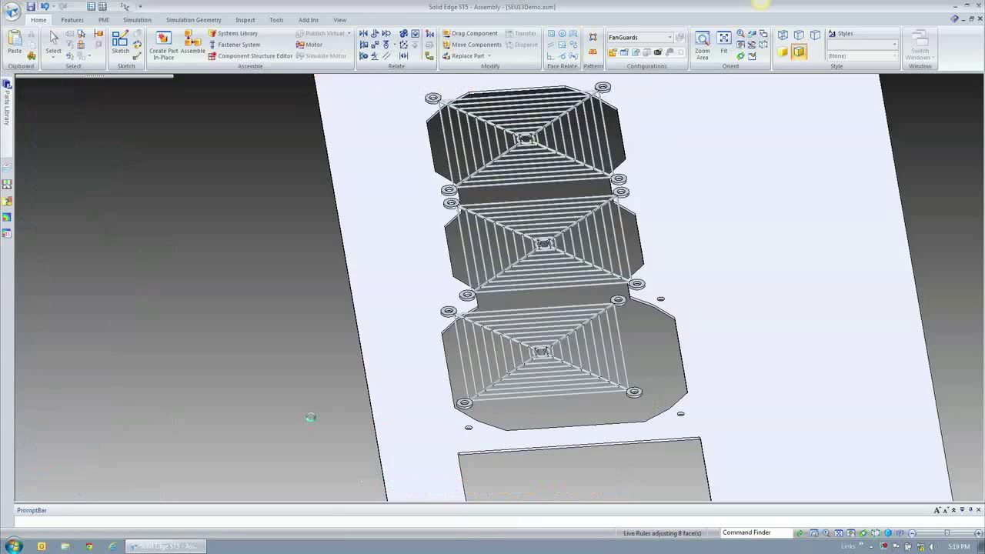
{"action": "left_click", "coordinate": [275, 368]}
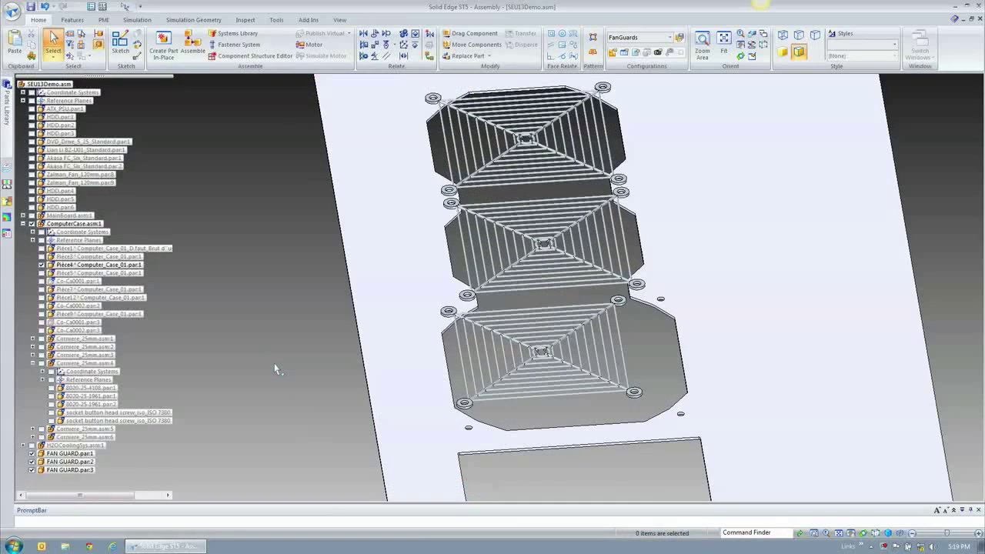
Collapse the ComputerCase assembly and replace the third fan guard with a copy saved as FAN GUARD.Big.par
{"action": "left_click", "coordinate": [23, 224]}
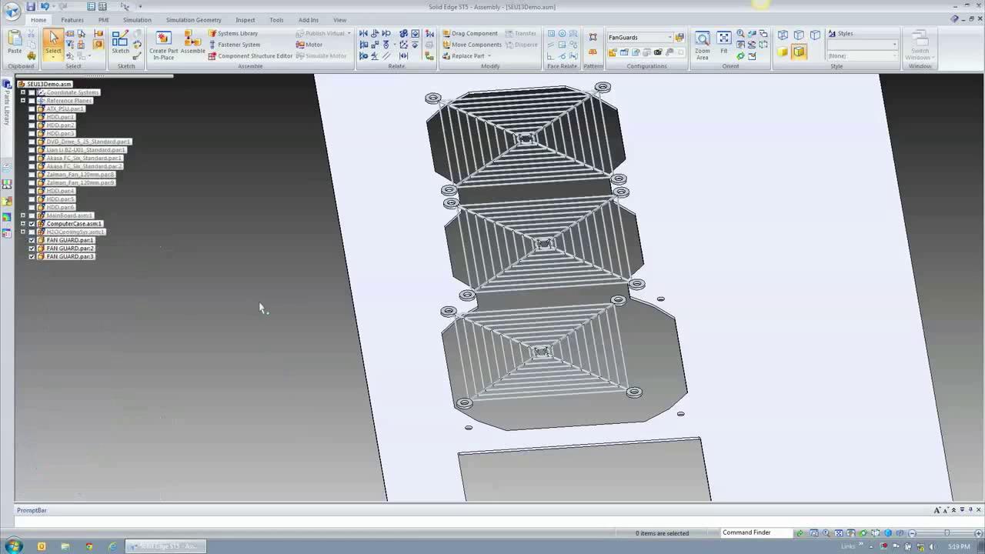
{"action": "left_click", "coordinate": [517, 373]}
{"action": "right_click", "coordinate": [277, 338]}
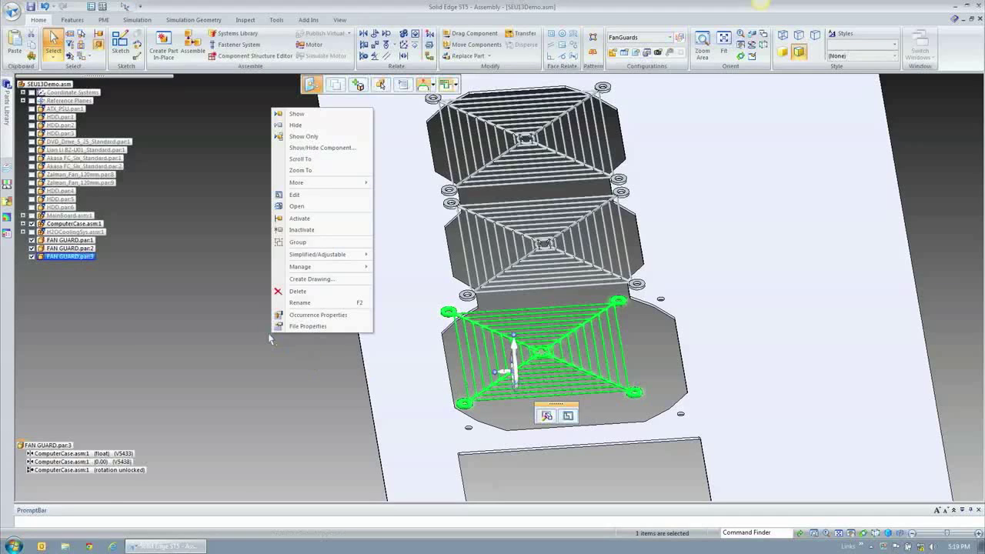
{"action": "mouse_move", "coordinate": [338, 183]}
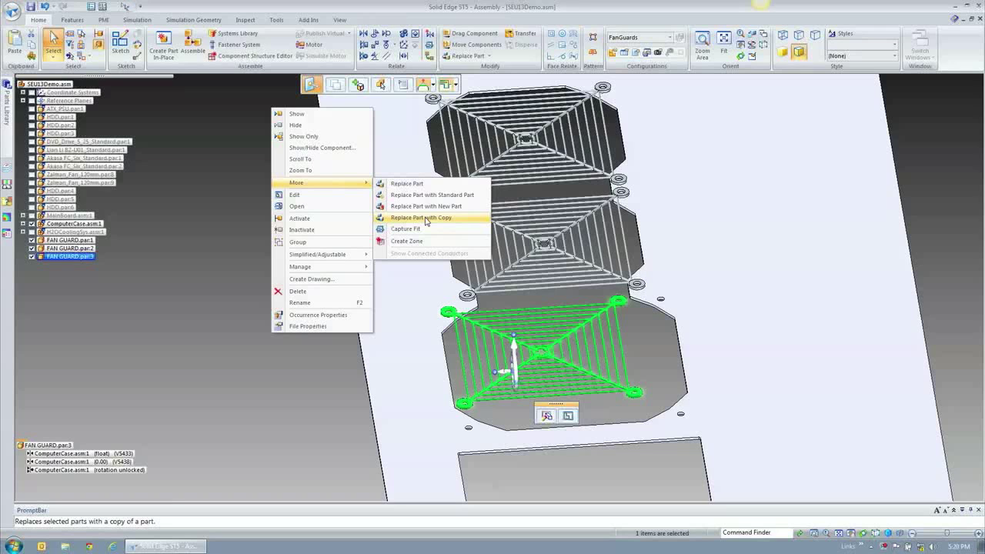
{"action": "left_click", "coordinate": [422, 218]}
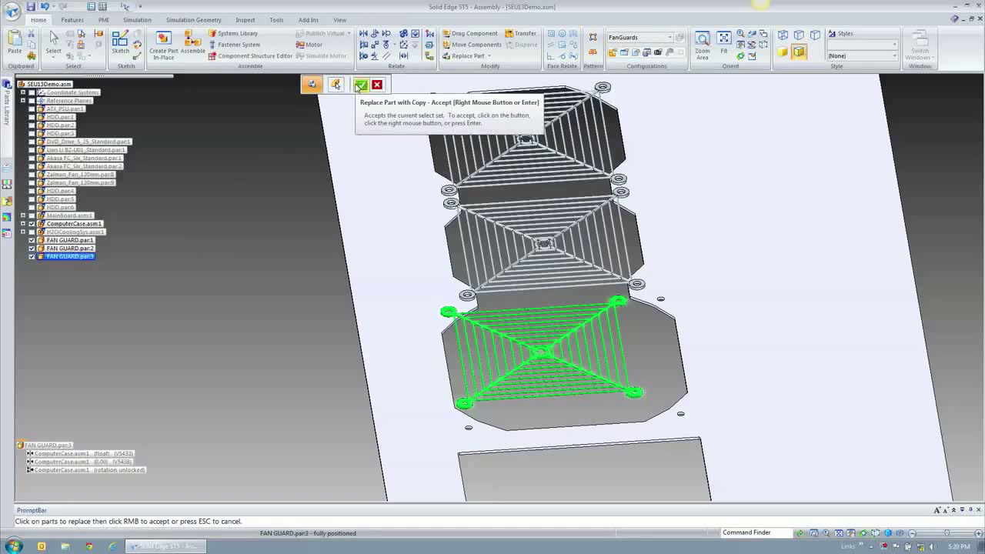
{"action": "left_click", "coordinate": [358, 85]}
{"action": "left_click", "coordinate": [463, 313]}
{"action": "left_click", "coordinate": [454, 313]}
{"action": "type", "text": "Big.par"}
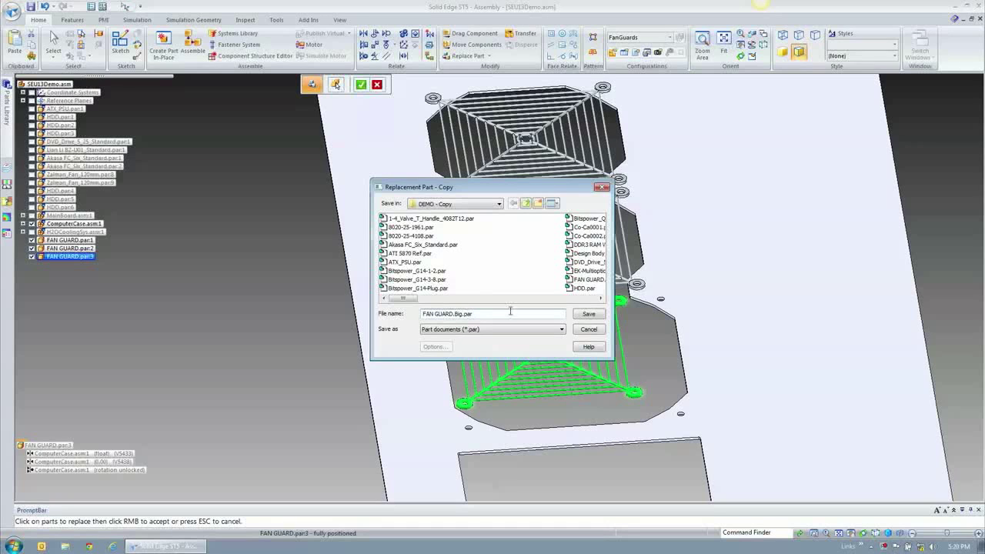
{"action": "left_click", "coordinate": [591, 315]}
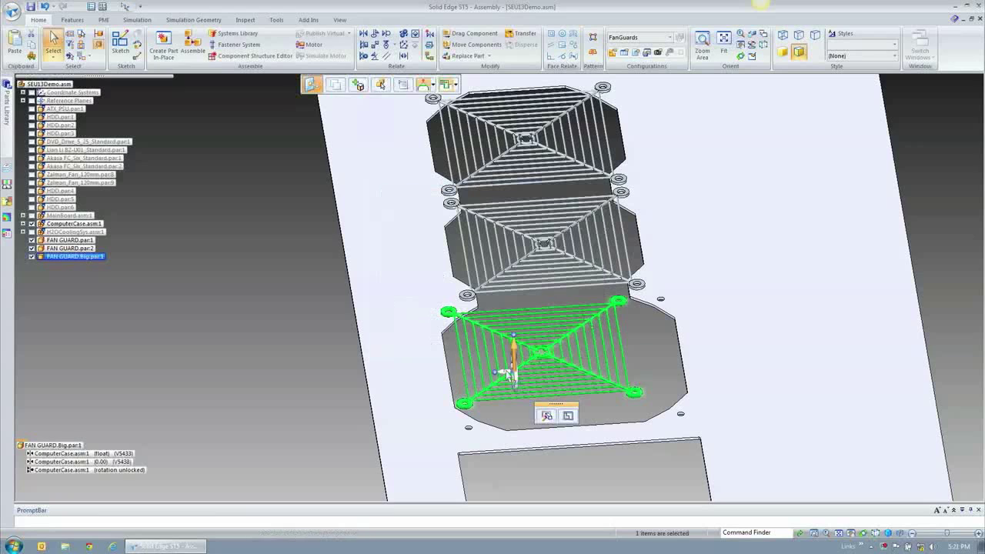
{"action": "left_click", "coordinate": [186, 277]}
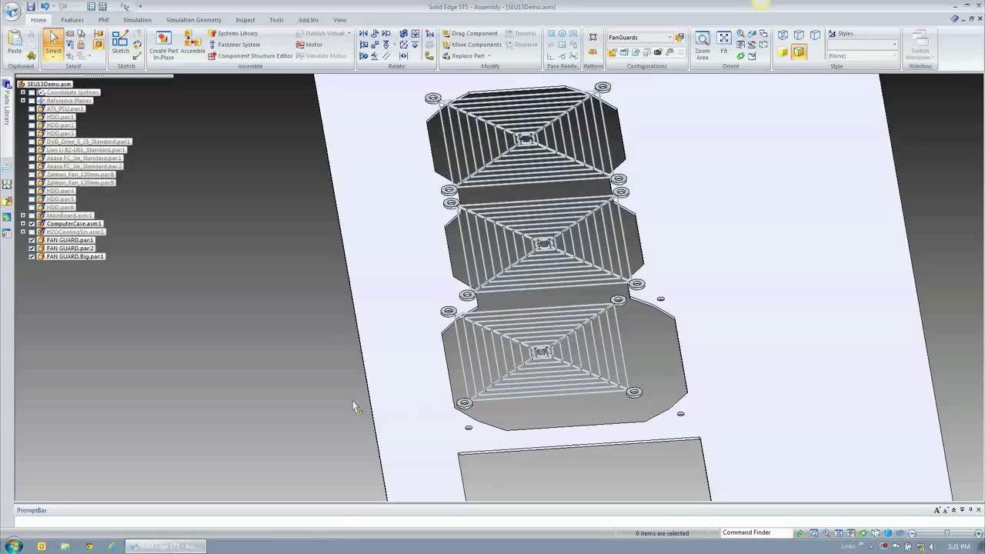
Move the cylindrical face of the big fan guard's corner ring about 37 mm, targeting the panel's nearest mounting hole
{"action": "scroll", "coordinate": [517, 342], "scroll_direction": "up", "scroll_amount": 3}
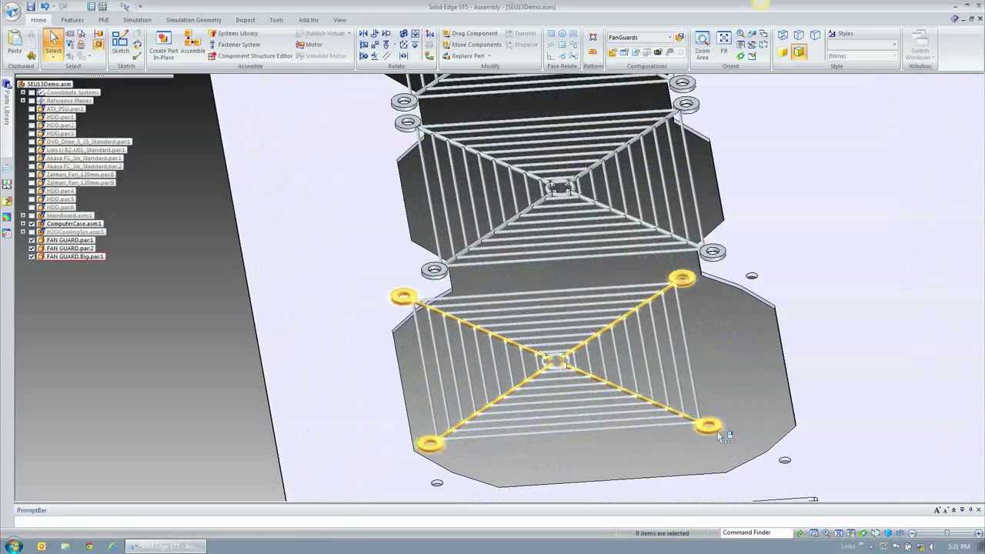
{"action": "right_click", "coordinate": [723, 433]}
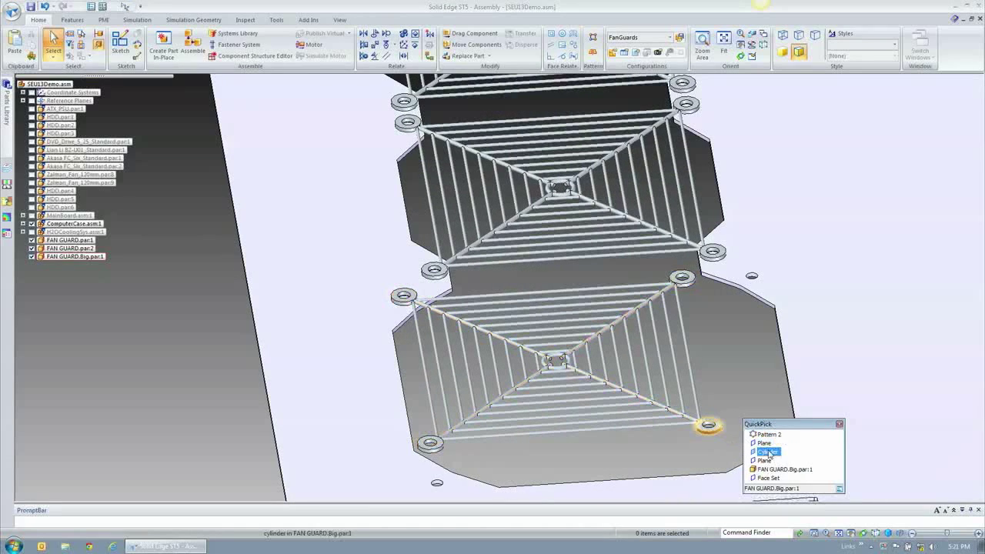
{"action": "left_click", "coordinate": [761, 452]}
{"action": "left_click", "coordinate": [723, 430]}
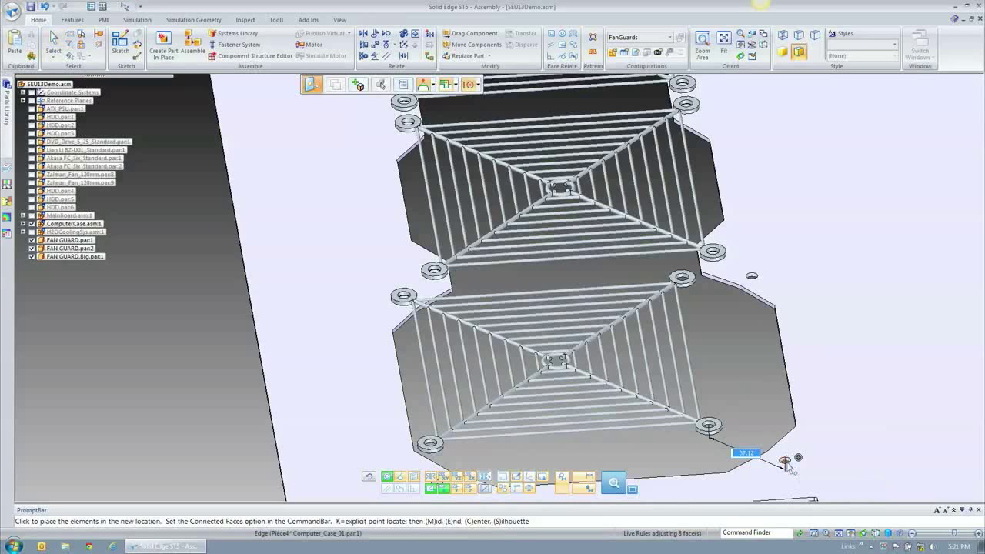
{"action": "left_click", "coordinate": [784, 460]}
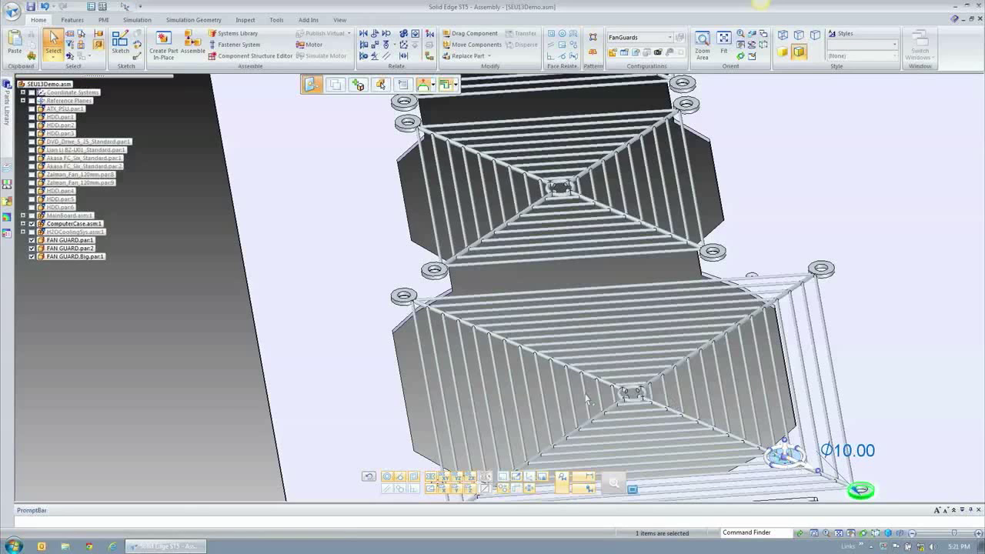
{"action": "right_click", "coordinate": [207, 371]}
{"action": "left_click", "coordinate": [170, 338]}
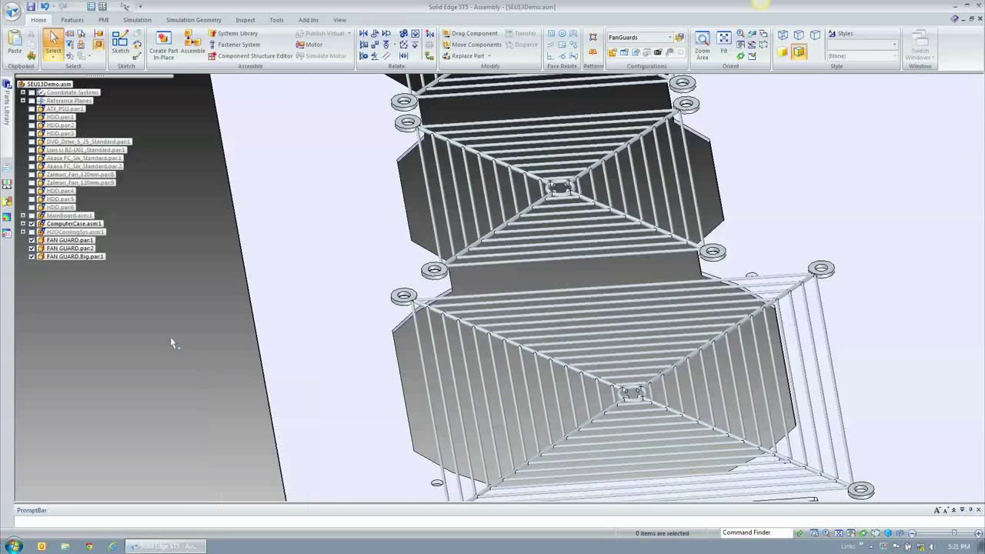
Move the cylindrical face of the big fan guard's corner ring 18.56 mm toward the panel's mounting hole, half the 37.12 mm hole distance
{"action": "scroll", "coordinate": [237, 329], "scroll_direction": "down", "scroll_amount": 3}
{"action": "middle_click_drag", "start_coordinate": [378, 433], "coordinate": [477, 438]}
{"action": "left_click", "coordinate": [767, 444]}
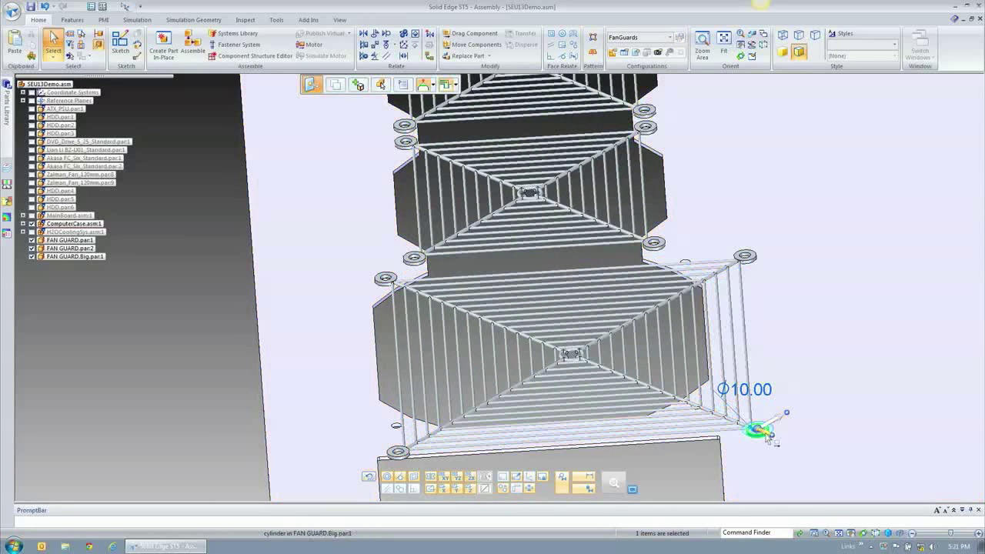
{"action": "left_click", "coordinate": [760, 433]}
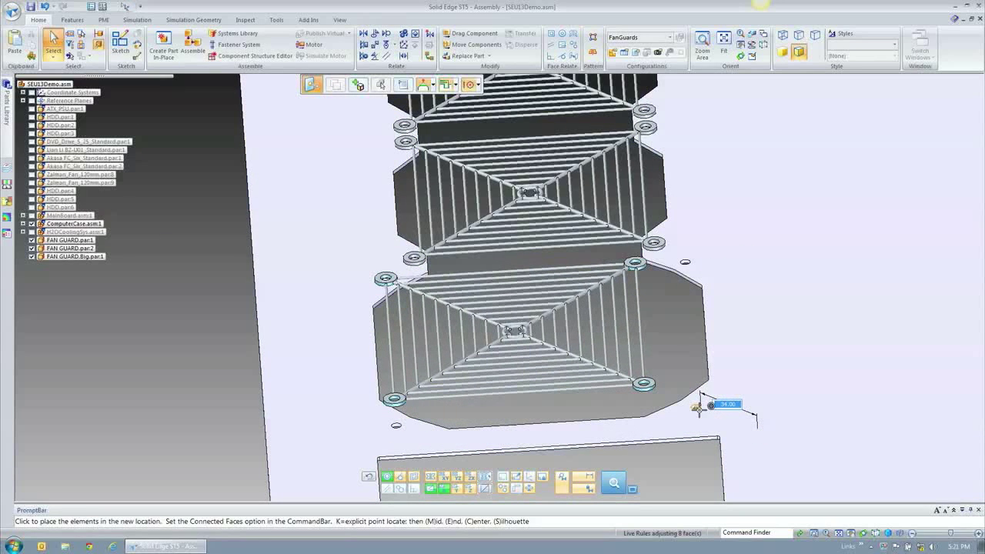
{"action": "left_click", "coordinate": [699, 410]}
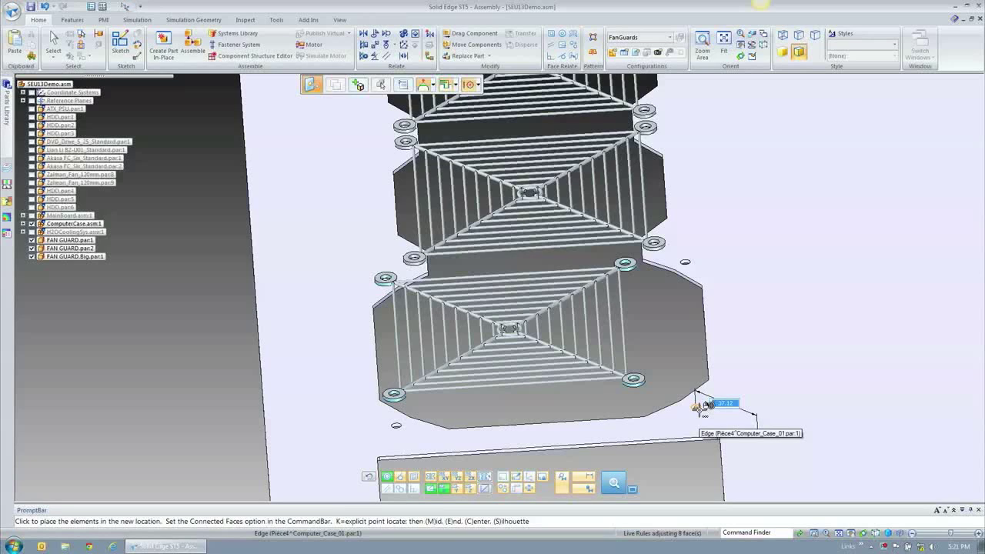
{"action": "type", "text": "37.123"}
{"action": "key", "text": "Return"}
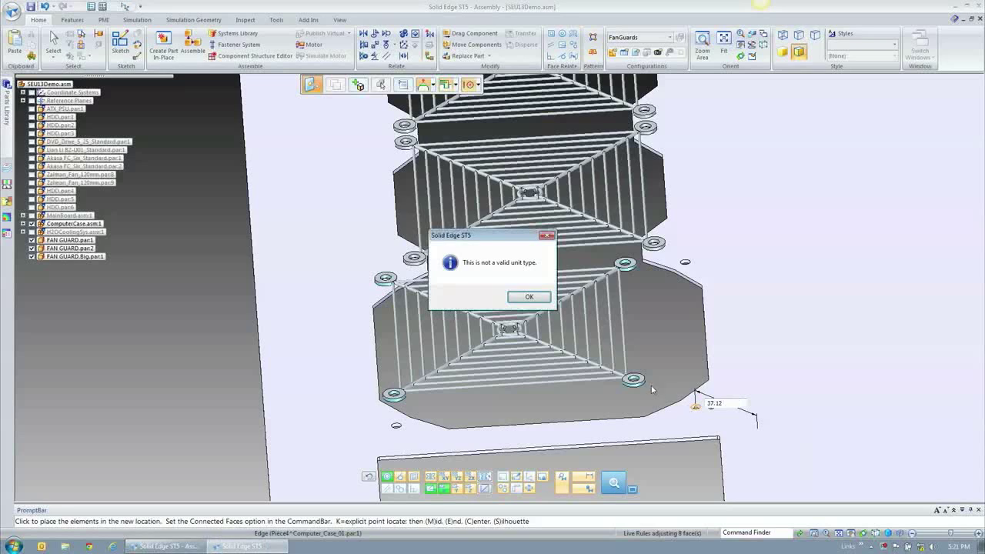
{"action": "left_click", "coordinate": [529, 297]}
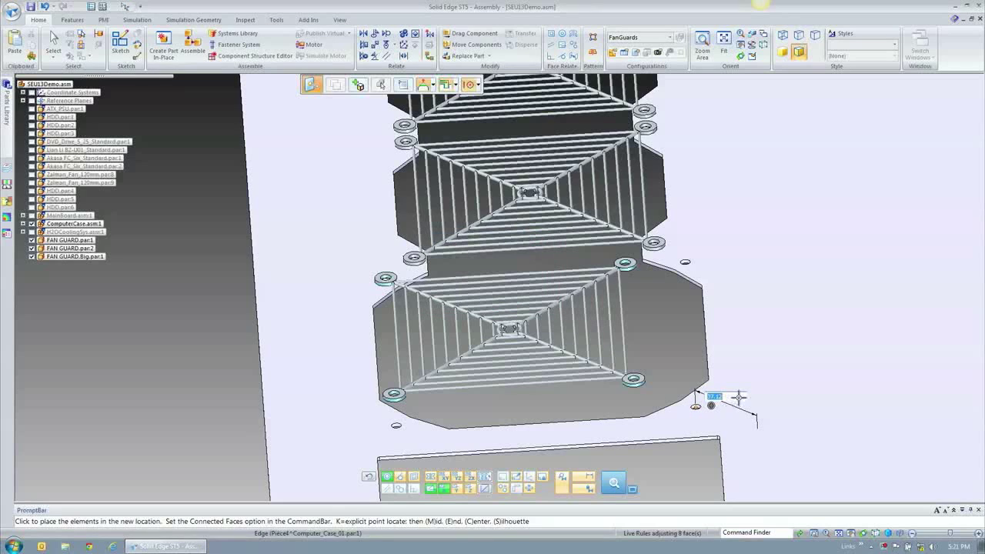
{"action": "type", "text": "37"}
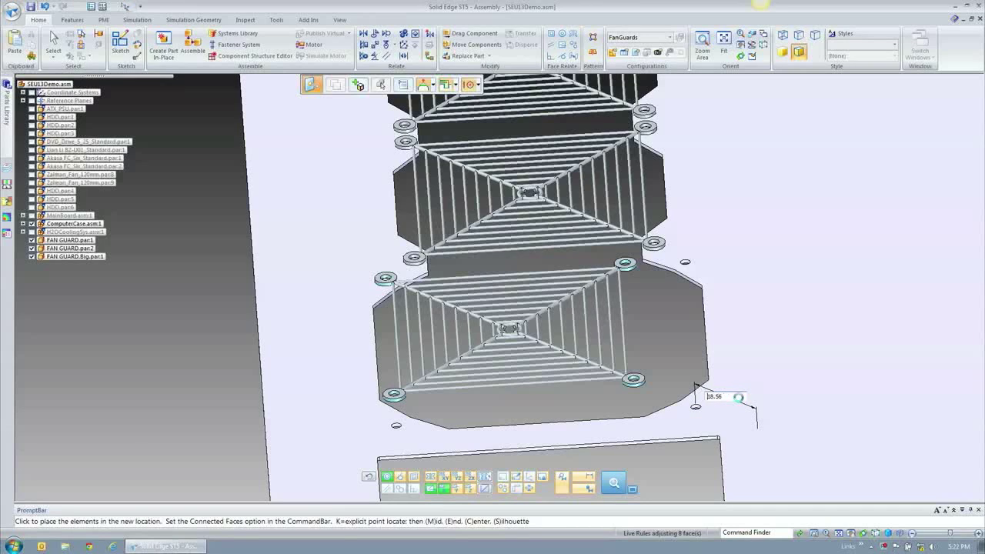
{"action": "key", "text": "Return"}
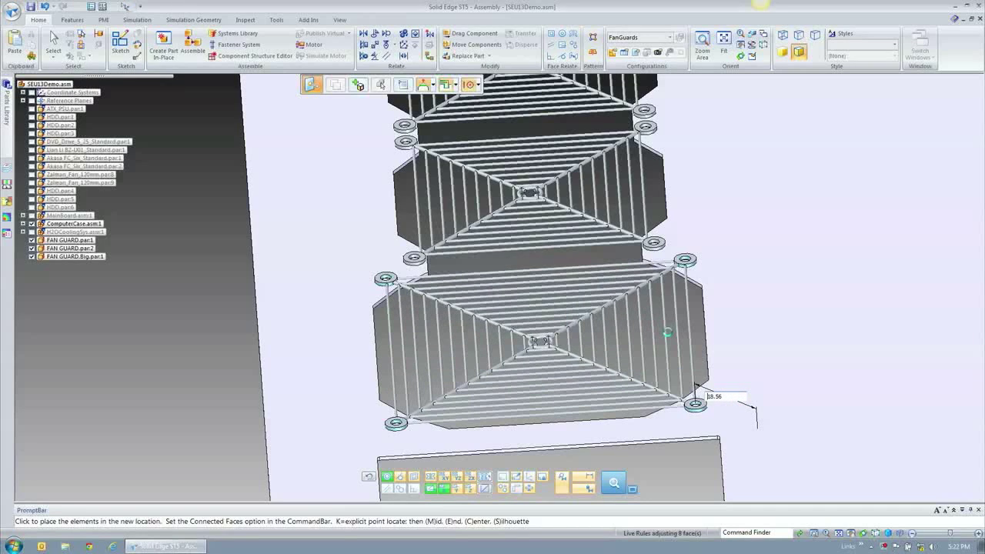
{"action": "key", "text": "Escape"}
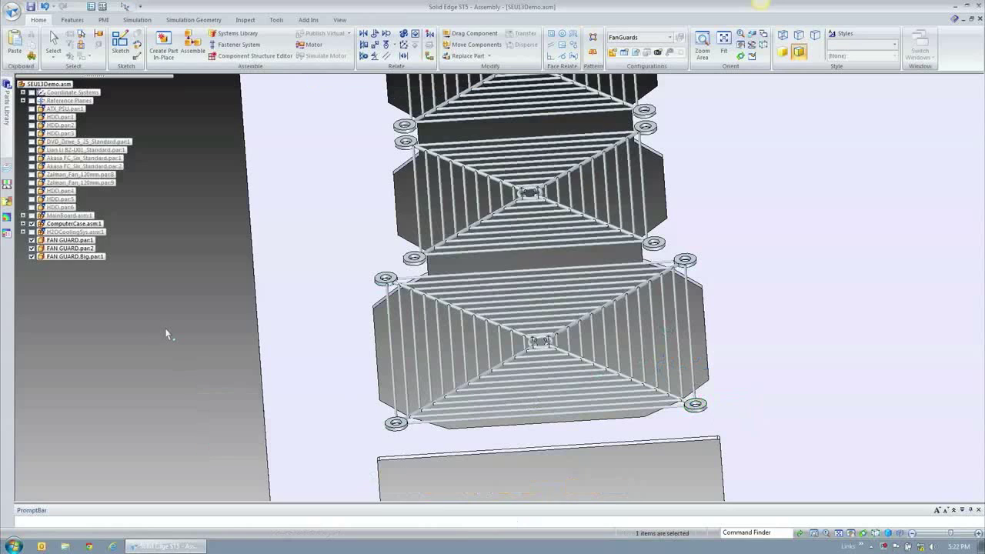
Open FAN GUARD.Big.par for in-place editing in an isometric view and switch it to its synchronous features
{"action": "key", "text": "ctrl+i"}
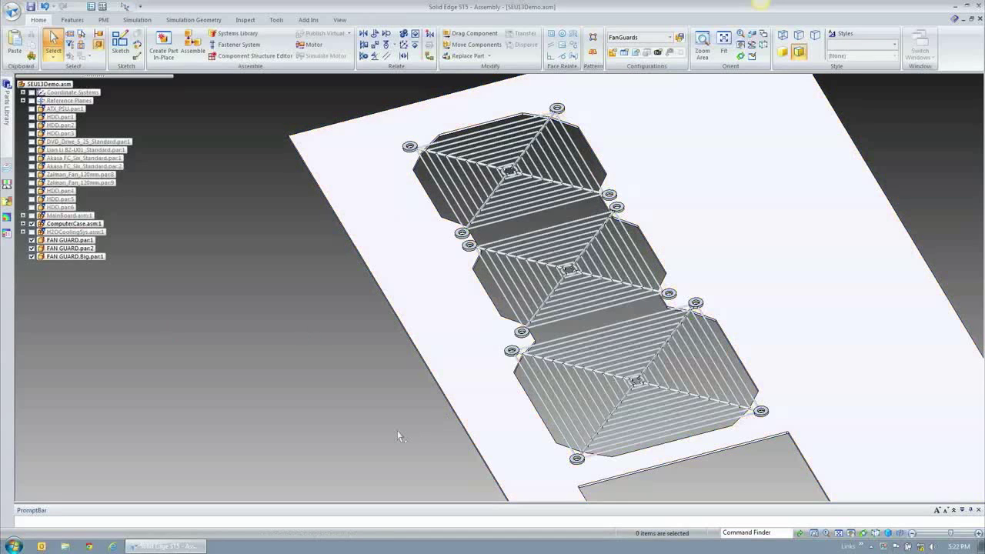
{"action": "left_click", "coordinate": [727, 400]}
{"action": "double_click", "coordinate": [586, 442]}
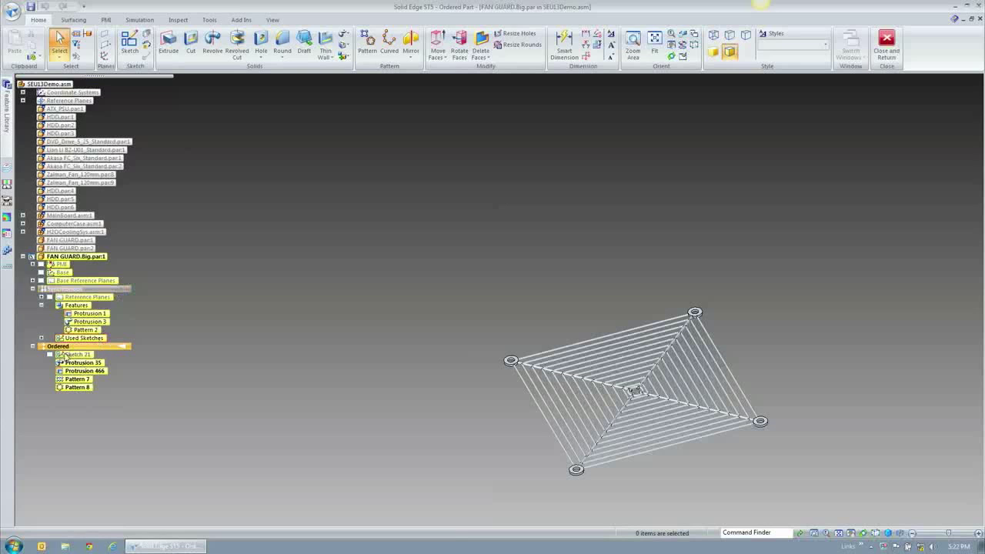
{"action": "left_click", "coordinate": [103, 291]}
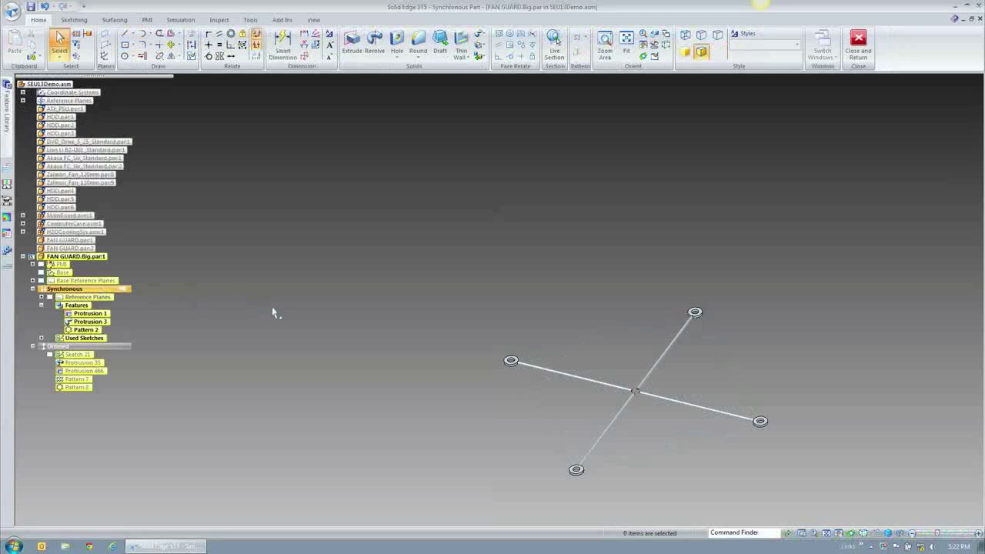
{"action": "middle_click_drag", "start_coordinate": [391, 290], "coordinate": [380, 301], "text": "shift"}
{"action": "scroll", "coordinate": [530, 453], "scroll_direction": "up", "scroll_amount": 1}
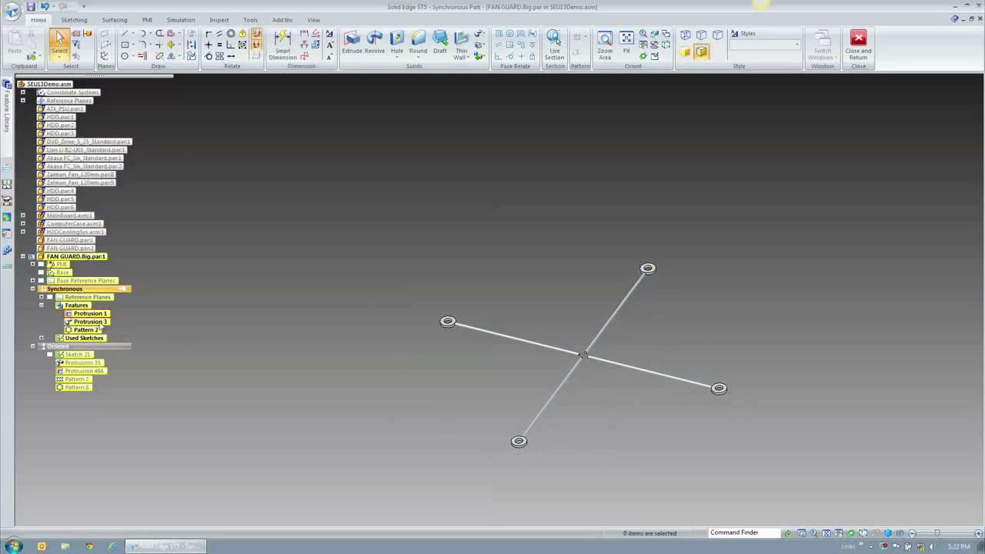
Try moving one corner ring's cylindrical face along its arm to drive the other patterned arms
{"action": "left_click", "coordinate": [656, 274]}
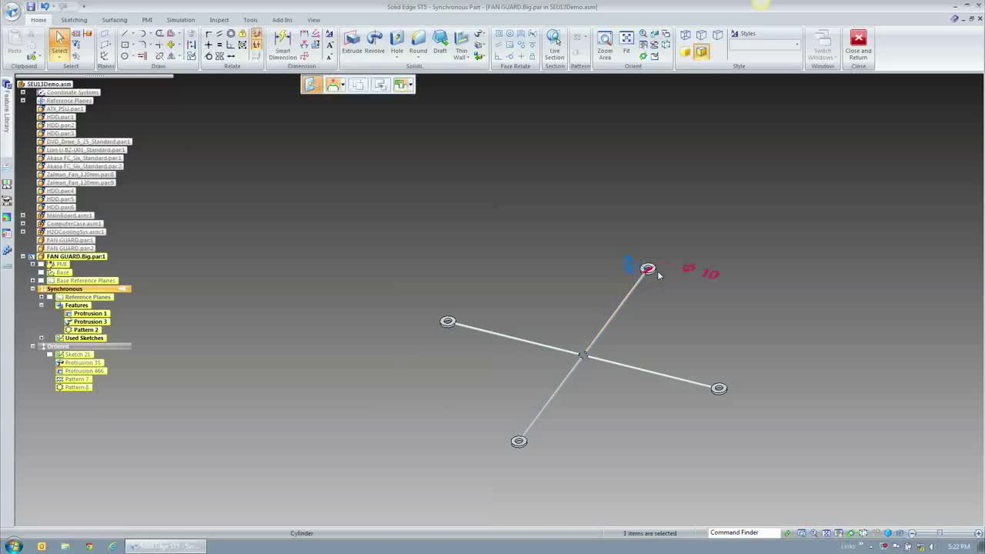
{"action": "left_click", "coordinate": [664, 251]}
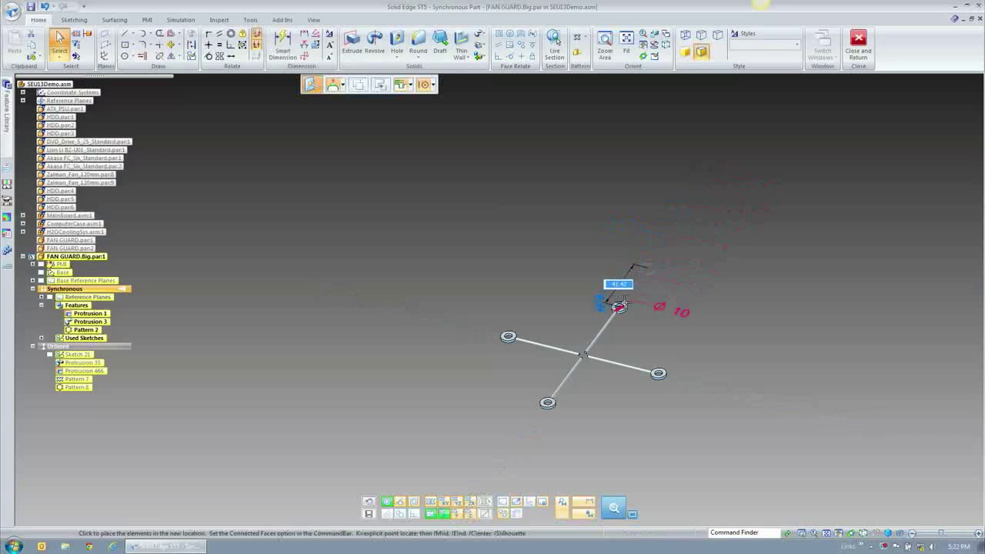
{"action": "left_click", "coordinate": [677, 260]}
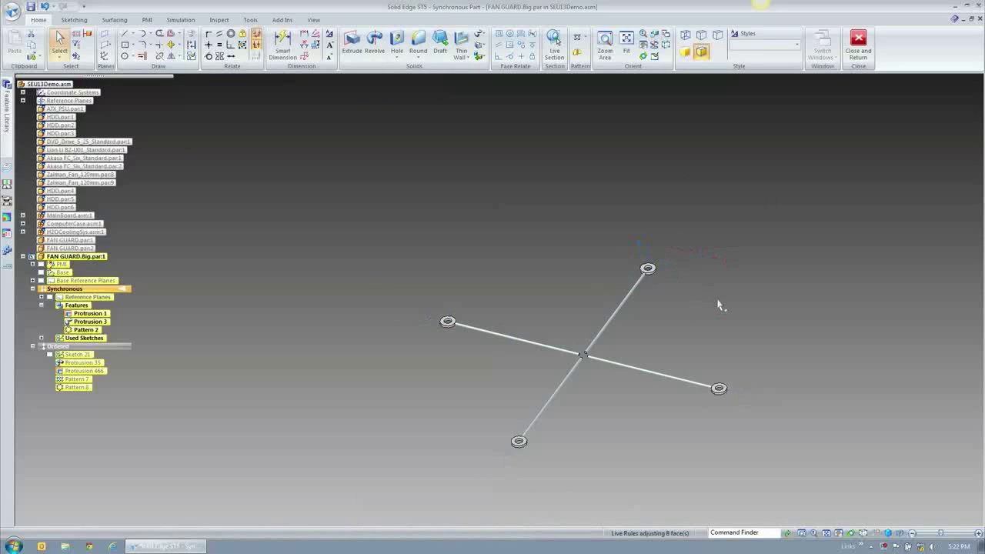
Try moving the whole Pattern 2 along one arm's direction and list the faces selectable at that arm's ring
{"action": "left_click", "coordinate": [718, 388]}
{"action": "left_click", "coordinate": [727, 410]}
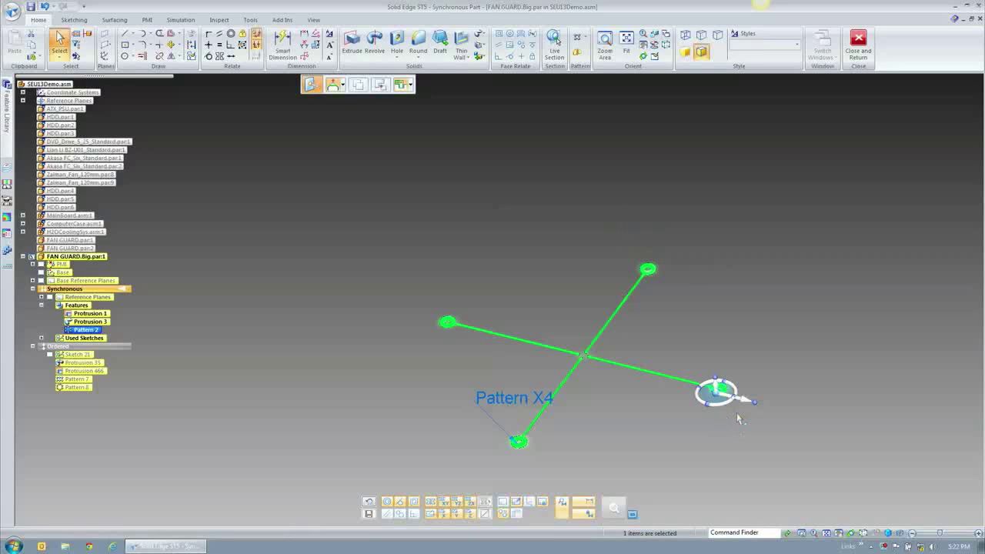
{"action": "left_click", "coordinate": [743, 399]}
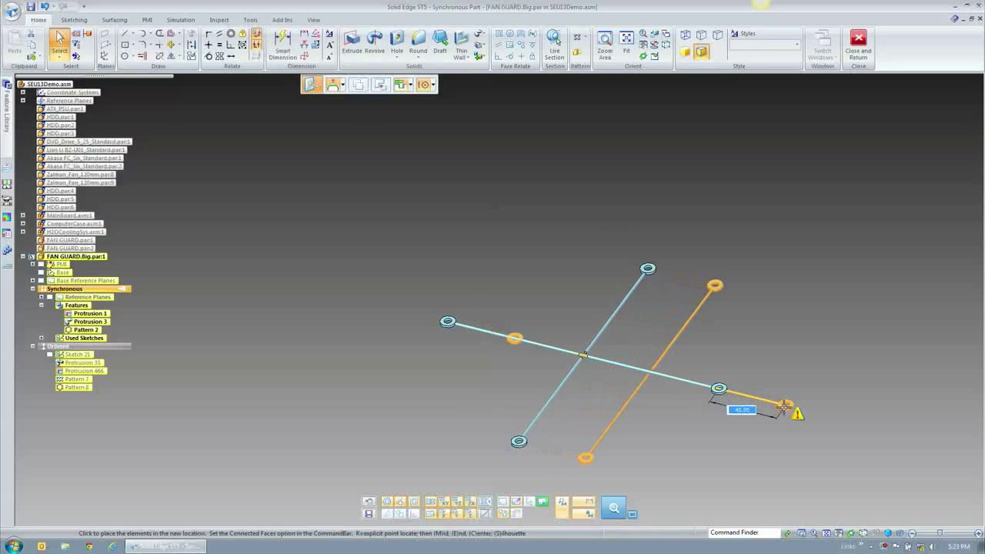
{"action": "key", "text": "Escape"}
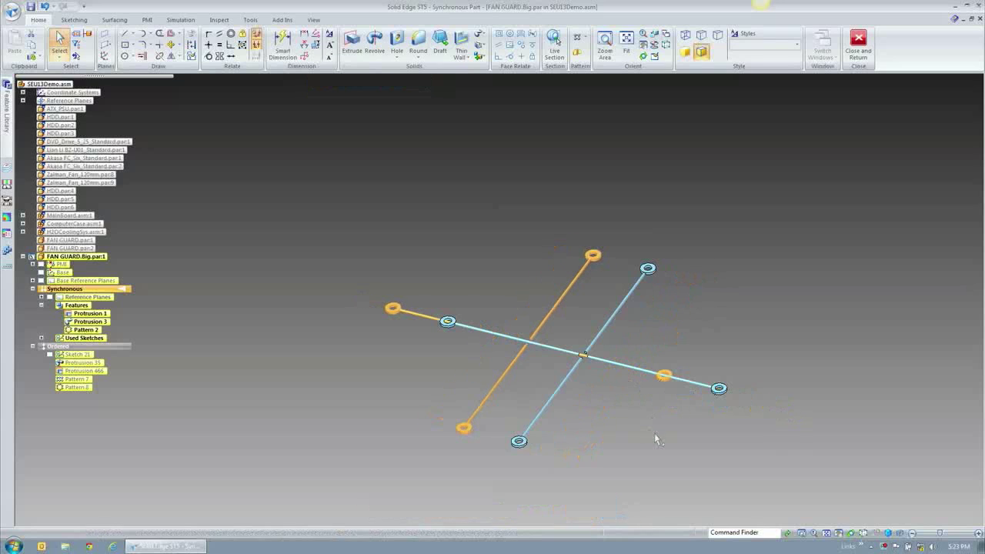
{"action": "key", "text": "Escape"}
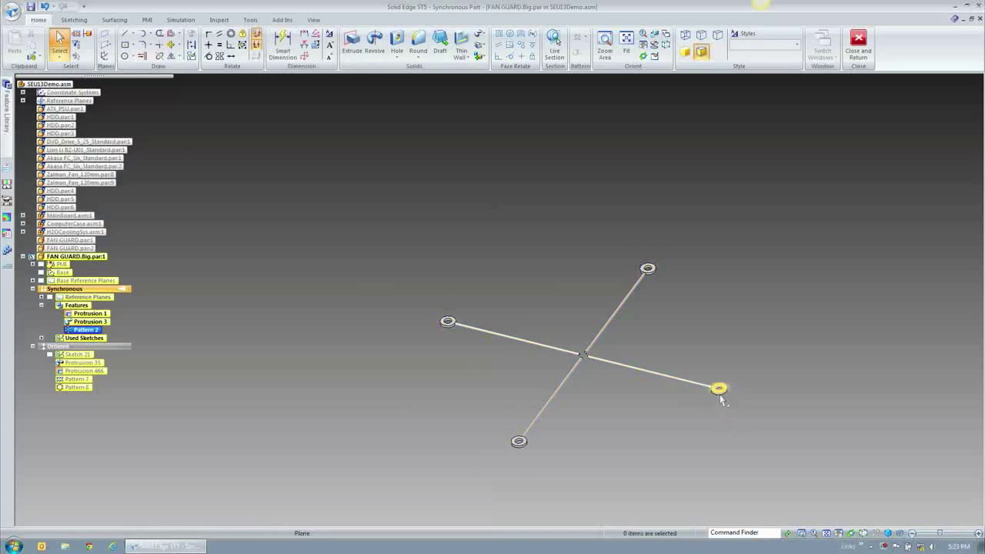
{"action": "right_click", "coordinate": [723, 394]}
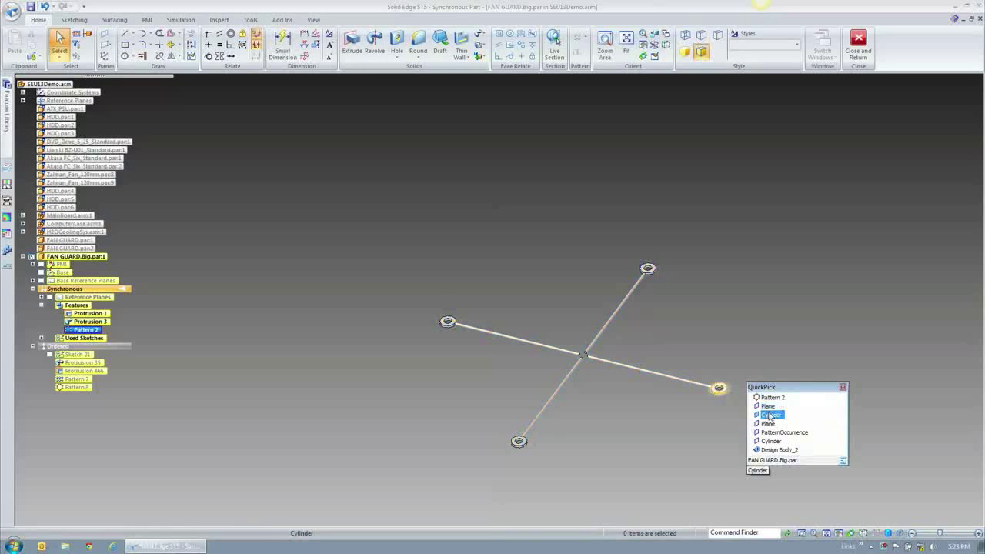
{"action": "left_click", "coordinate": [751, 359]}
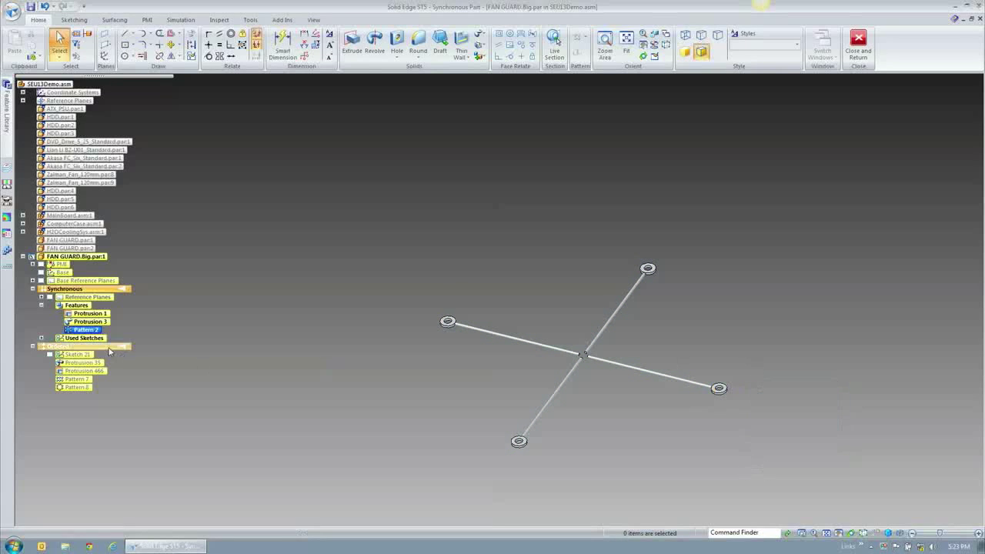
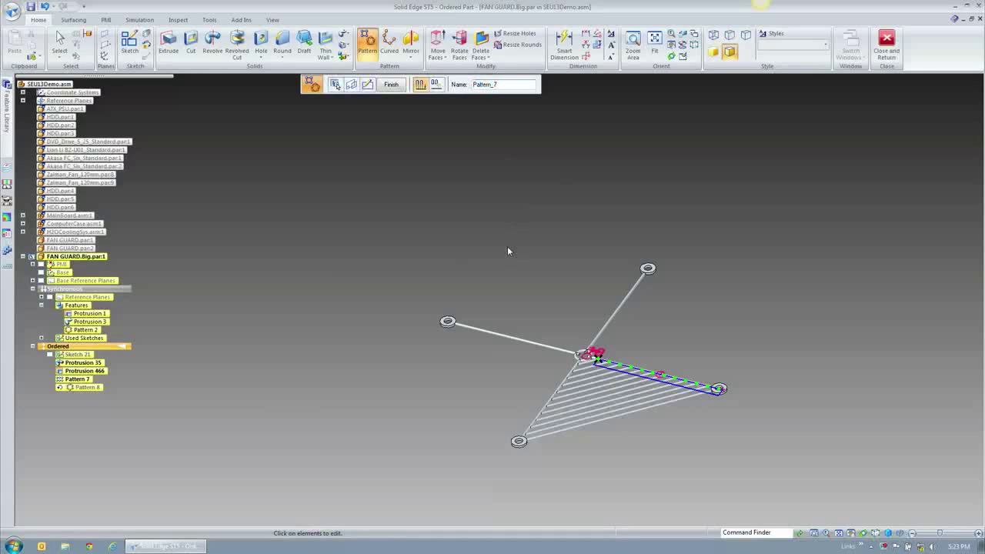
Finish the open Pattern_7 edit and return from the big fan guard part to the SEU13Demo assembly
{"action": "left_click", "coordinate": [393, 84]}
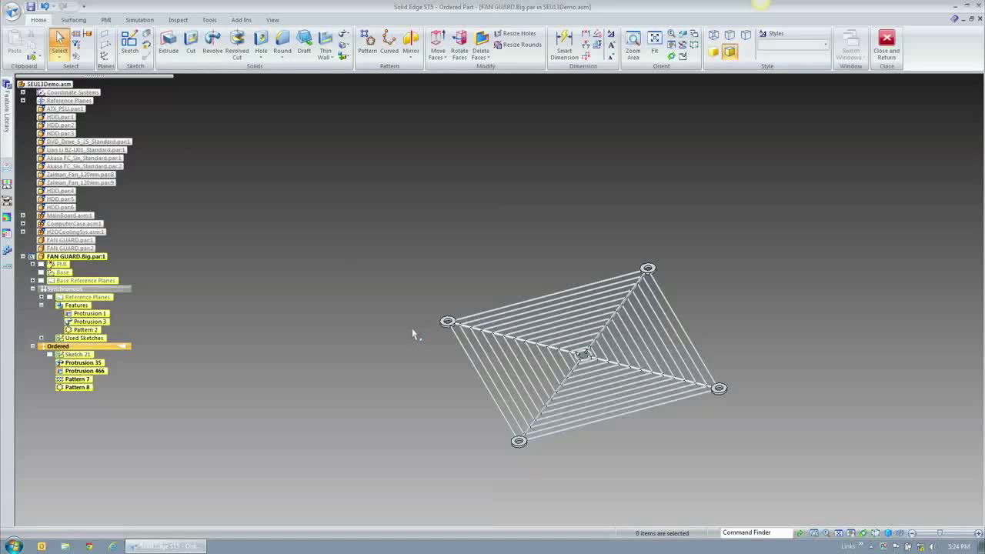
{"action": "left_click", "coordinate": [886, 46]}
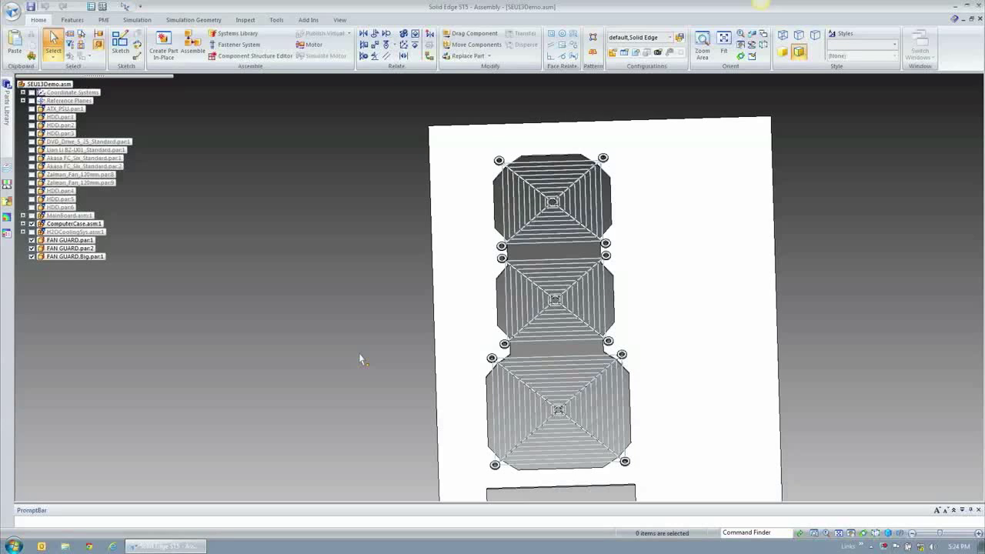
{"action": "middle_click_drag", "start_coordinate": [359, 354], "coordinate": [384, 343]}
{"action": "right_click", "coordinate": [384, 344]}
{"action": "left_click", "coordinate": [386, 238]}
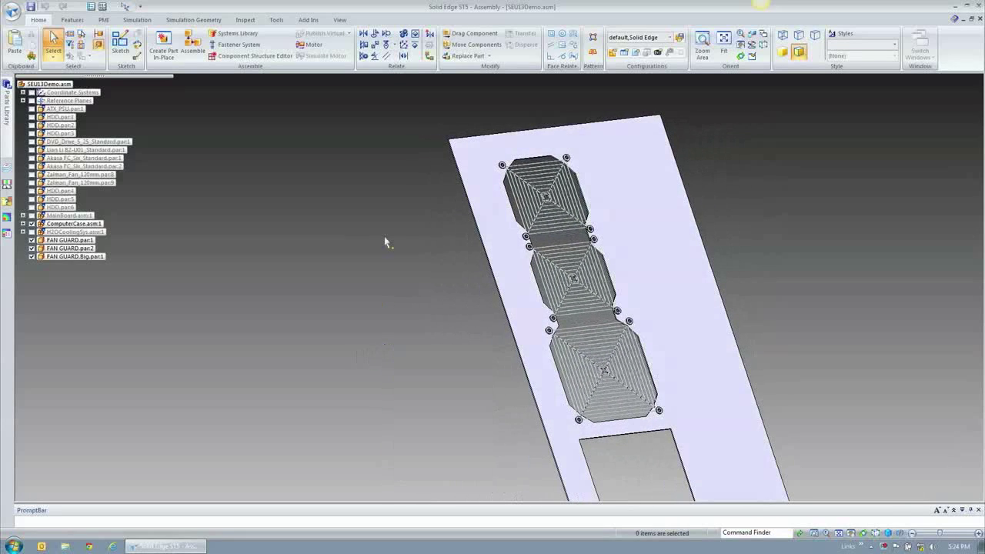
Apply only the Board and Pannel only display configuration, without default,Solid Edge, and fit the assembly in view
{"action": "left_click", "coordinate": [668, 39]}
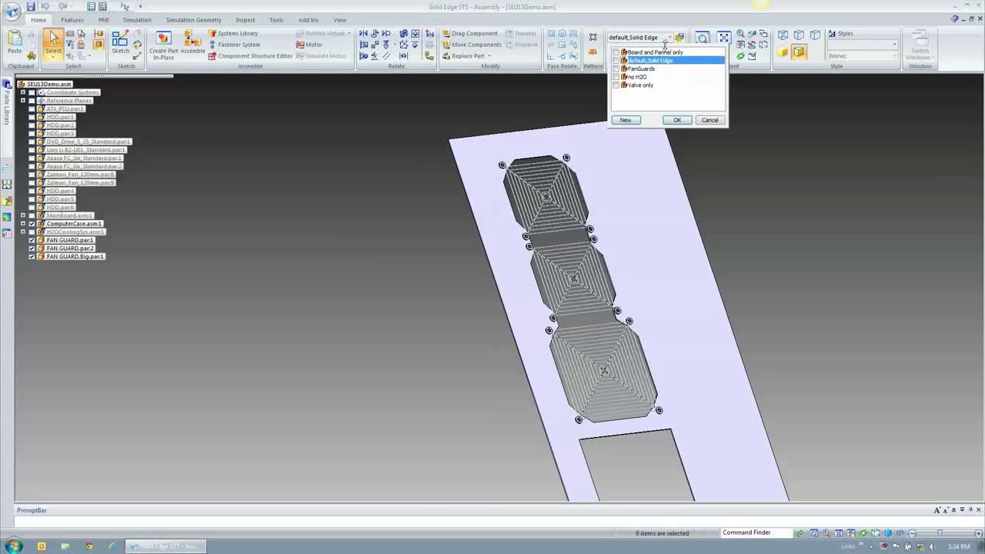
{"action": "left_click", "coordinate": [657, 53]}
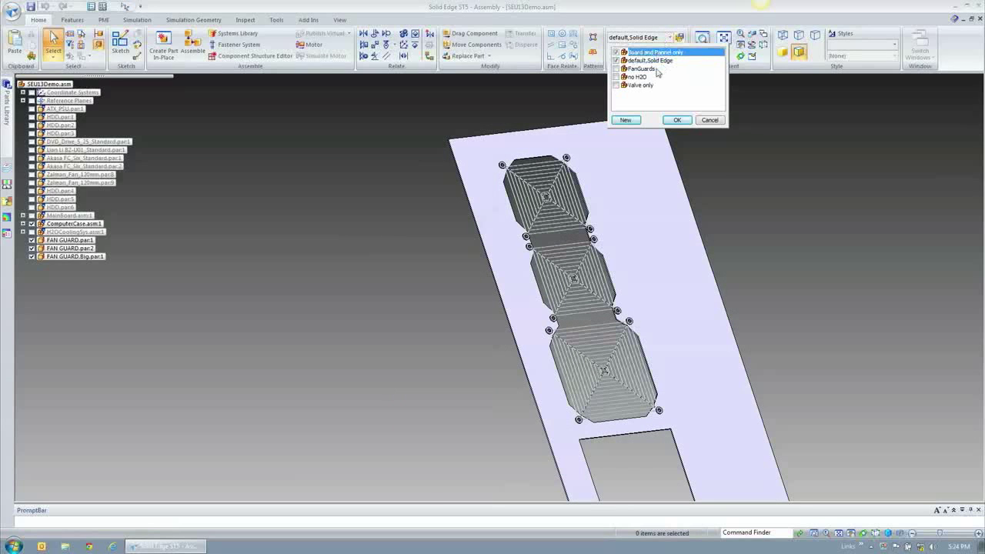
{"action": "left_click", "coordinate": [615, 61]}
{"action": "left_click", "coordinate": [677, 120]}
{"action": "right_click", "coordinate": [638, 160]}
{"action": "key", "text": "Escape"}
{"action": "key", "text": "ctrl+f"}
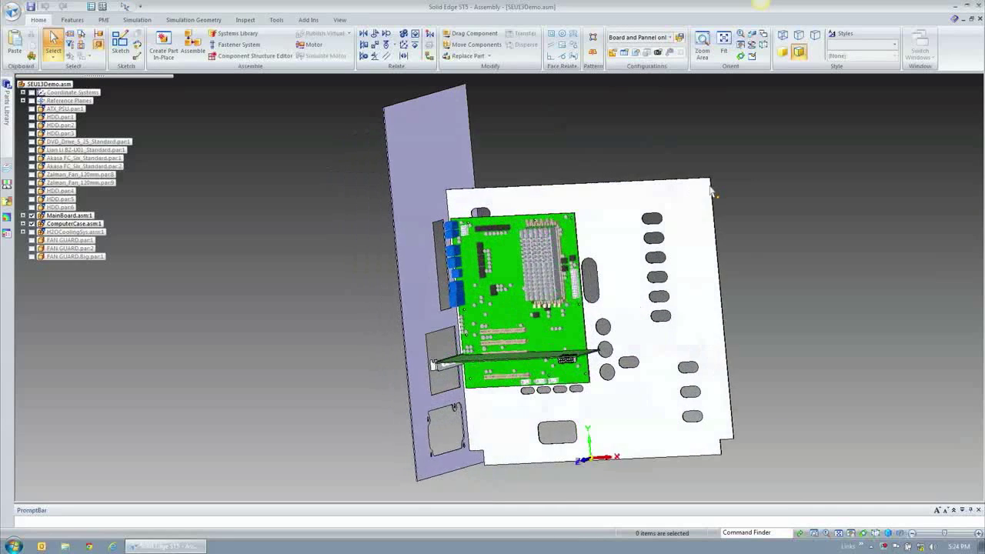
Select the ATI 5870 graphics card on the motherboard and place its steering wheel at the edge by the slot
{"action": "mouse_move", "coordinate": [666, 402]}
{"action": "middle_mouse_down"}
{"action": "mouse_move", "coordinate": [655, 499]}
{"action": "mouse_move", "coordinate": [493, 442]}
{"action": "mouse_move", "coordinate": [330, 341]}
{"action": "mouse_move", "coordinate": [333, 348]}
{"action": "middle_mouse_up"}
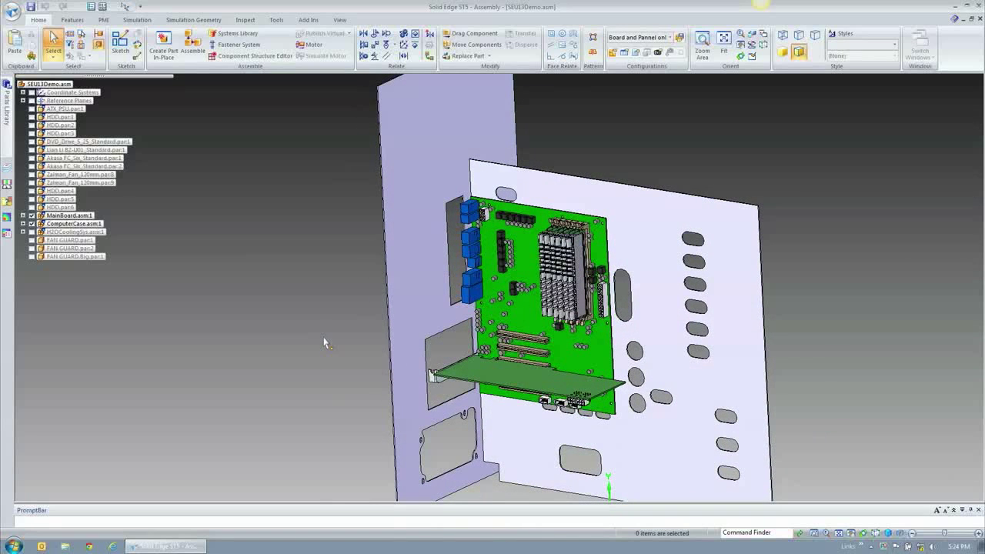
{"action": "mouse_move", "coordinate": [325, 340]}
{"action": "middle_mouse_down"}
{"action": "mouse_move", "coordinate": [496, 416]}
{"action": "mouse_move", "coordinate": [488, 390]}
{"action": "middle_mouse_up"}
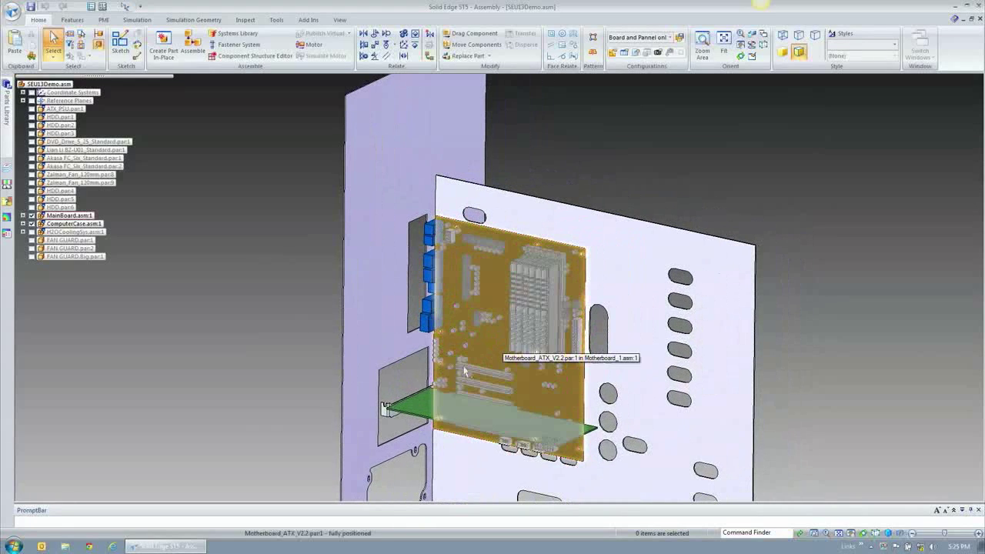
{"action": "middle_click_drag", "start_coordinate": [318, 397], "coordinate": [652, 477]}
{"action": "scroll", "coordinate": [652, 471], "scroll_direction": "up", "scroll_amount": 5}
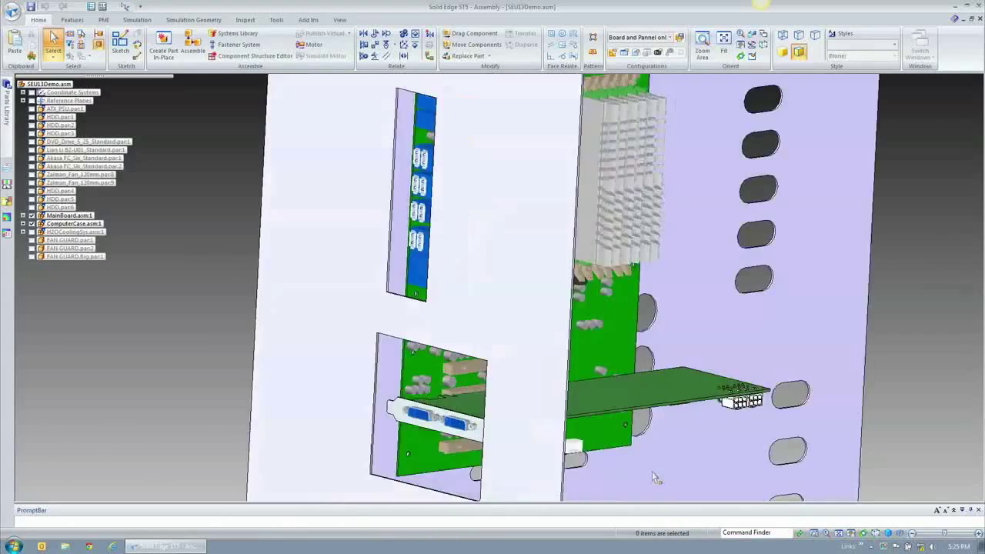
{"action": "middle_click_drag", "start_coordinate": [652, 471], "coordinate": [533, 448]}
{"action": "left_click", "coordinate": [450, 373]}
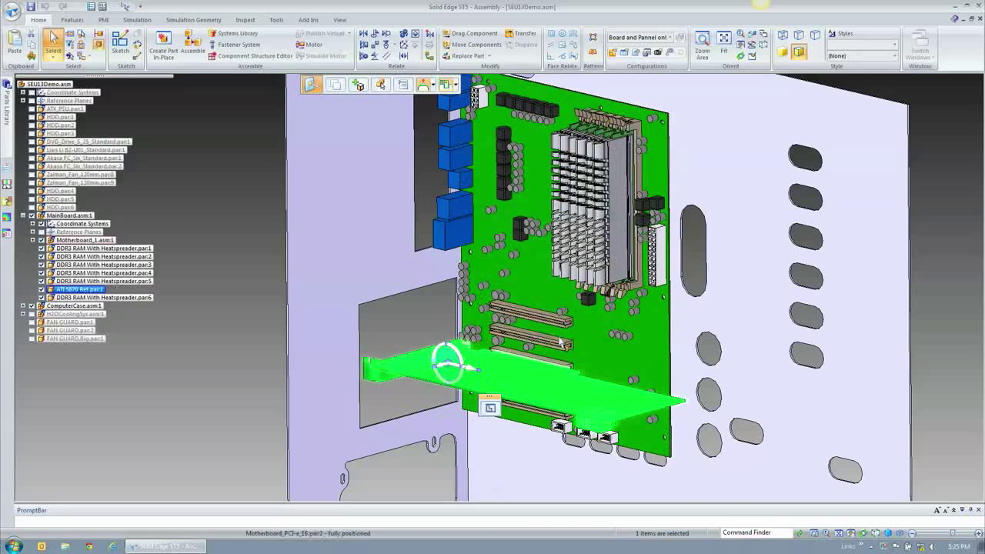
{"action": "left_click_drag", "start_coordinate": [452, 352], "coordinate": [567, 369]}
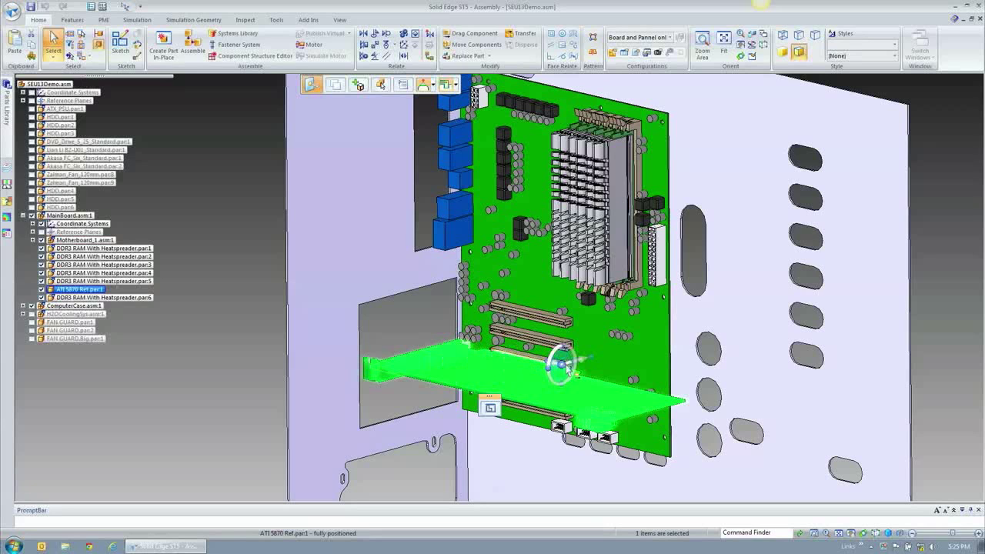
Try to copy the ATI 5870 graphics card by moving it with the steering wheel, and undo the copy
{"action": "left_click", "coordinate": [554, 380]}
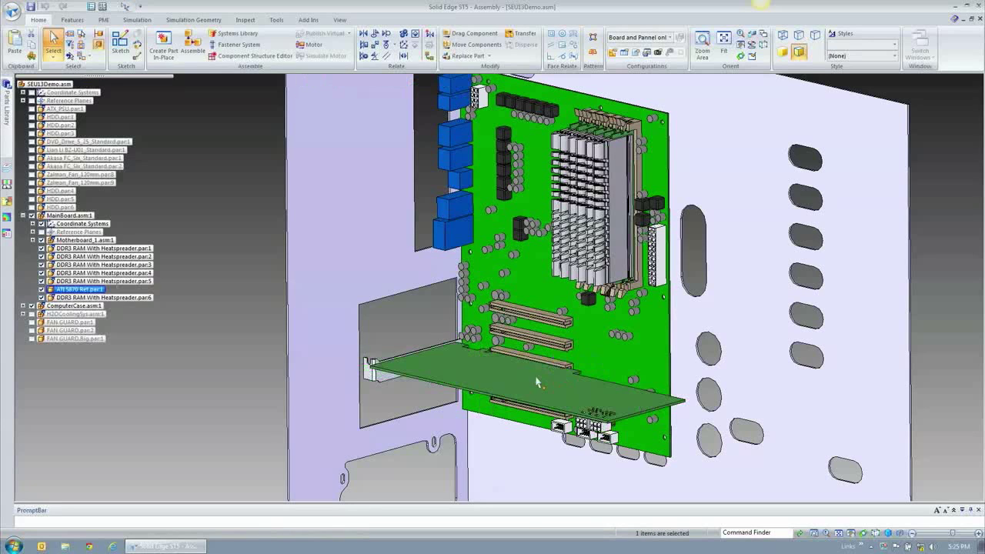
{"action": "left_click", "coordinate": [537, 381]}
{"action": "left_click", "coordinate": [535, 376]}
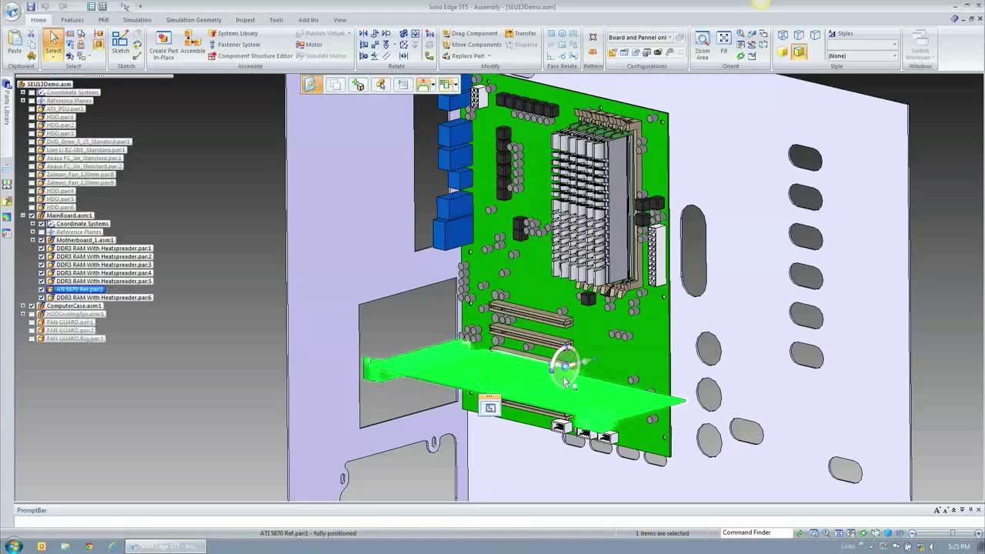
{"action": "left_click", "coordinate": [566, 369]}
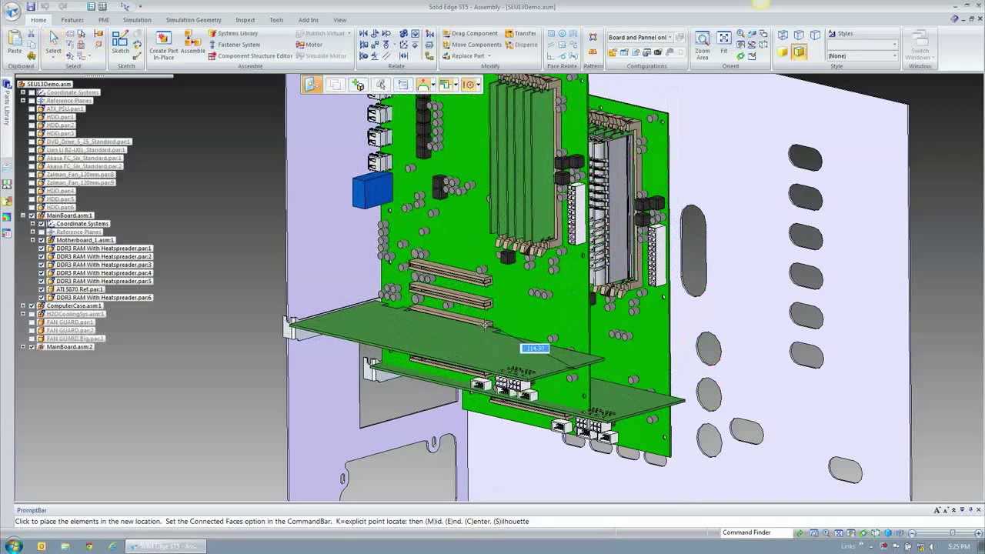
{"action": "left_click", "coordinate": [485, 328]}
{"action": "right_click", "coordinate": [206, 367]}
{"action": "left_click", "coordinate": [186, 309]}
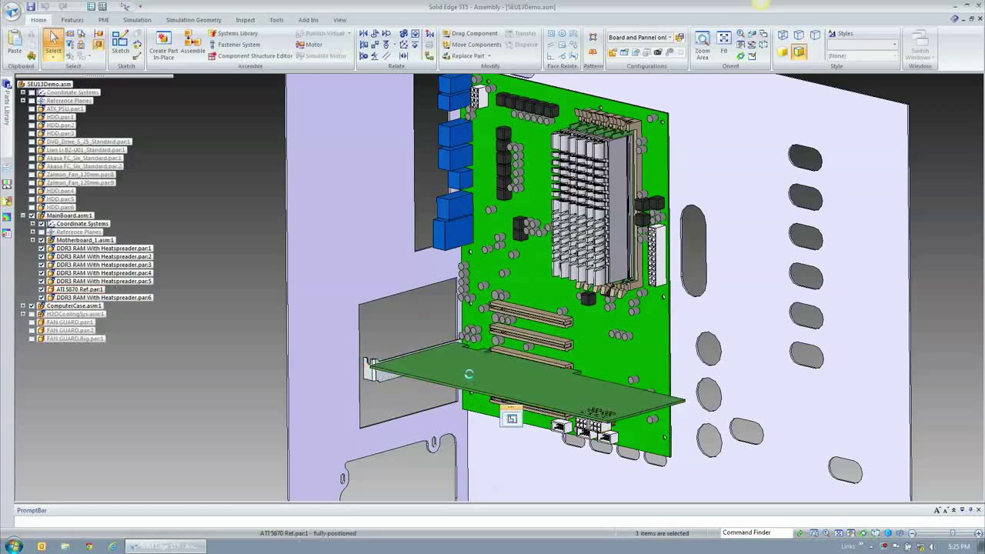
{"action": "left_click", "coordinate": [468, 378]}
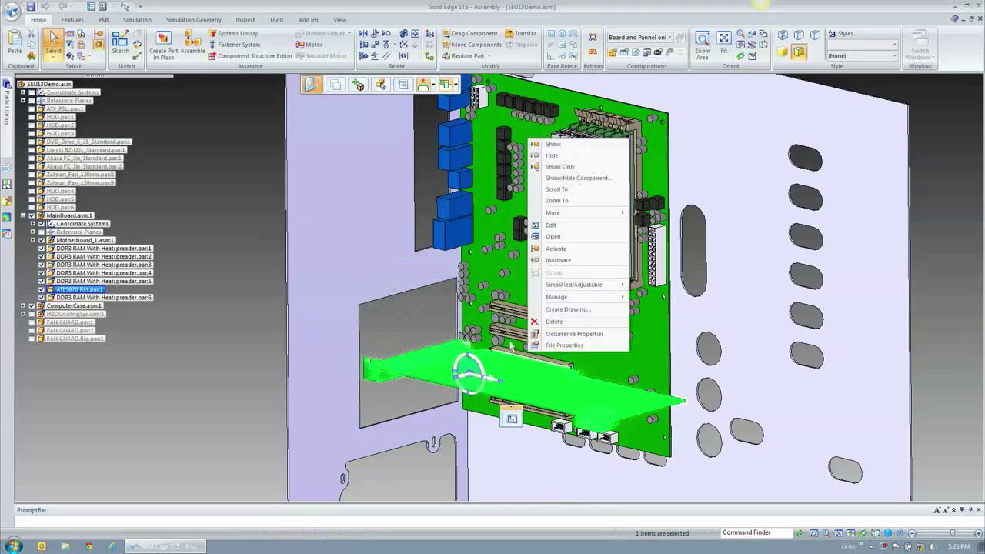
{"action": "key", "text": "Escape"}
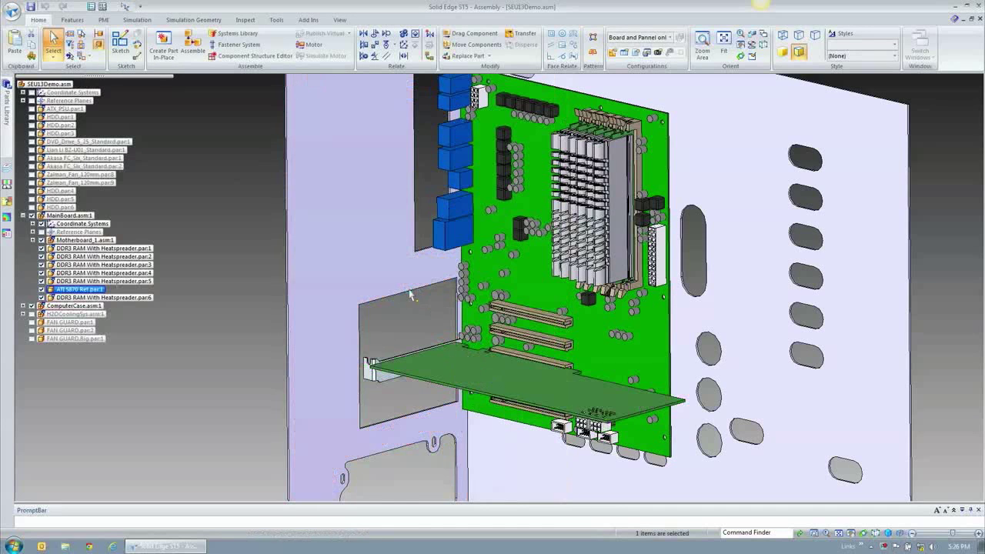
{"action": "middle_click_drag", "start_coordinate": [420, 298], "coordinate": [622, 451], "text": "alt"}
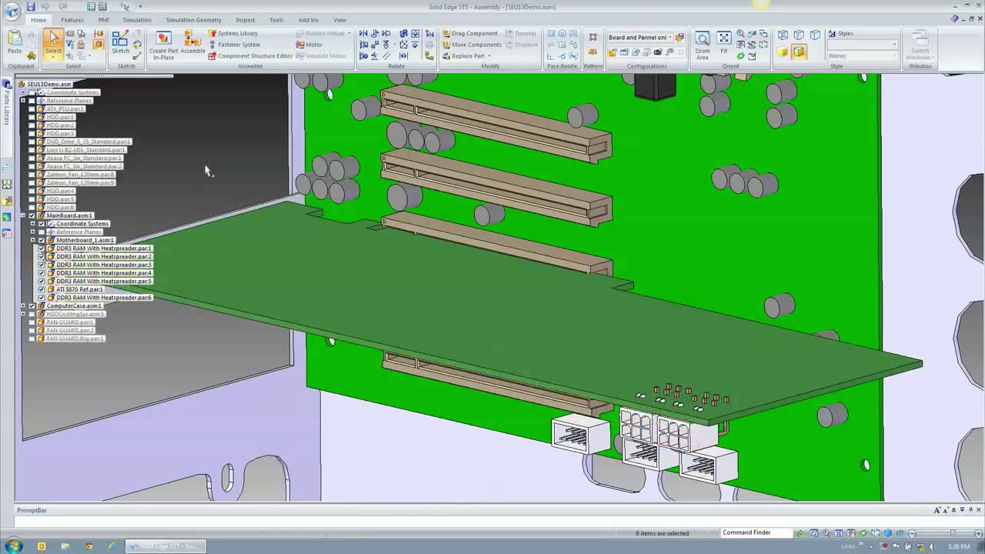
{"action": "left_click", "coordinate": [200, 254]}
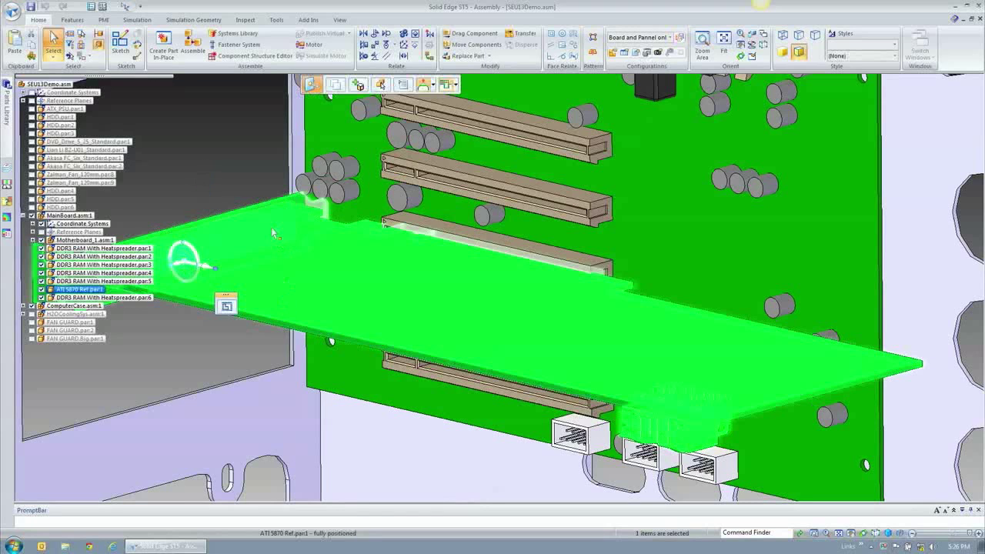
{"action": "left_click", "coordinate": [229, 160]}
{"action": "left_click", "coordinate": [273, 234]}
{"action": "left_click", "coordinate": [218, 165]}
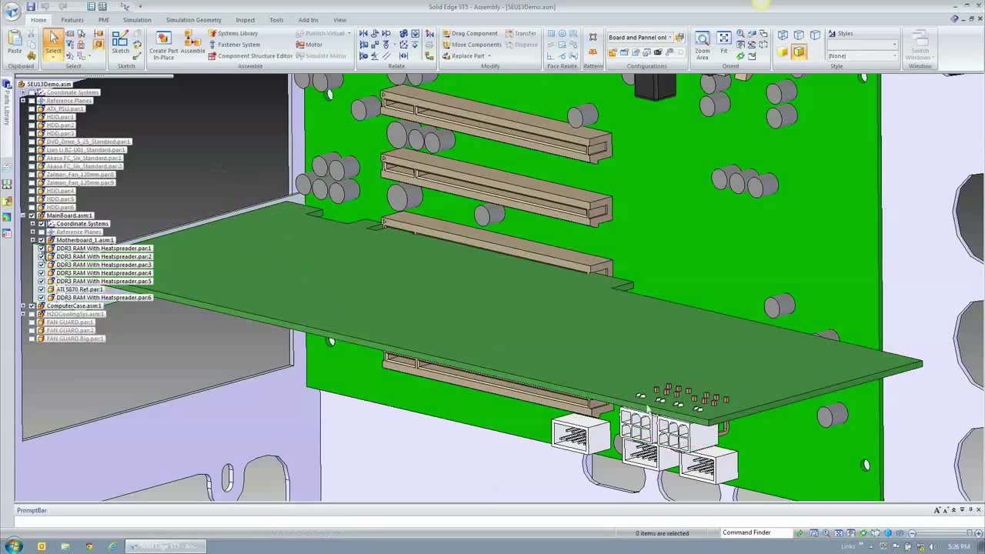
{"action": "left_click", "coordinate": [797, 372]}
{"action": "left_click", "coordinate": [211, 185]}
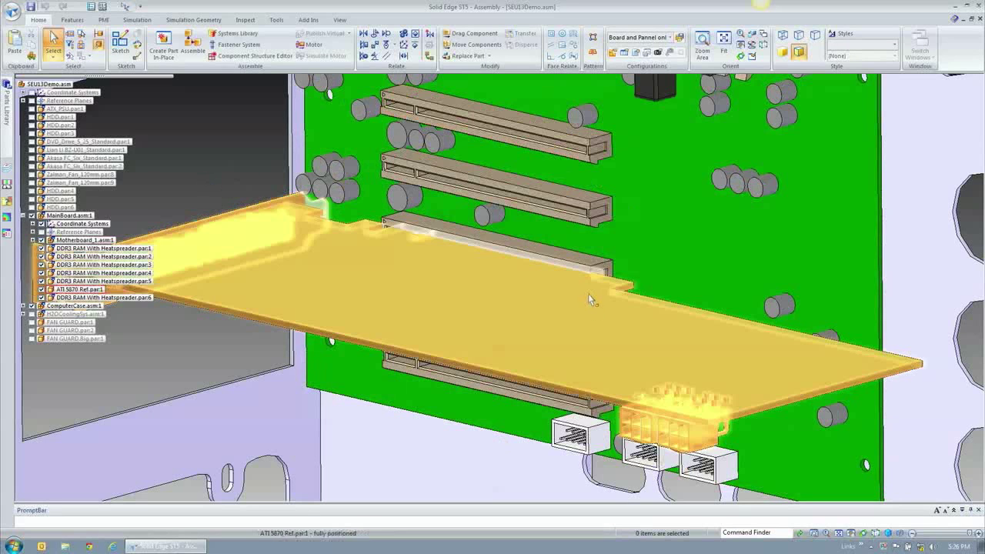
Allow the ATI 5870 card to be moved individually within its subassembly and place its steering wheel on its slot's end corner
{"action": "left_click", "coordinate": [589, 294]}
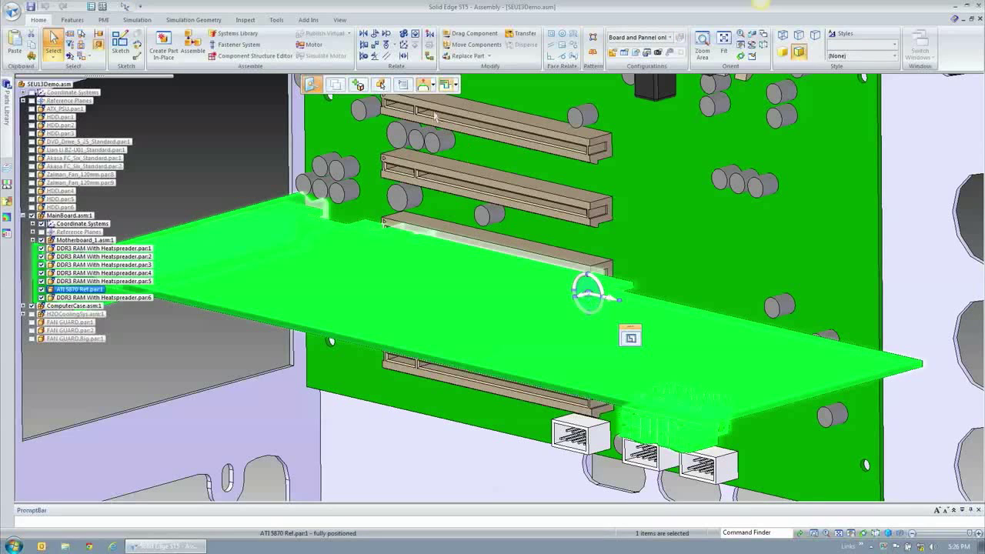
{"action": "left_click", "coordinate": [383, 86]}
{"action": "left_click", "coordinate": [590, 294]}
{"action": "left_click", "coordinate": [591, 266]}
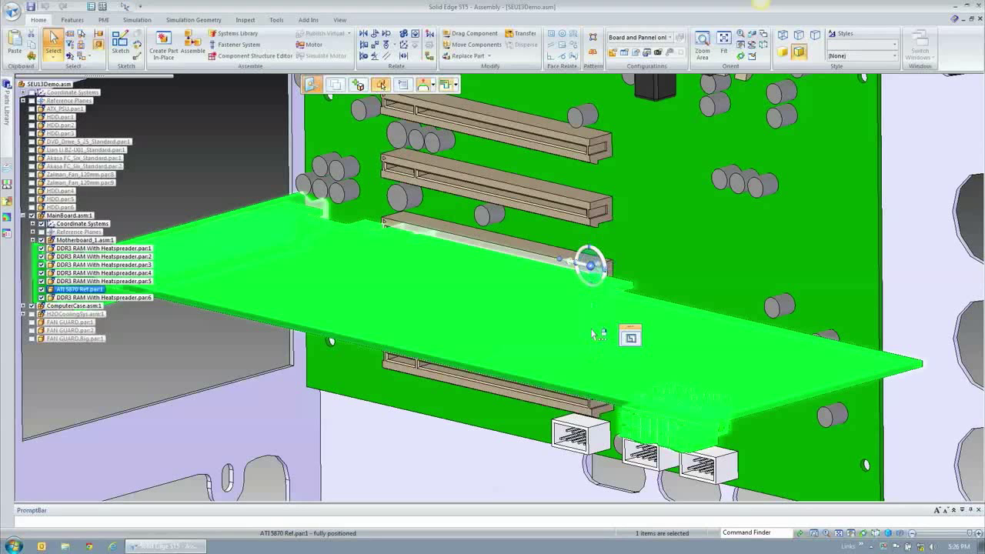
Copy the card 20.32 mm up to the next slot, repairing unsatisfied relationships by adjusting offset values and then replacing to other components
{"action": "left_click", "coordinate": [590, 262]}
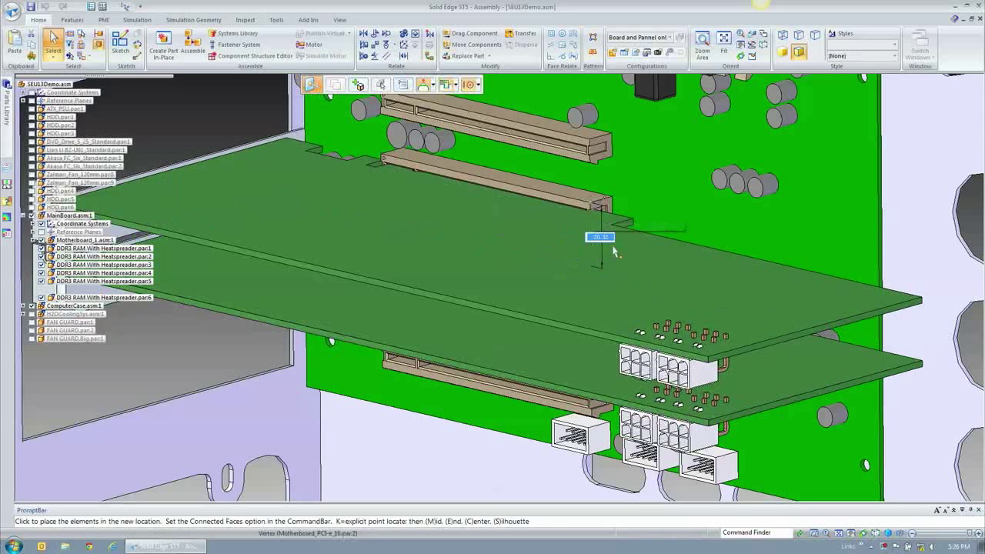
{"action": "left_click", "coordinate": [614, 250]}
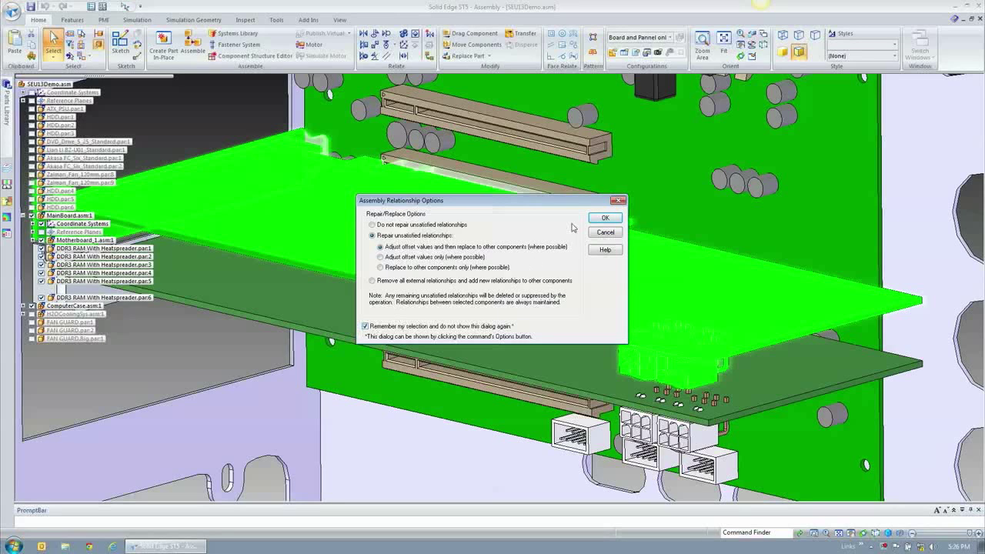
{"action": "left_click", "coordinate": [601, 219]}
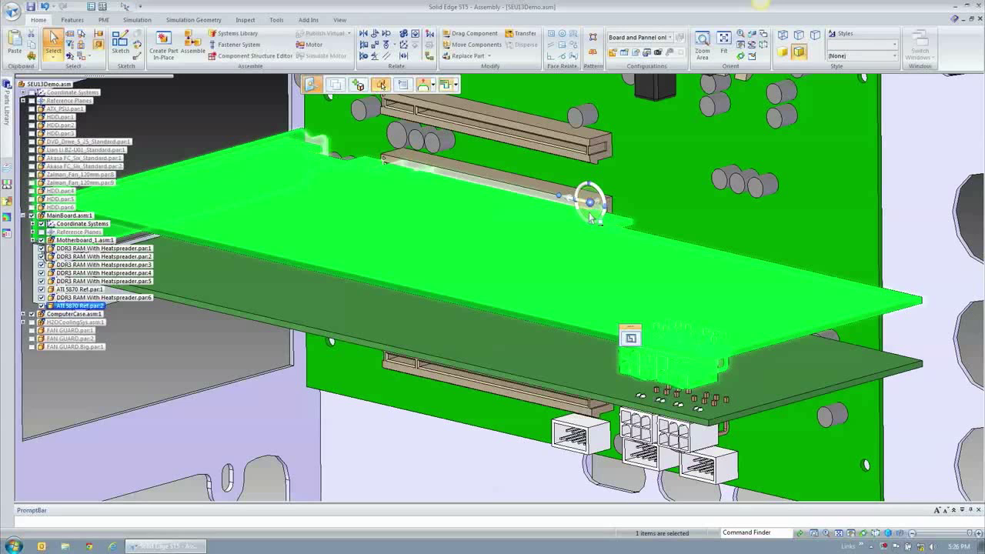
Copy the second graphics card another 20.32 mm up to the corner of the uppermost PCI-e slot
{"action": "left_click", "coordinate": [590, 187]}
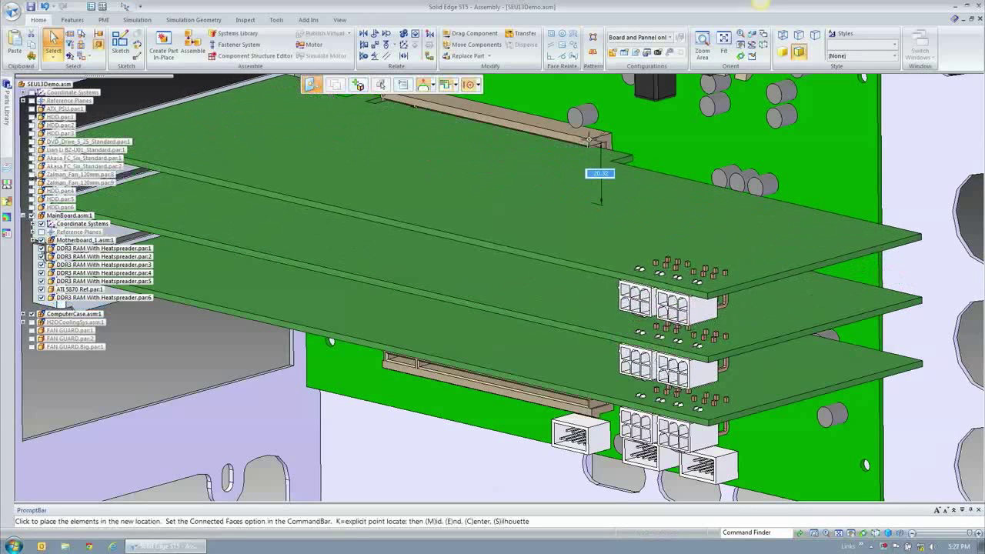
{"action": "left_click", "coordinate": [590, 142]}
{"action": "left_click", "coordinate": [591, 143]}
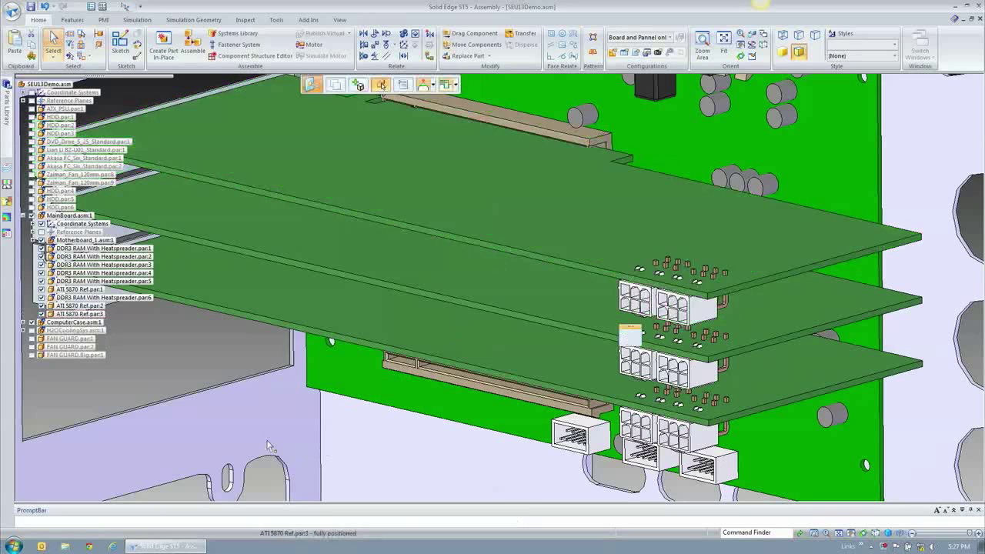
Copy the uppermost graphics card 81.28 mm down to the corner of the empty lowest PCI-e slot
{"action": "right_click", "coordinate": [235, 352]}
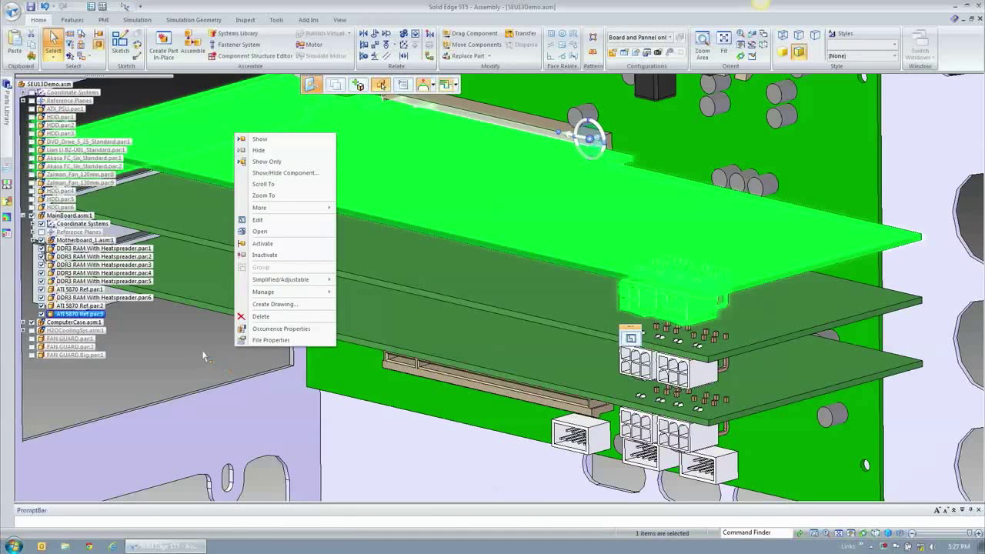
{"action": "left_click", "coordinate": [199, 353]}
{"action": "middle_click", "coordinate": [197, 352]}
{"action": "middle_click", "coordinate": [197, 352]}
{"action": "middle_click_drag", "start_coordinate": [235, 359], "coordinate": [250, 347]}
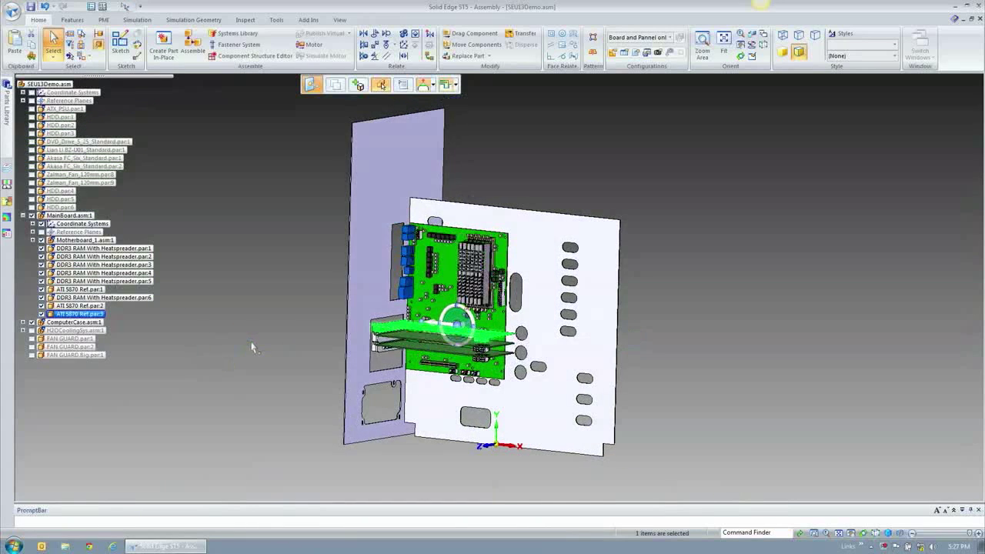
{"action": "scroll", "coordinate": [416, 346], "scroll_direction": "up", "scroll_amount": 5}
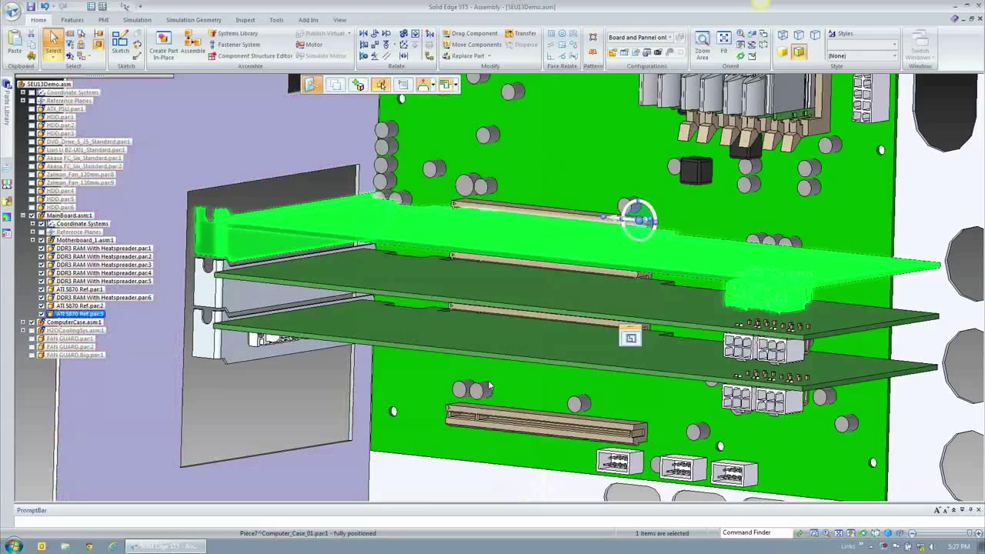
{"action": "left_click", "coordinate": [649, 228], "text": "ctrl"}
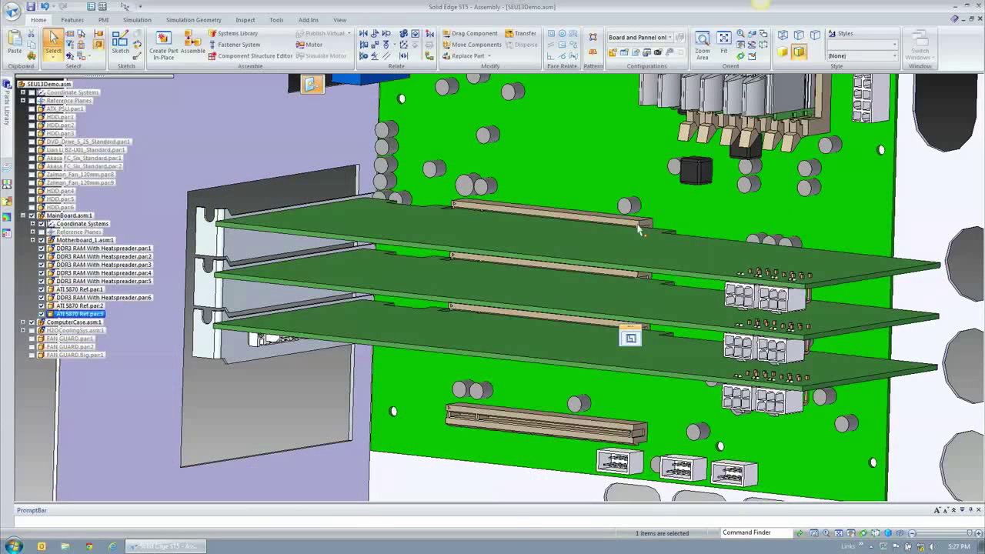
{"action": "left_click", "coordinate": [632, 423]}
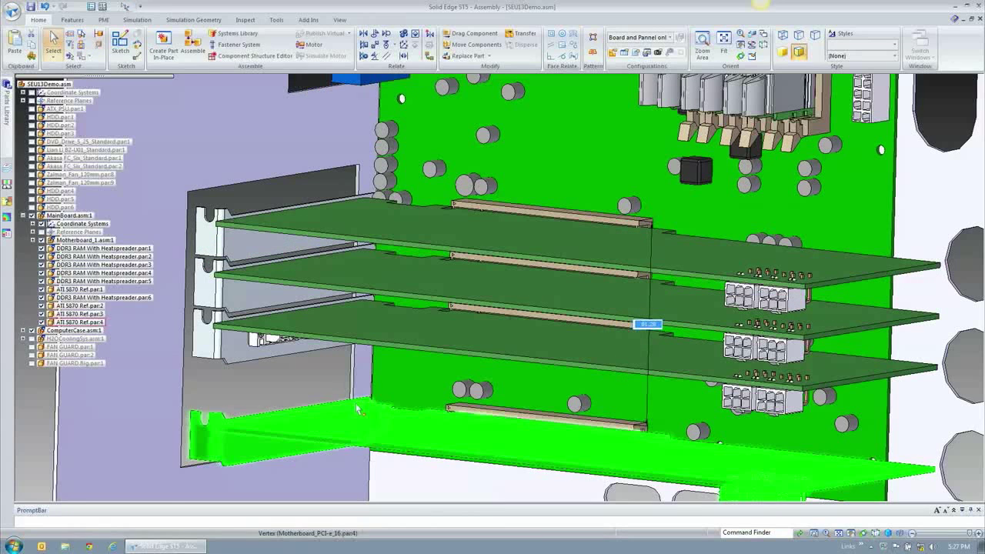
Open the MainBoard subassembly for in-place editing within the SEU13Demo assembly
{"action": "key", "text": "ctrl+f"}
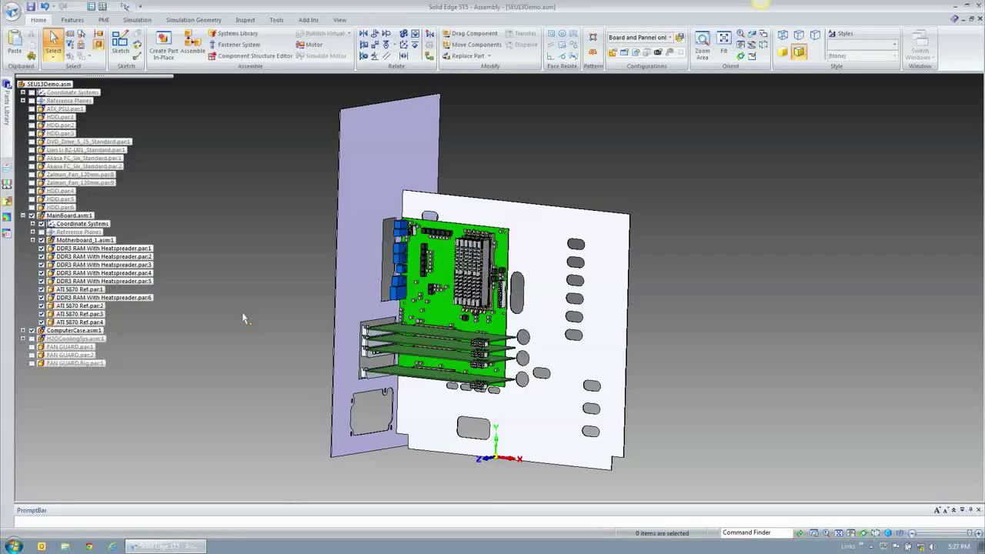
{"action": "scroll", "coordinate": [243, 317], "scroll_direction": "up", "scroll_amount": 4}
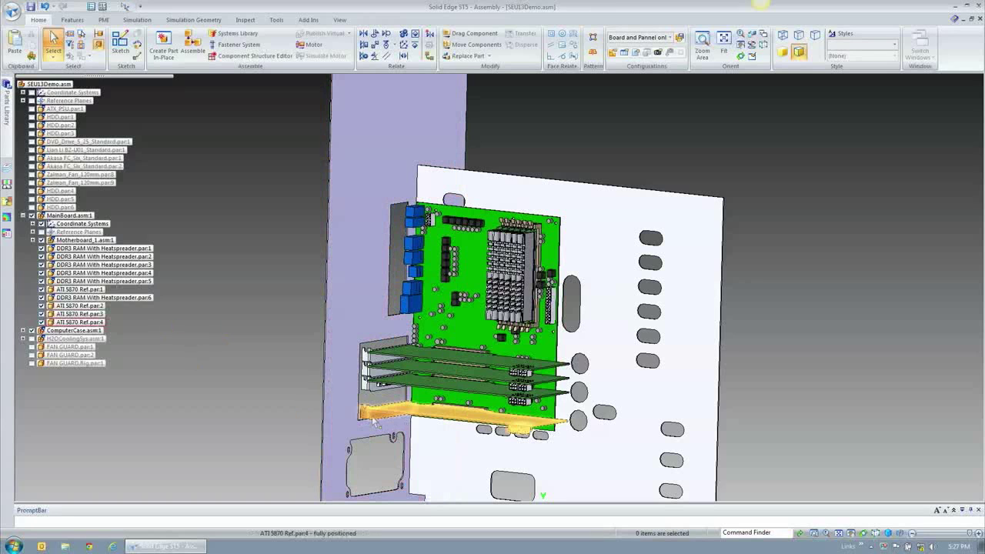
{"action": "left_click", "coordinate": [65, 217]}
{"action": "right_click", "coordinate": [65, 217]}
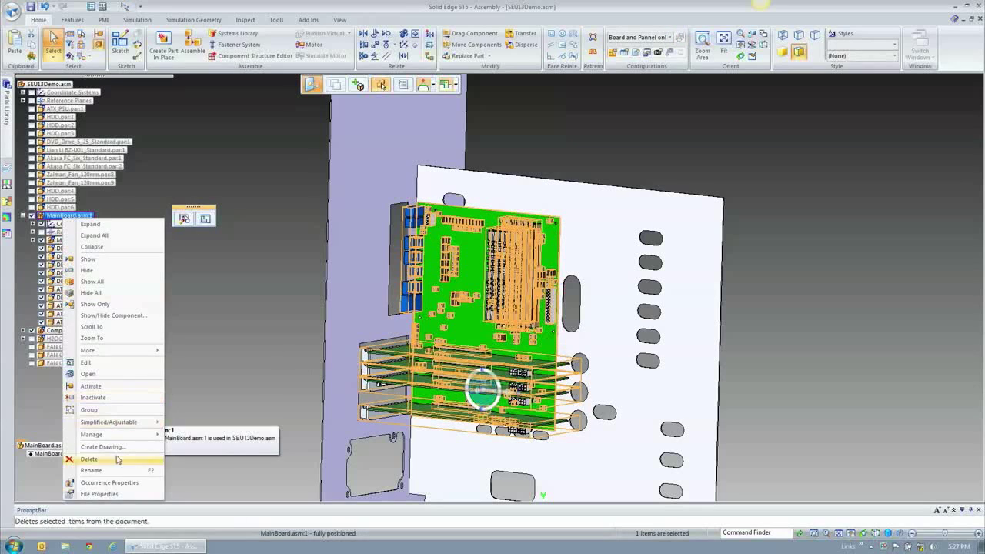
{"action": "left_click", "coordinate": [205, 224]}
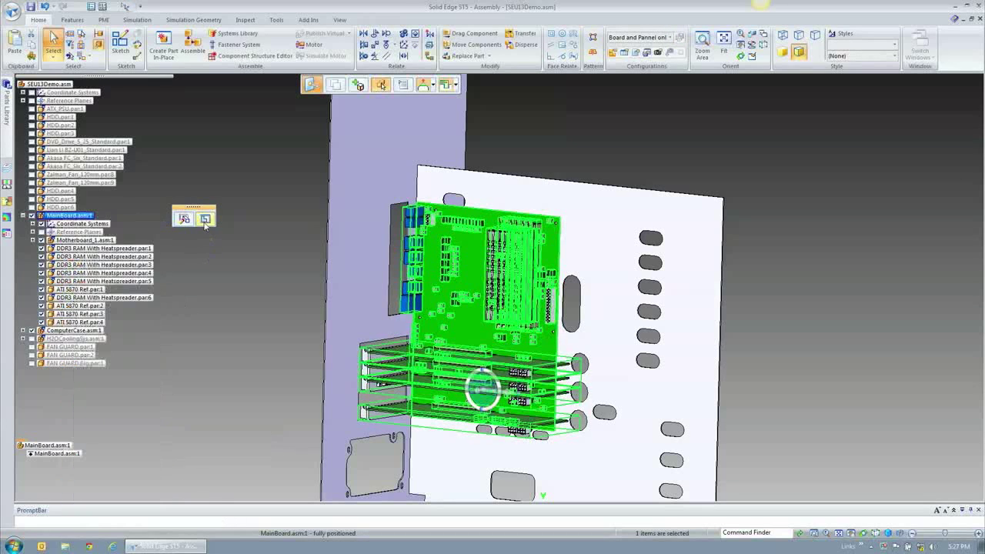
{"action": "left_click", "coordinate": [204, 219]}
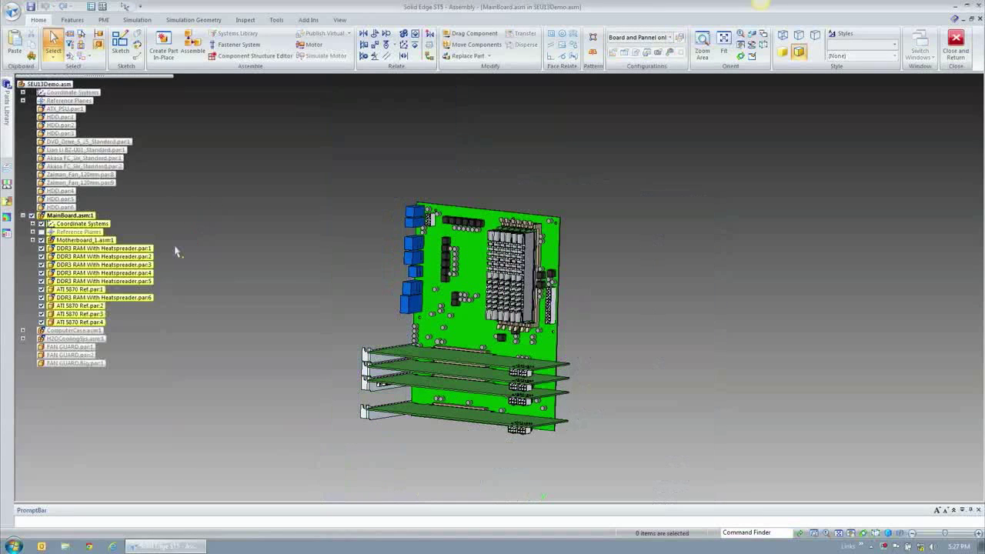
Examine the assembly relationships of the original ATI 5870 card and its three copies, one after another
{"action": "left_click", "coordinate": [85, 289]}
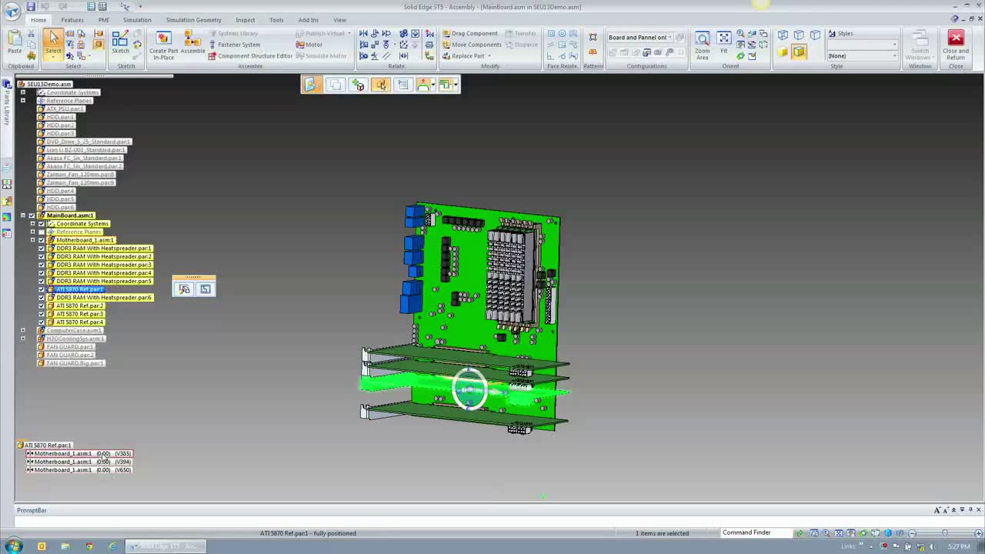
{"action": "left_click", "coordinate": [91, 305]}
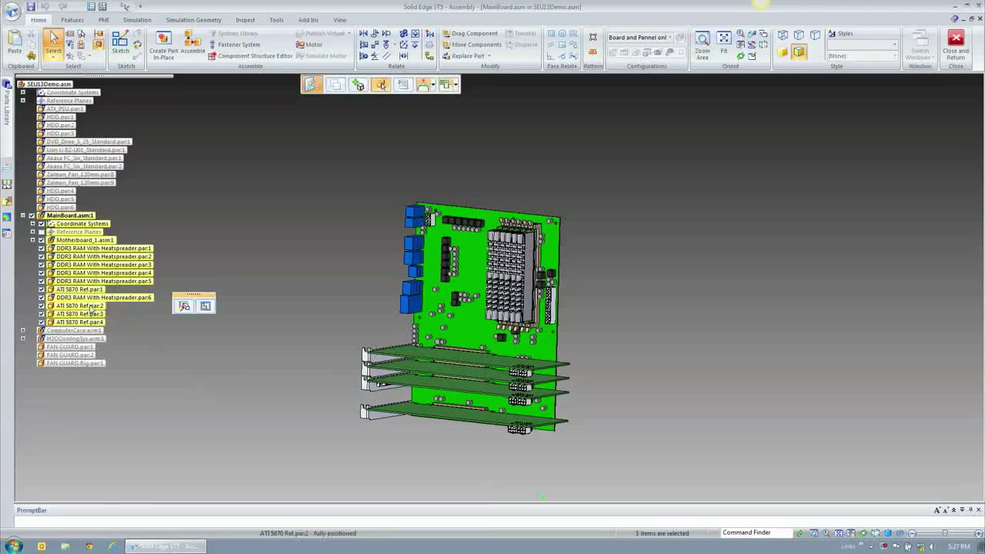
{"action": "left_click", "coordinate": [90, 314]}
{"action": "left_click", "coordinate": [87, 321]}
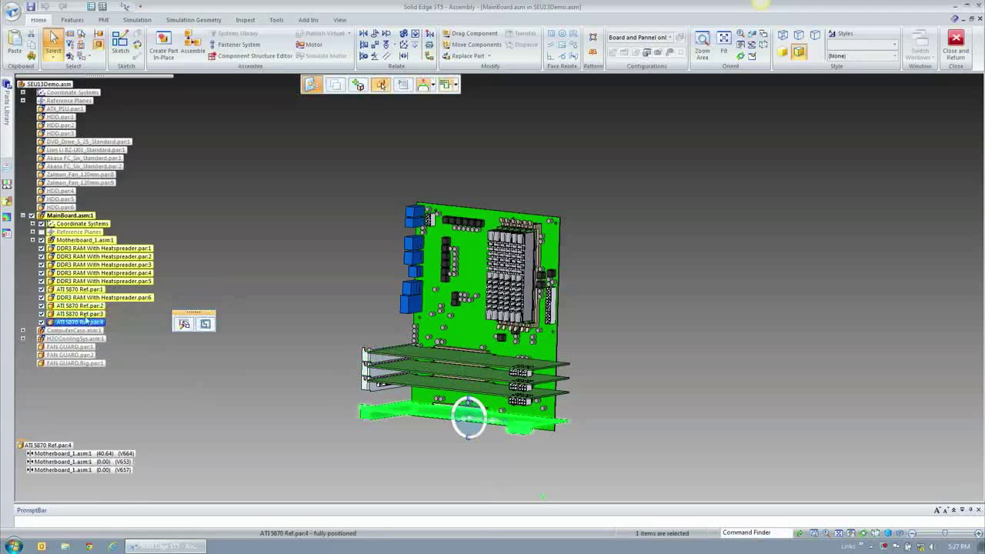
Compare the motherboard relationship offsets of ATI 5870 Ref.par:1 with those of copies 2, 3 and 4
{"action": "left_click", "coordinate": [86, 305]}
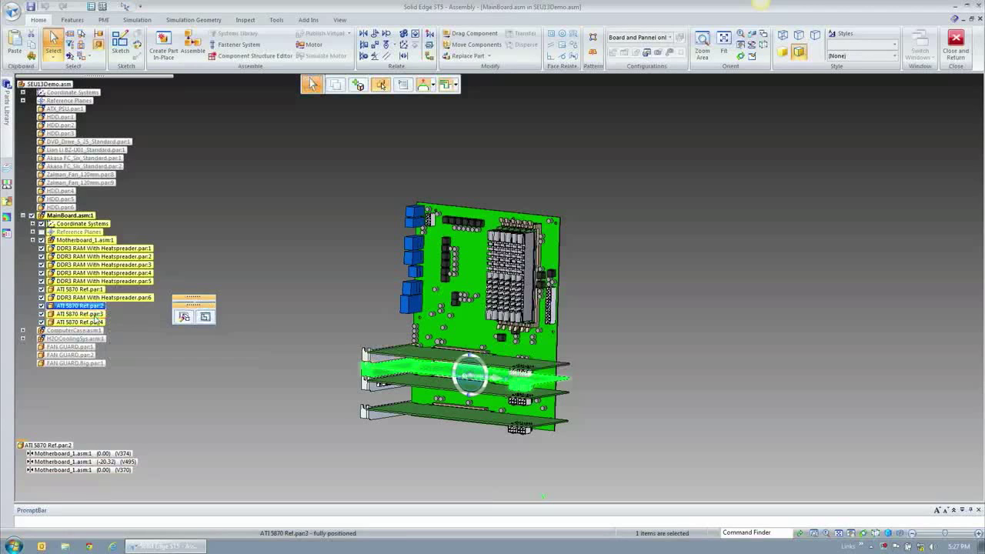
{"action": "left_click", "coordinate": [79, 289]}
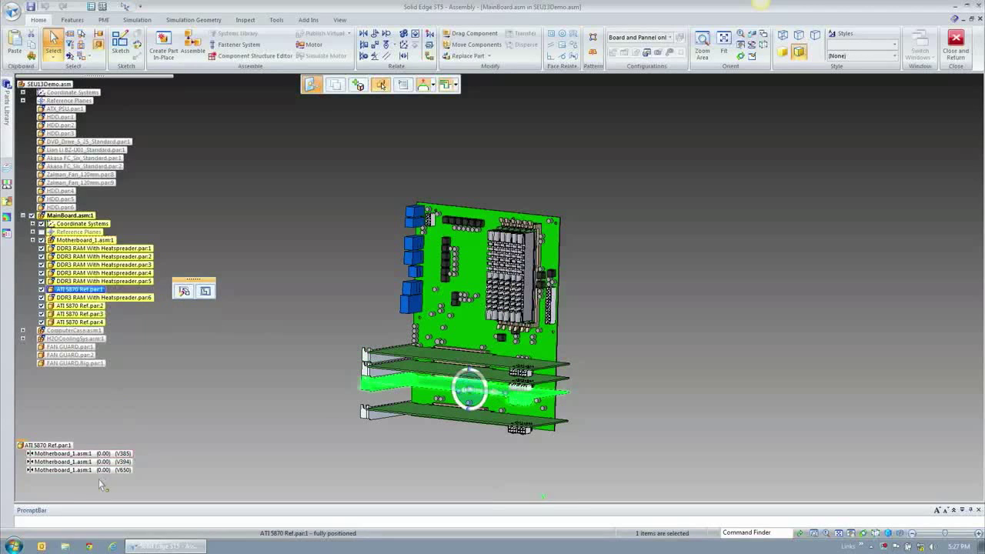
{"action": "left_click", "coordinate": [79, 305]}
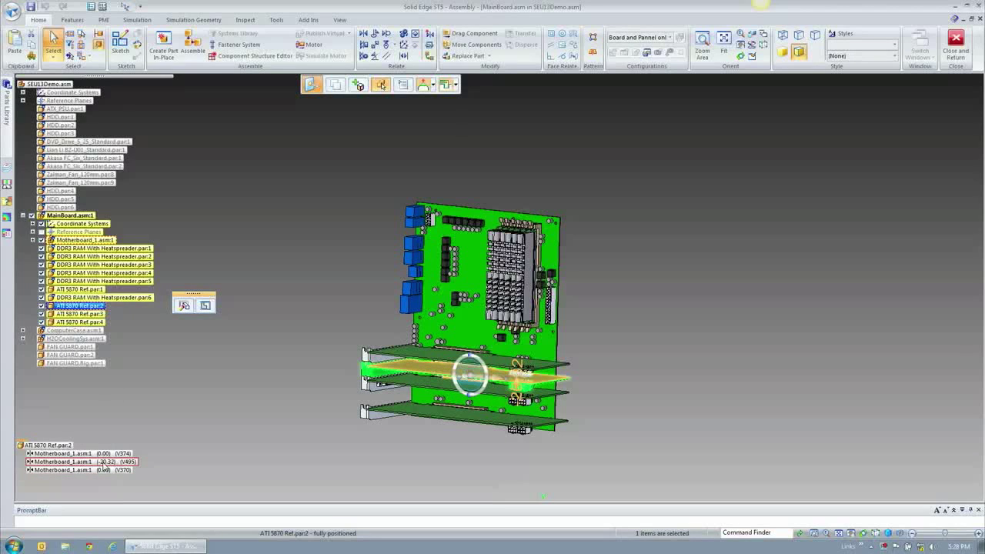
{"action": "left_click", "coordinate": [100, 314]}
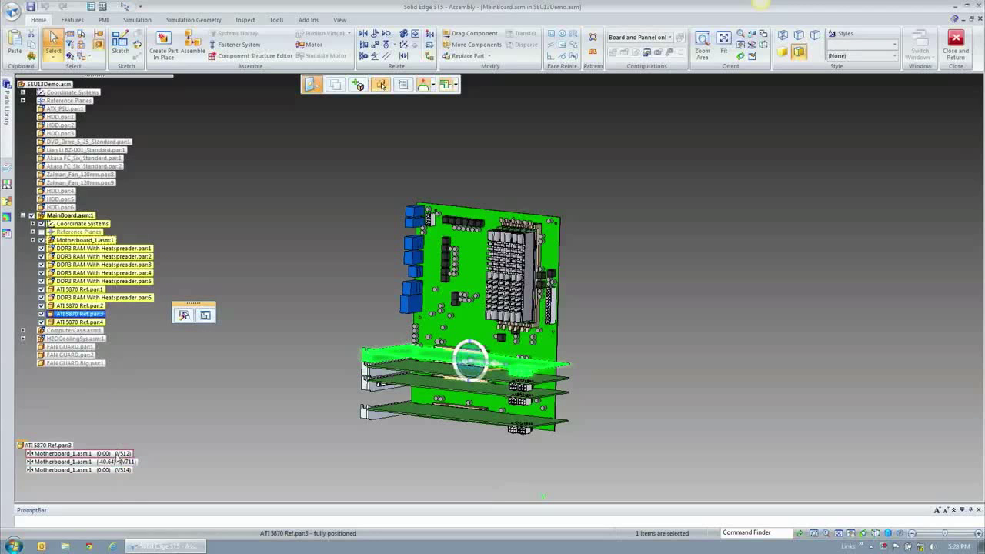
{"action": "left_click", "coordinate": [100, 321]}
{"action": "left_click", "coordinate": [156, 353]}
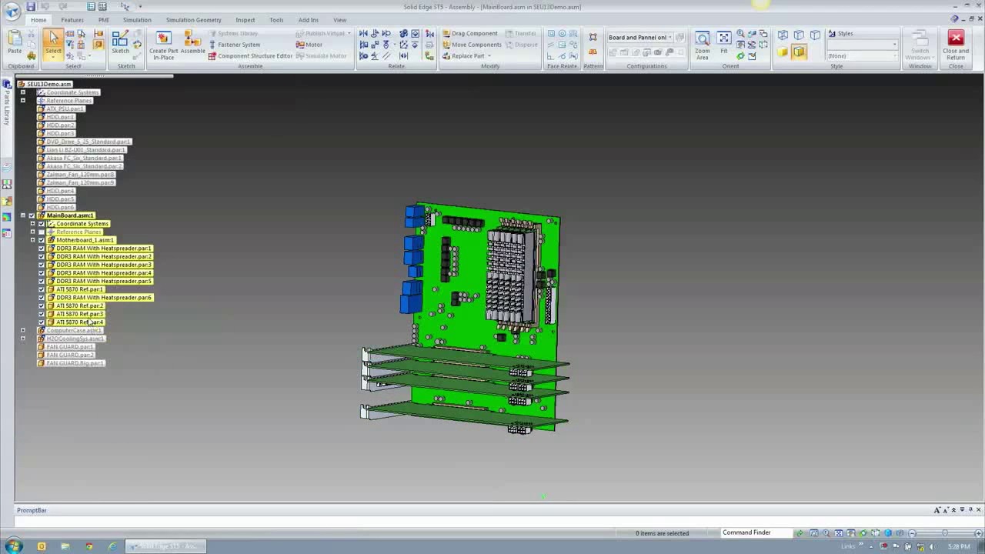
{"action": "left_click", "coordinate": [90, 313]}
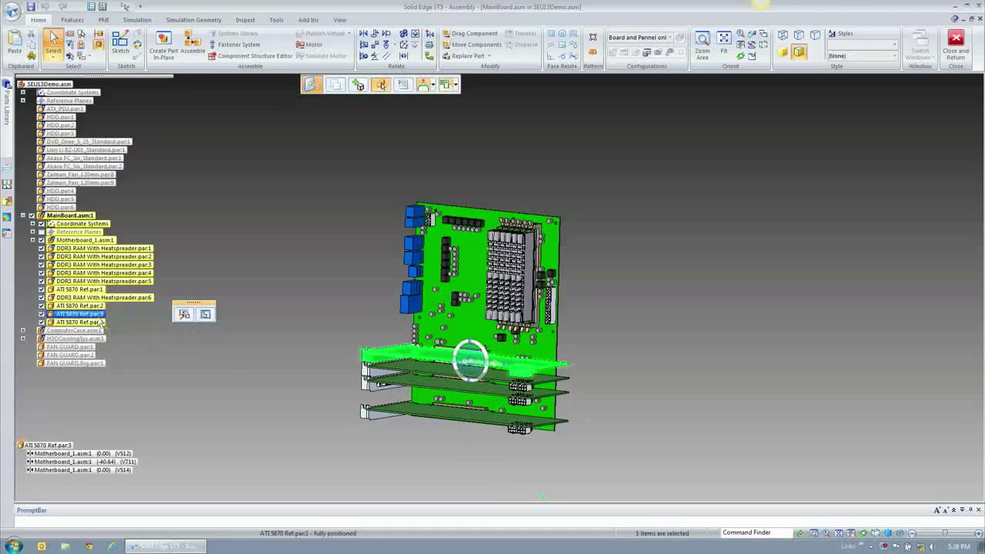
{"action": "left_click", "coordinate": [79, 305]}
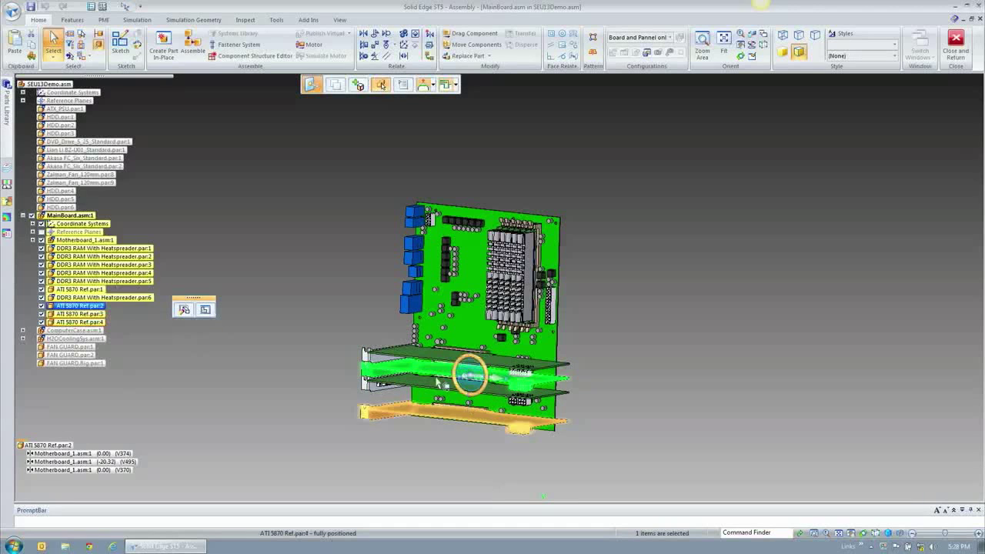
{"action": "left_click", "coordinate": [316, 371]}
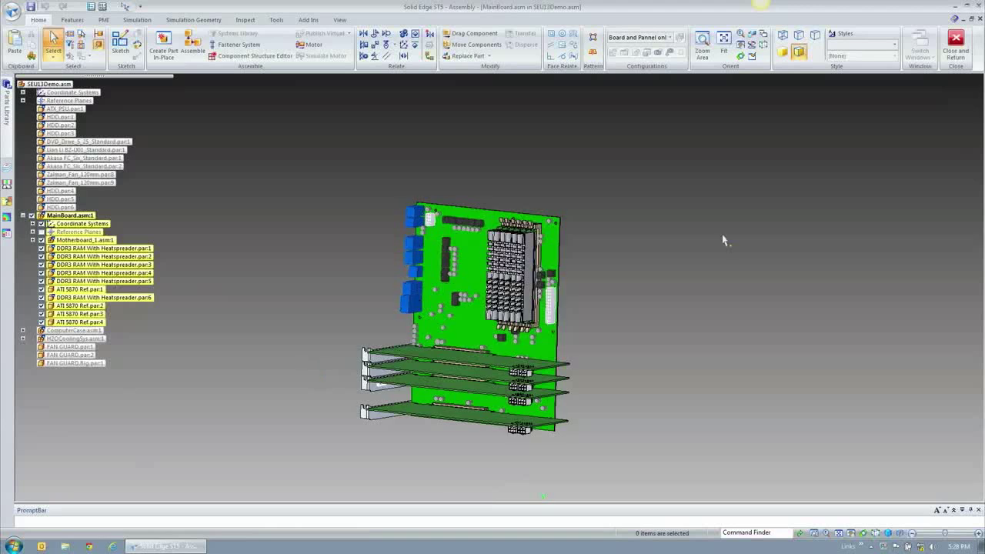
Finish the in-place editing of MainBoard and return to the SEU13Demo assembly
{"action": "left_click", "coordinate": [955, 44]}
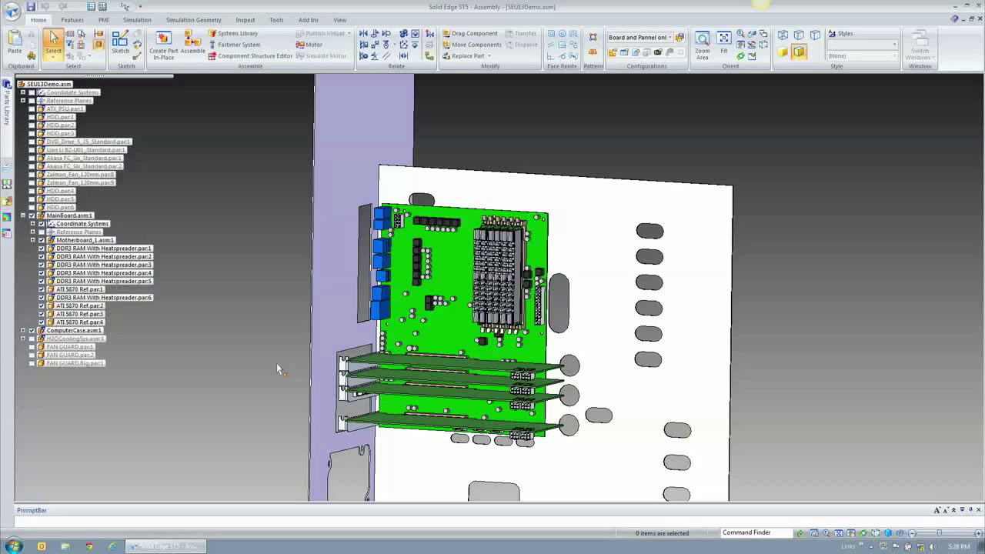
{"action": "middle_click_drag", "start_coordinate": [287, 369], "coordinate": [298, 474]}
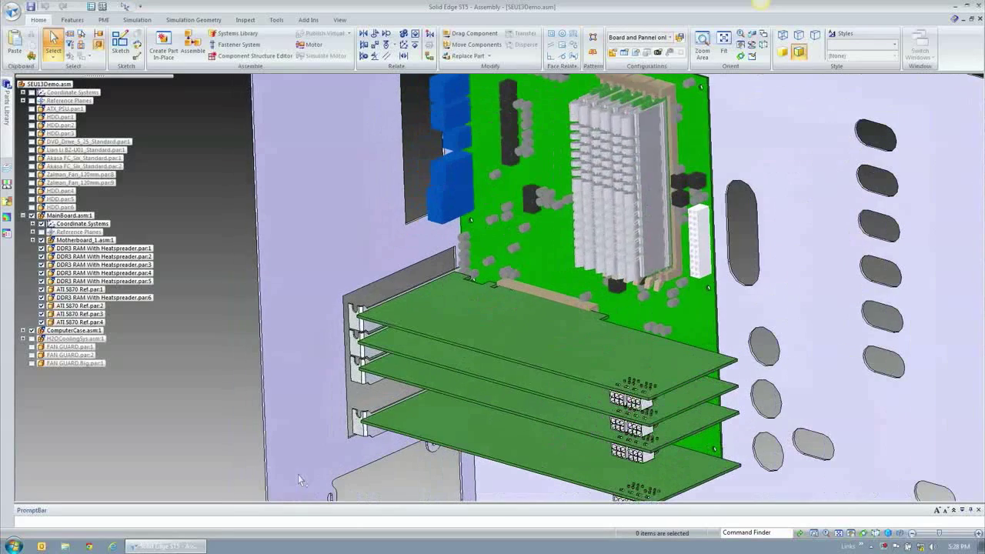
Add a 90° flange along the vertical slot-opening edge of Pièce7^Computer_Case_01.par:1, changing its material side and ending it at a graphics card corner
{"action": "left_click", "coordinate": [346, 399]}
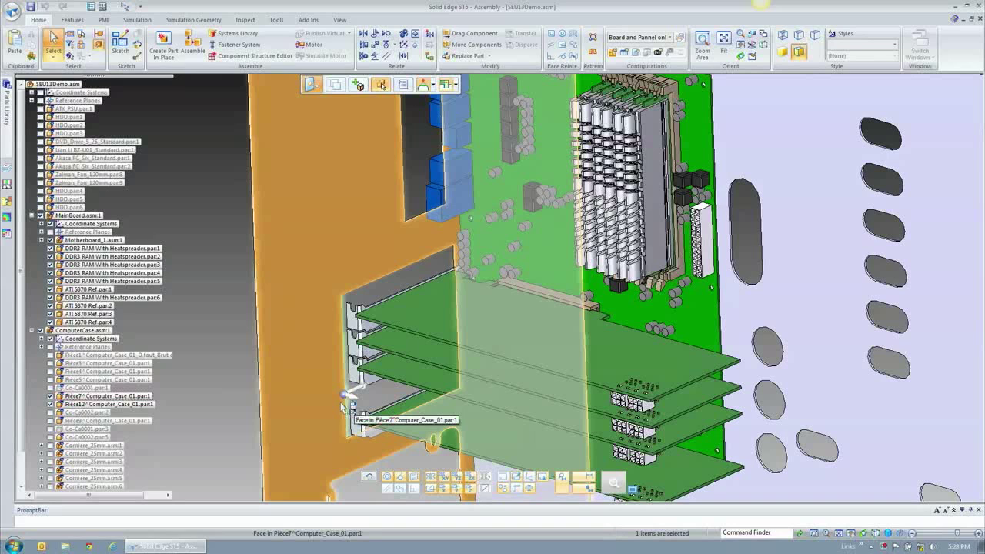
{"action": "left_click", "coordinate": [346, 399]}
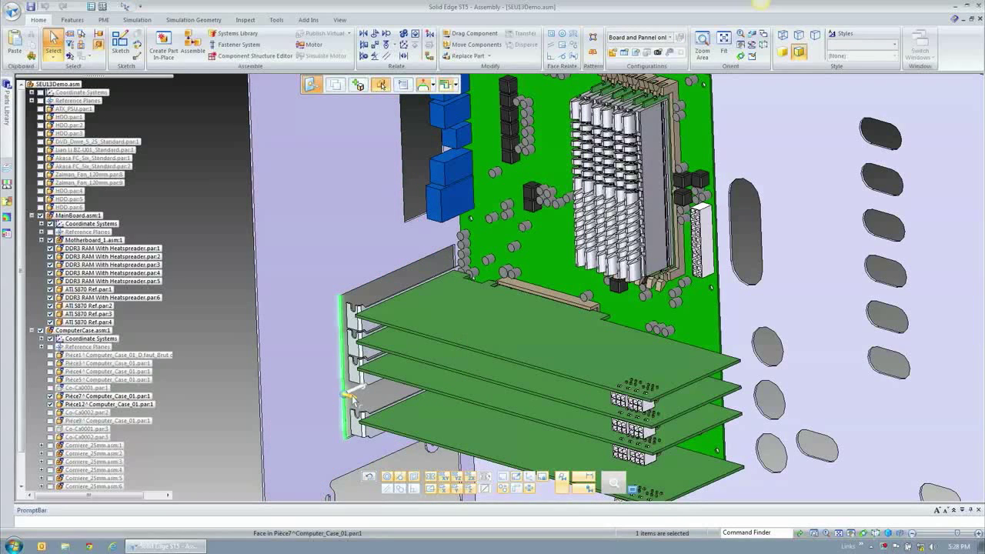
{"action": "left_click", "coordinate": [350, 396]}
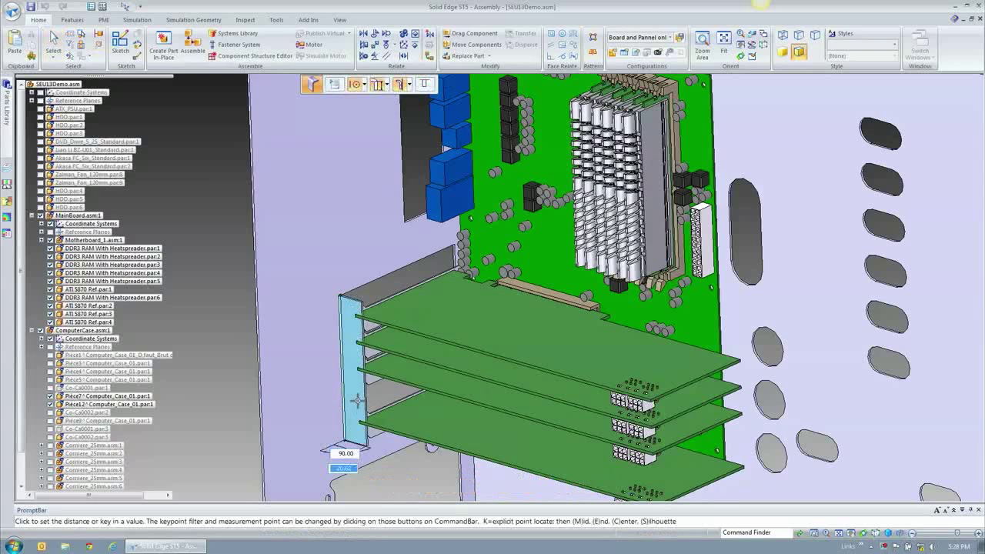
{"action": "left_click", "coordinate": [407, 83]}
{"action": "left_click", "coordinate": [424, 121]}
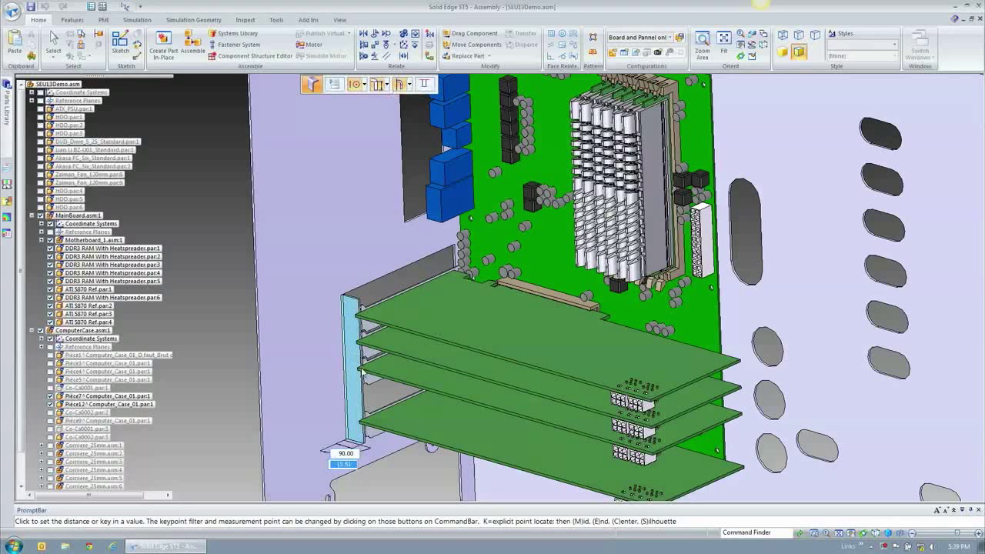
{"action": "left_click", "coordinate": [361, 370]}
{"action": "right_click", "coordinate": [378, 395]}
{"action": "key", "text": "Escape"}
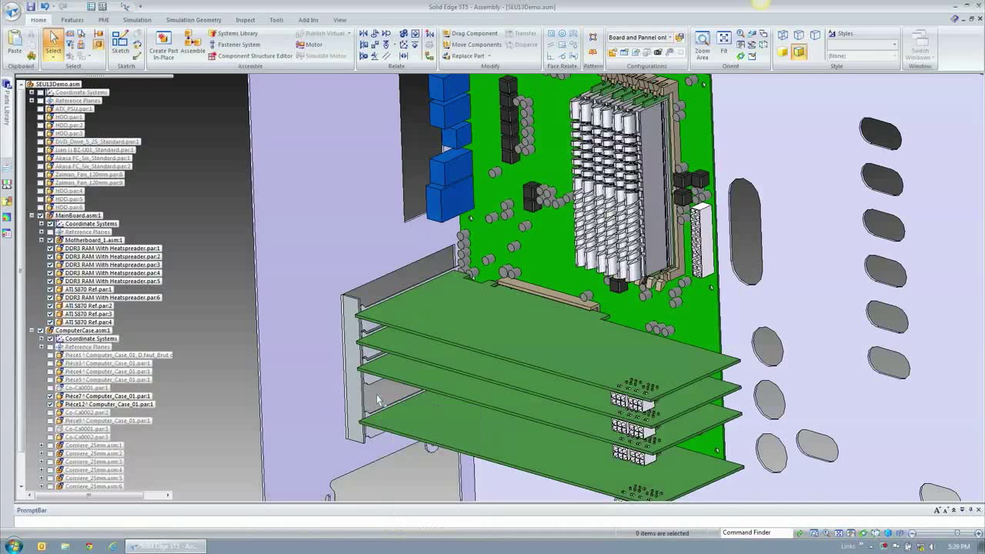
Move the narrow end face of the case flange to the front corner of the uppermost graphics card
{"action": "scroll", "coordinate": [378, 399], "scroll_direction": "up", "scroll_amount": 5}
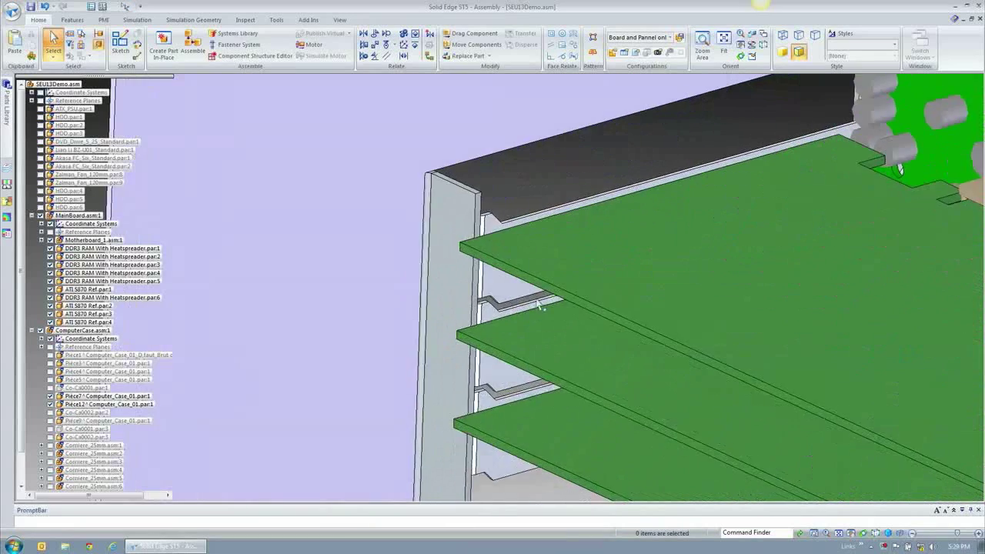
{"action": "scroll", "coordinate": [540, 305], "scroll_direction": "up", "scroll_amount": 3}
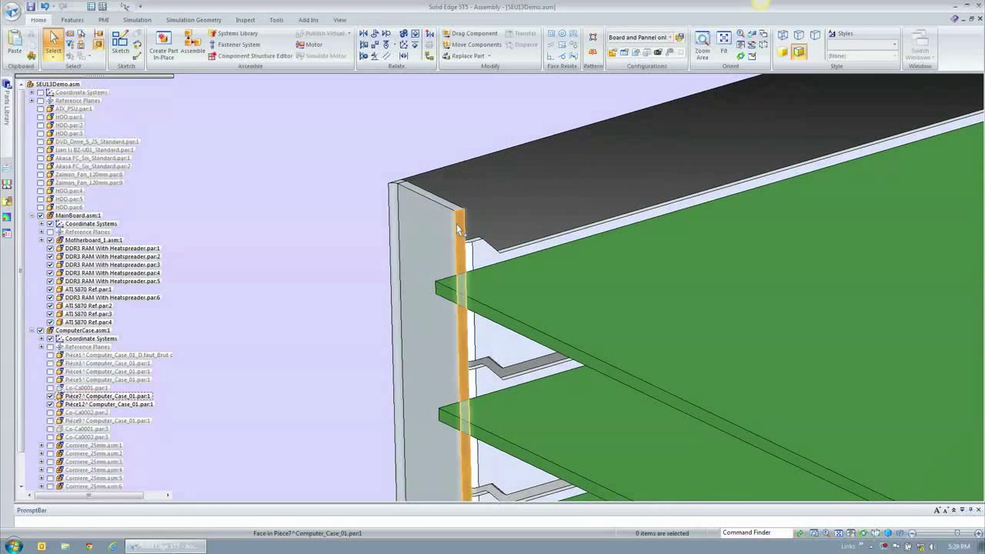
{"action": "left_click", "coordinate": [458, 223]}
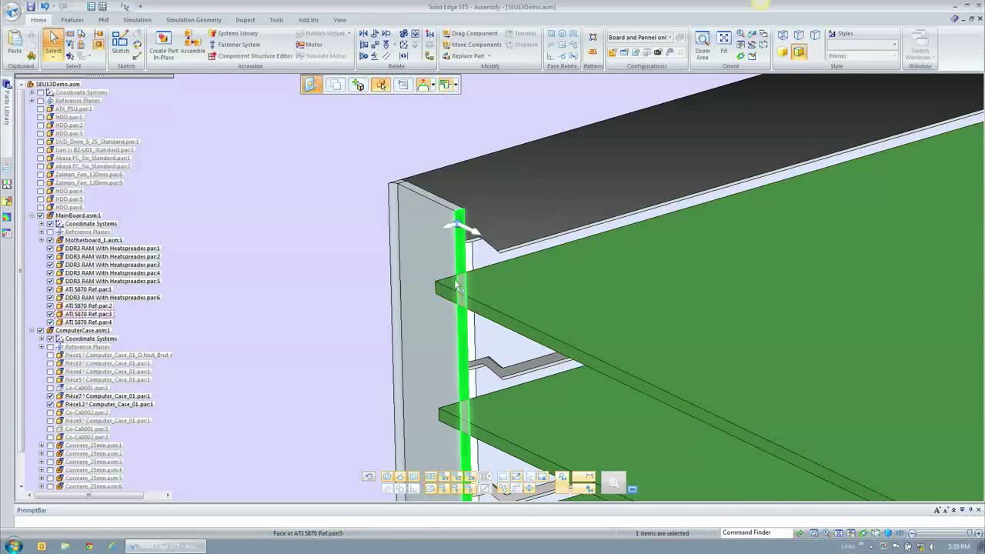
{"action": "right_click", "coordinate": [479, 291]}
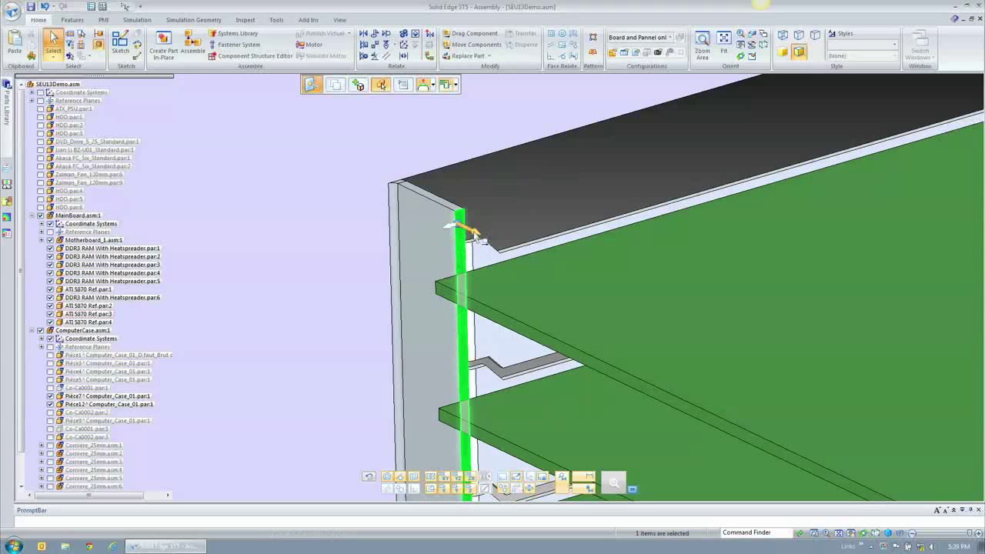
{"action": "left_click", "coordinate": [475, 234]}
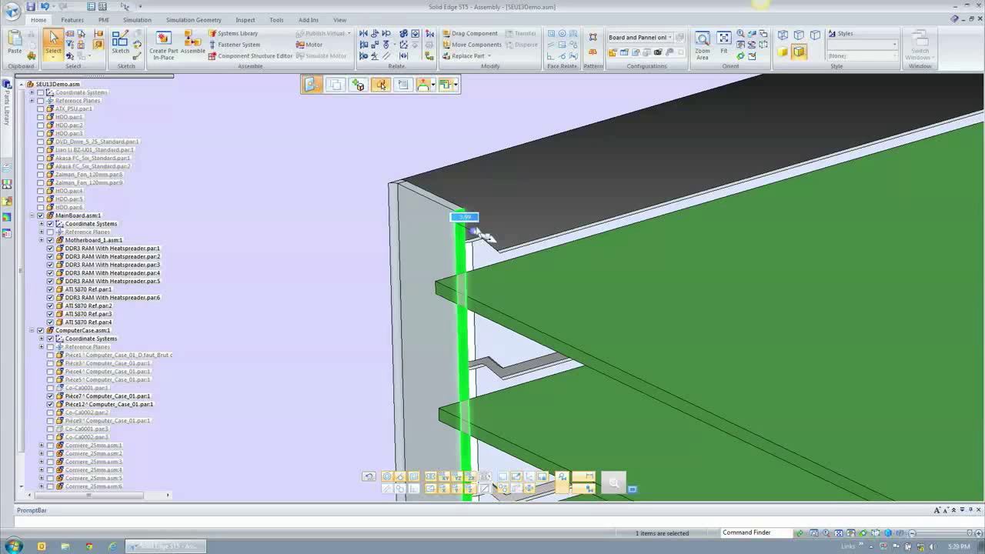
{"action": "type", "text": "2"}
{"action": "key", "text": "Return"}
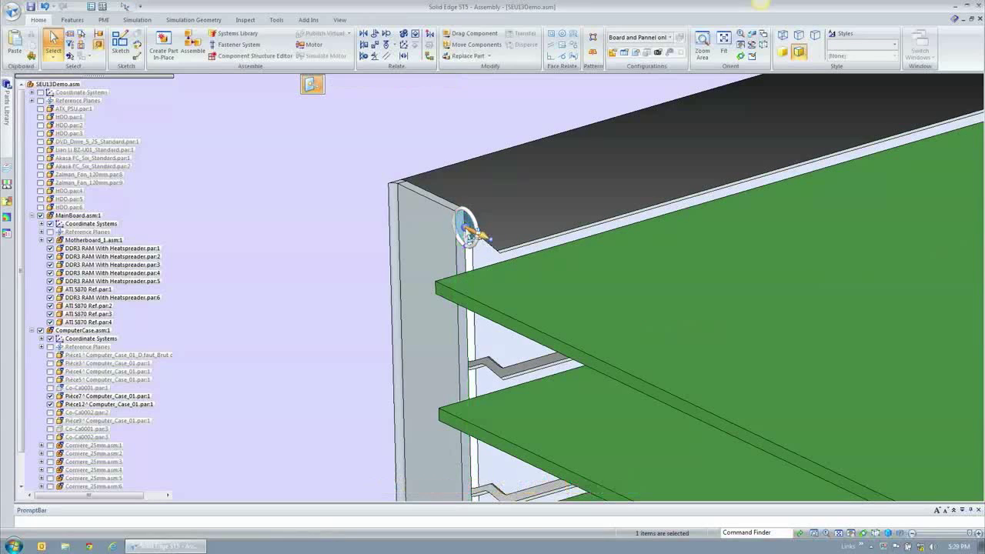
{"action": "left_click", "coordinate": [482, 237]}
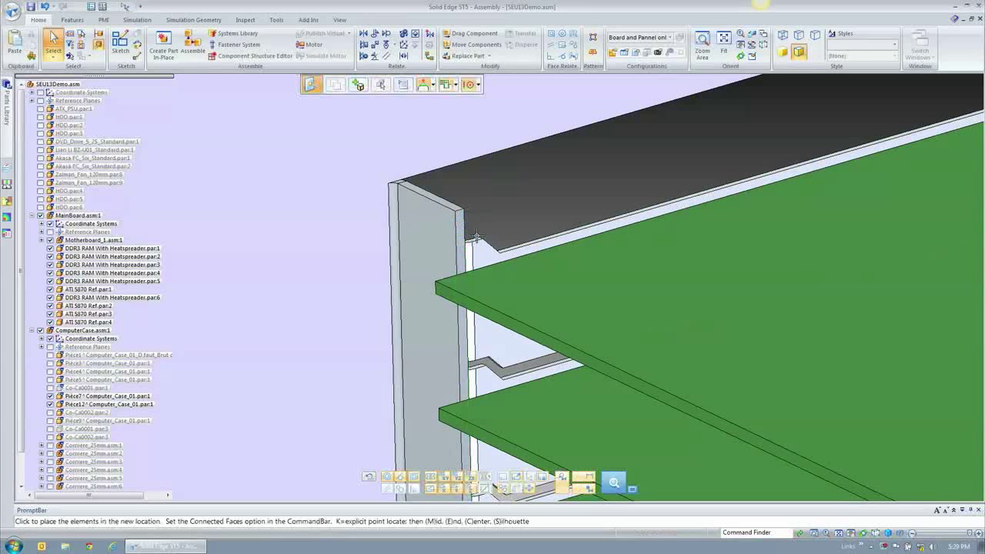
{"action": "left_click", "coordinate": [437, 285]}
{"action": "key", "text": "Escape"}
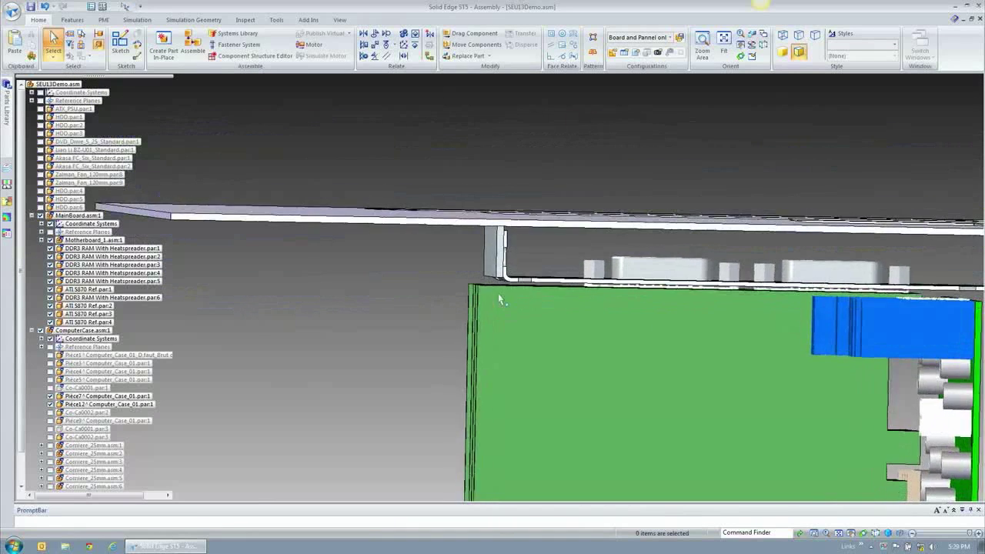
Try shifting the broad flange face facing the card brackets freehand, first away from the brackets and back towards them
{"action": "right_click", "coordinate": [458, 314]}
{"action": "left_click", "coordinate": [437, 290]}
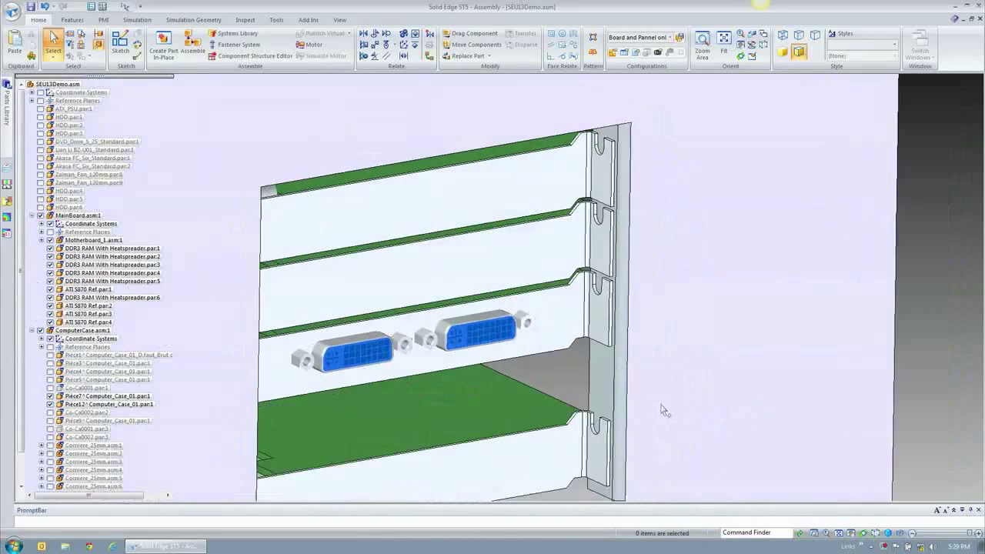
{"action": "left_click", "coordinate": [583, 367]}
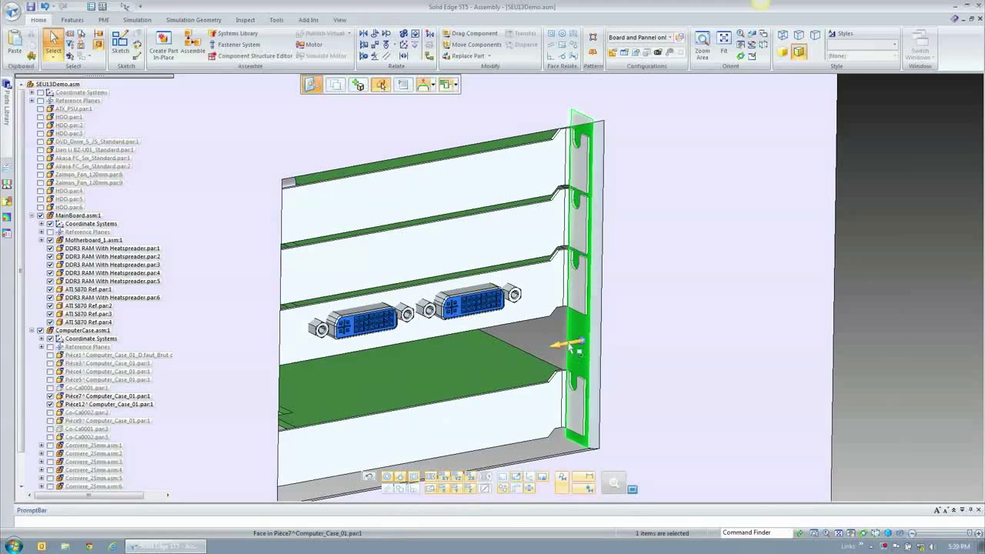
{"action": "left_click", "coordinate": [575, 342]}
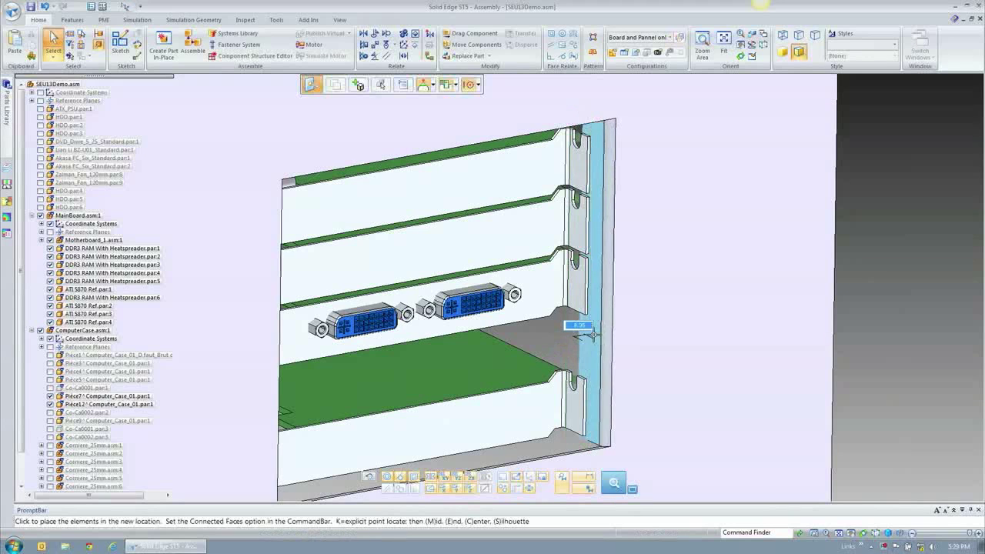
{"action": "left_click", "coordinate": [591, 336]}
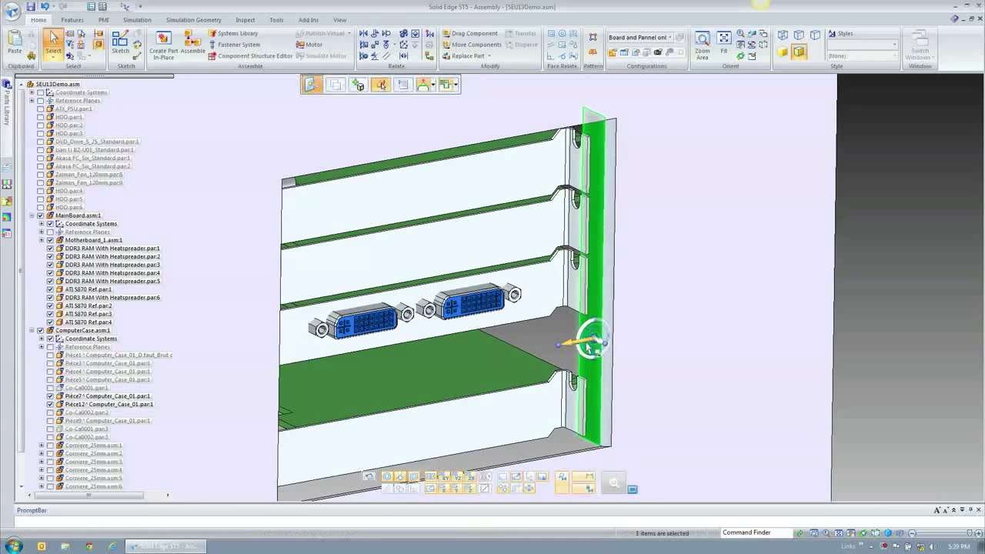
{"action": "left_click", "coordinate": [579, 343]}
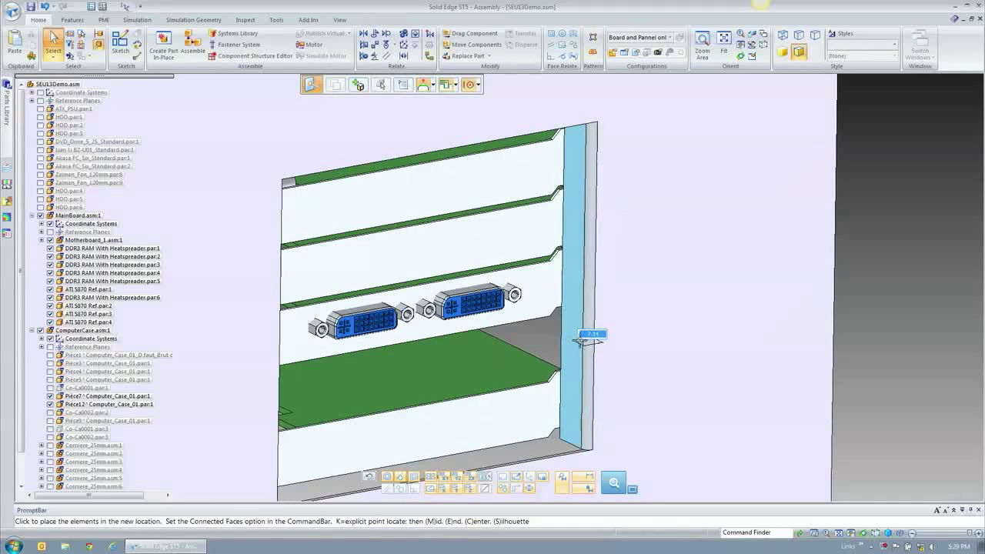
{"action": "left_click", "coordinate": [578, 338]}
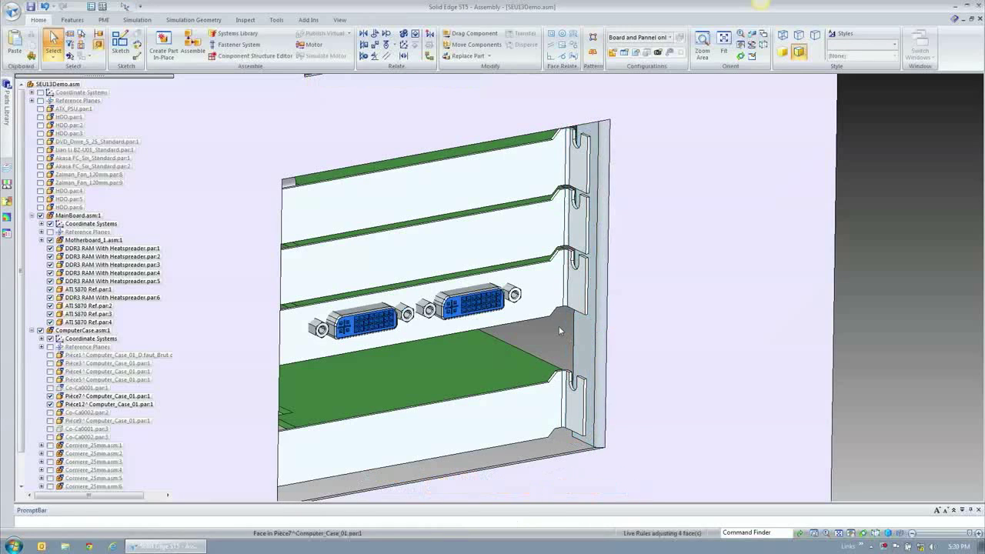
Move the broad flange face facing the card brackets to a vertex on the bracket of ATI 5870 Ref.par:1
{"action": "left_click", "coordinate": [586, 343]}
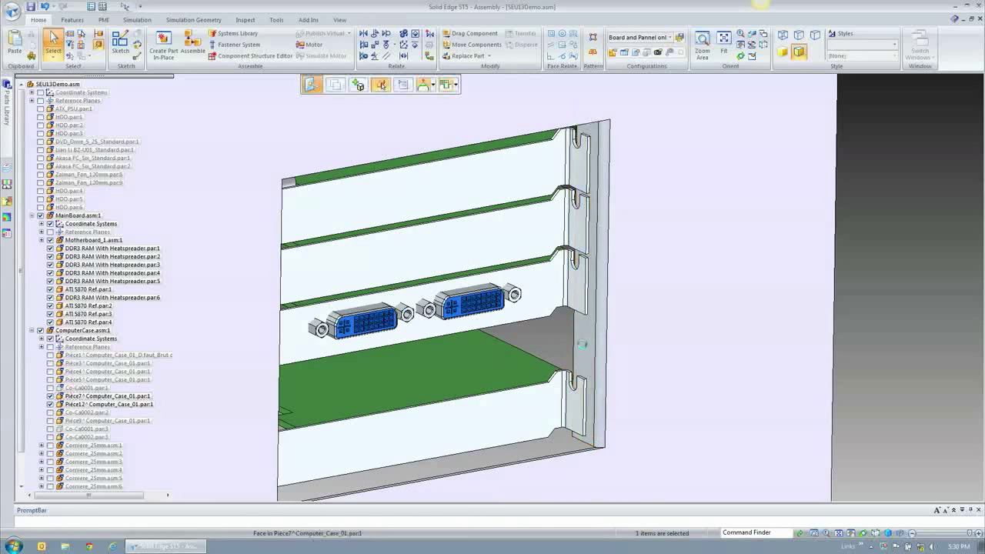
{"action": "left_click", "coordinate": [577, 343]}
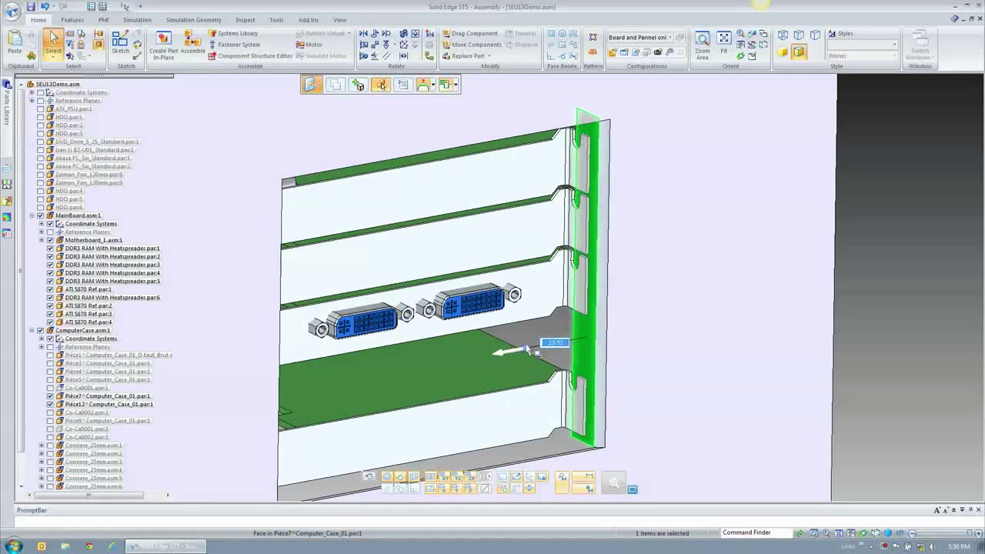
{"action": "type", "text": ".5"}
{"action": "key", "text": "Return"}
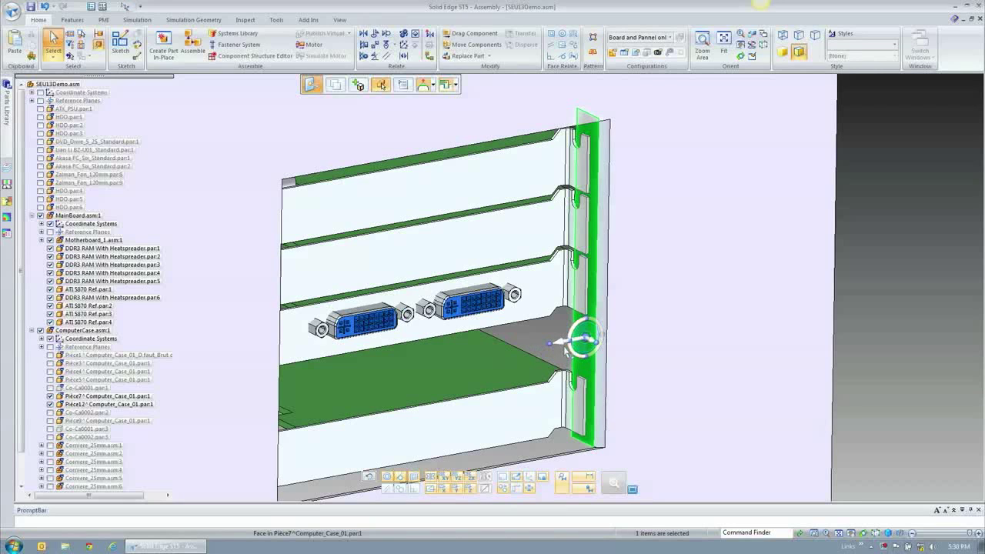
{"action": "left_click", "coordinate": [566, 342]}
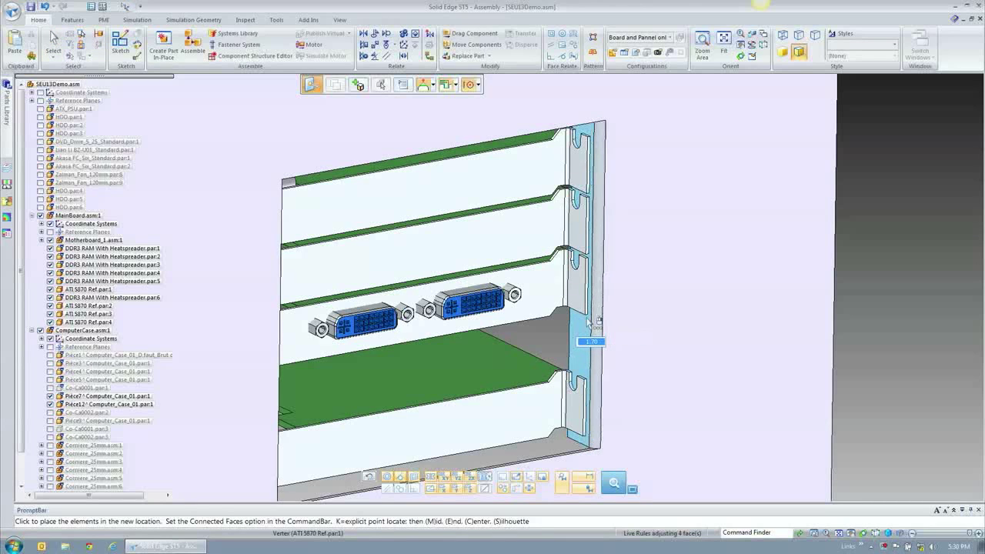
{"action": "left_click", "coordinate": [589, 312]}
{"action": "right_click", "coordinate": [917, 348]}
{"action": "left_click", "coordinate": [891, 296]}
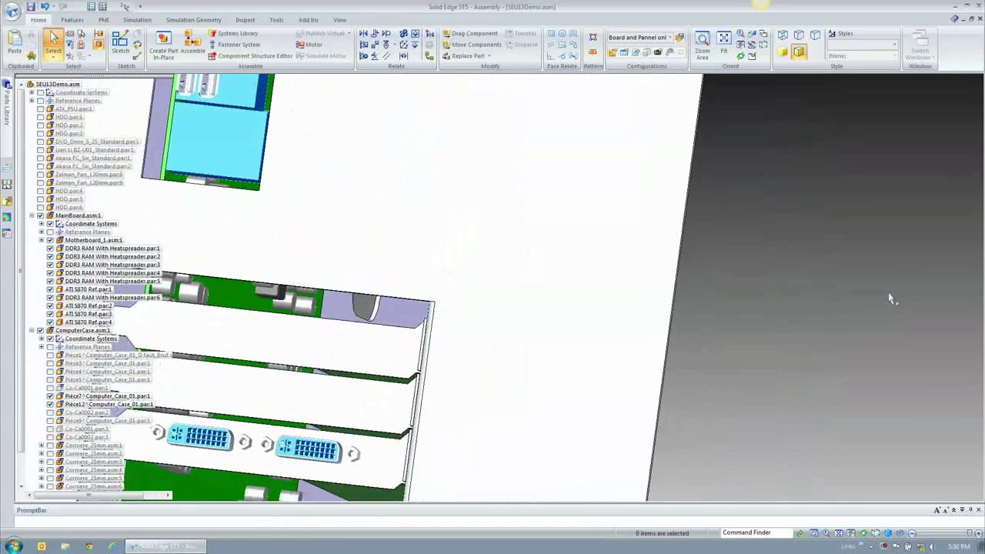
{"action": "middle_click_drag", "start_coordinate": [587, 323], "coordinate": [576, 346]}
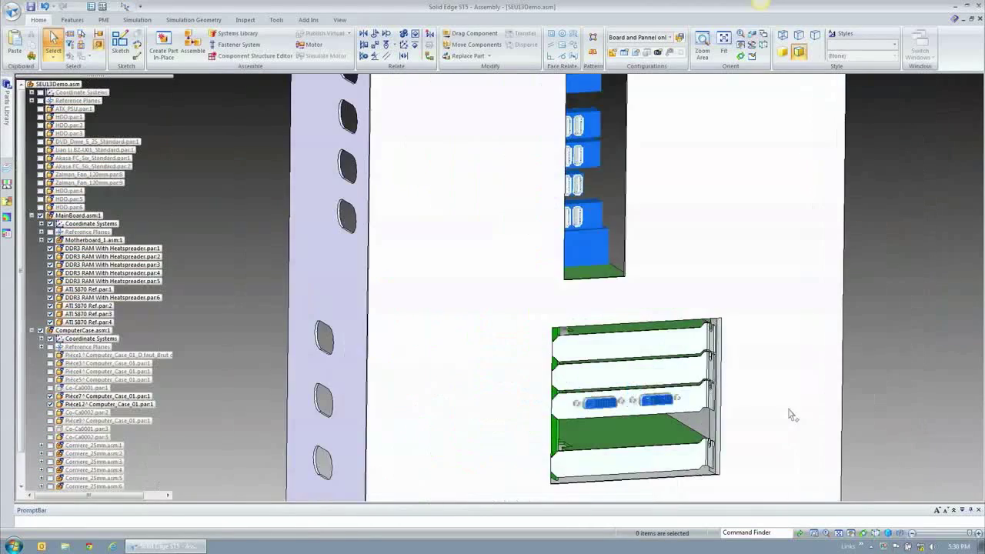
Open the case panel Pièce12^Computer_Case_01.par:1 for editing in place
{"action": "right_click", "coordinate": [901, 390]}
{"action": "left_click", "coordinate": [877, 283]}
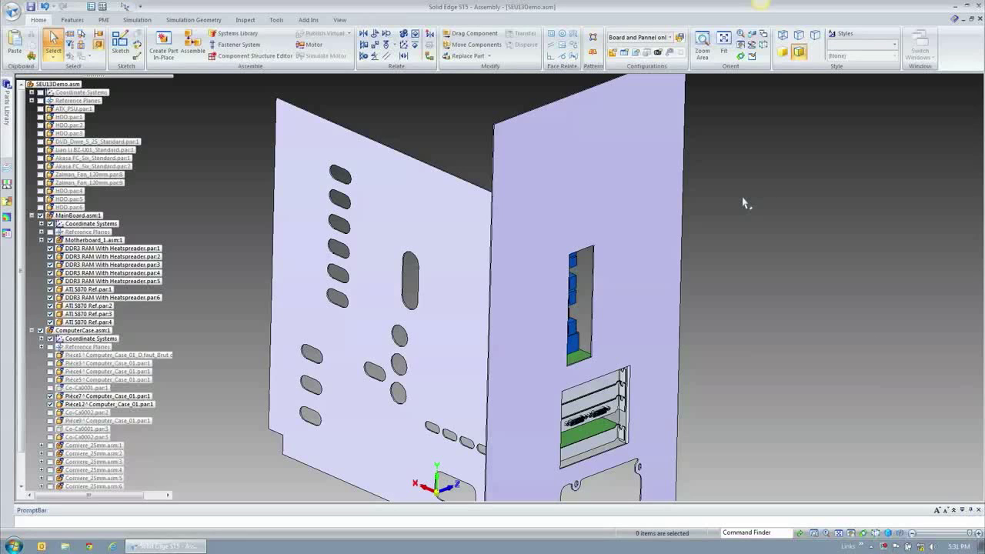
{"action": "right_click", "coordinate": [758, 275]}
{"action": "left_click", "coordinate": [751, 243]}
{"action": "middle_click_drag", "start_coordinate": [752, 242], "coordinate": [393, 128]}
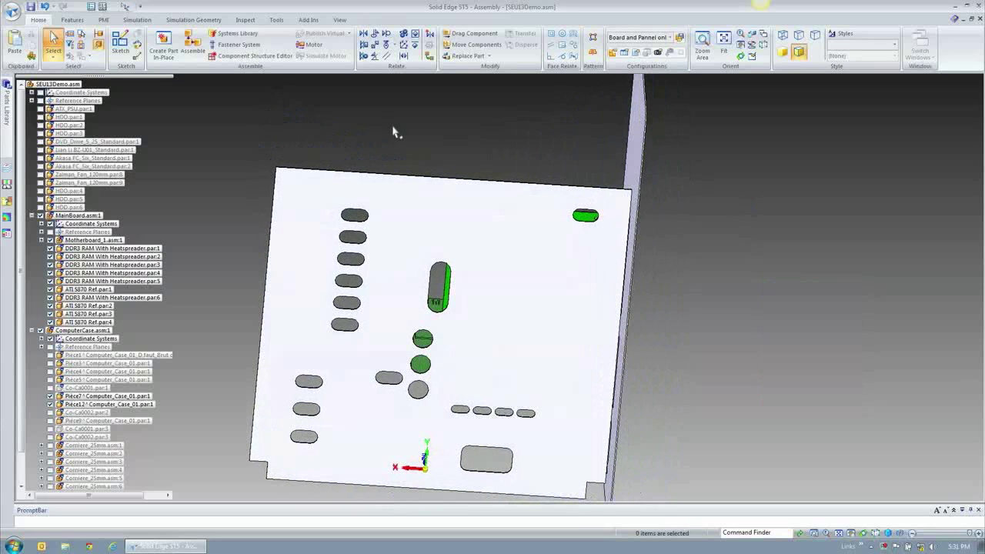
{"action": "left_click", "coordinate": [537, 230]}
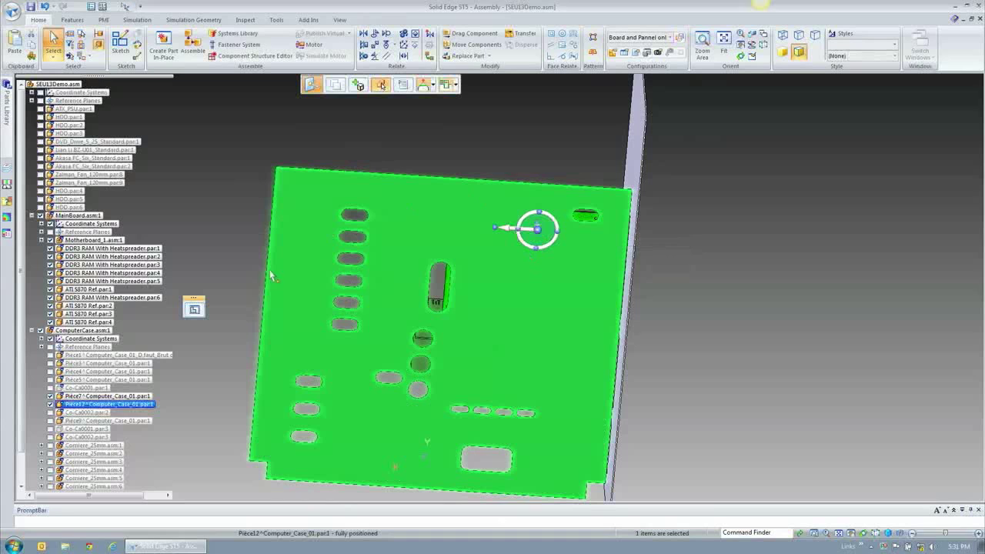
{"action": "left_click", "coordinate": [195, 309]}
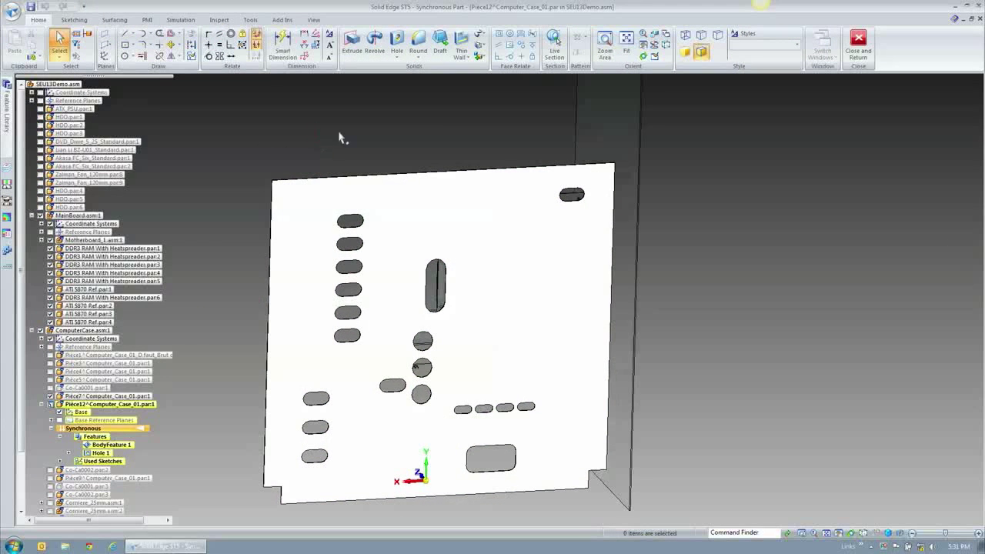
Project the motherboard's broad face with its internal face loops, using Single Face selection, as a sketch on the panel face
{"action": "left_click", "coordinate": [191, 35]}
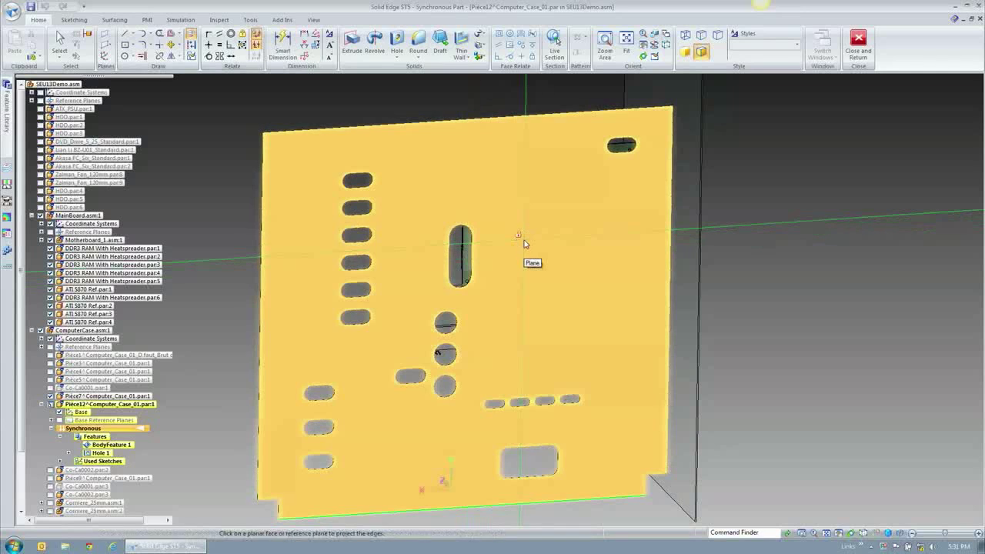
{"action": "left_click", "coordinate": [524, 244]}
{"action": "left_click", "coordinate": [441, 85]}
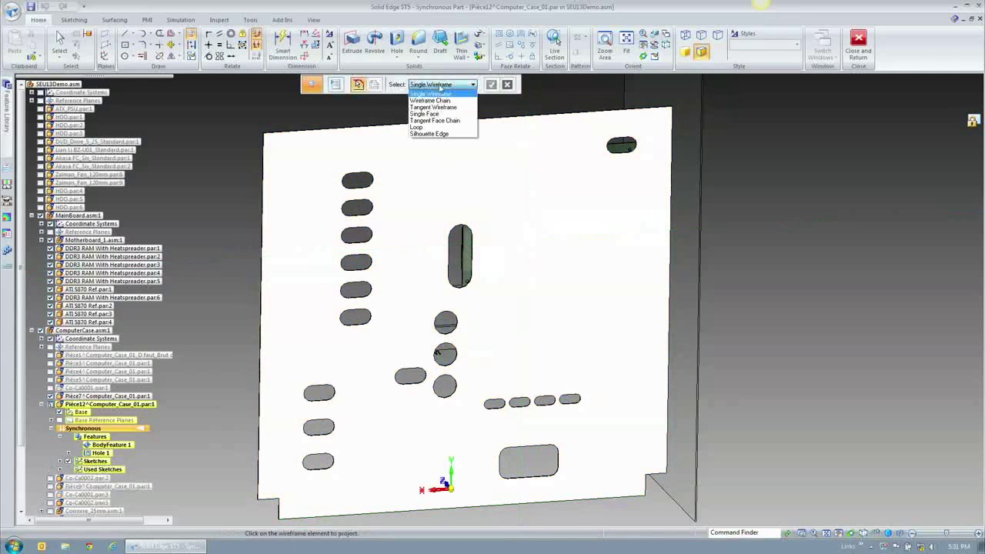
{"action": "left_click", "coordinate": [436, 114]}
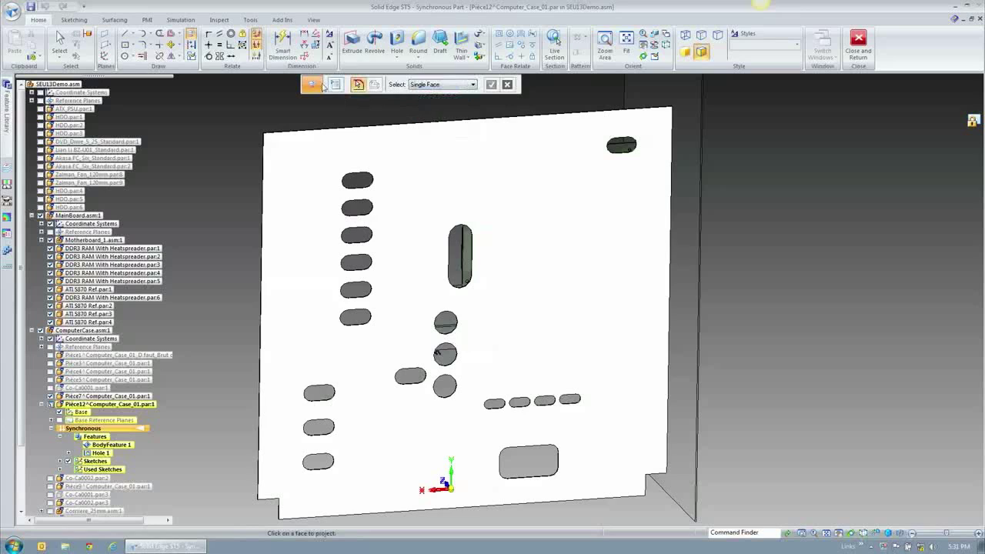
{"action": "left_click", "coordinate": [324, 86]}
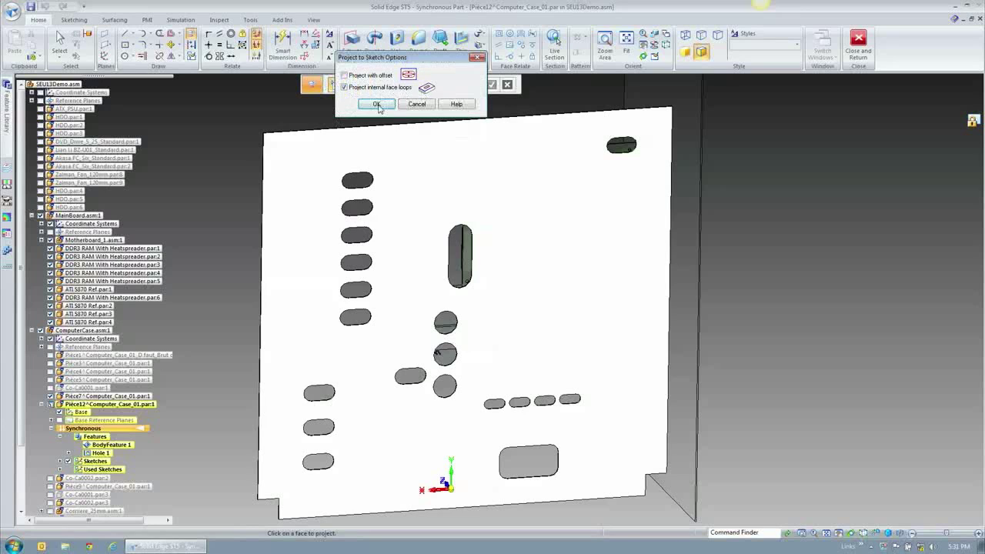
{"action": "left_click", "coordinate": [376, 104]}
{"action": "left_click", "coordinate": [471, 258]}
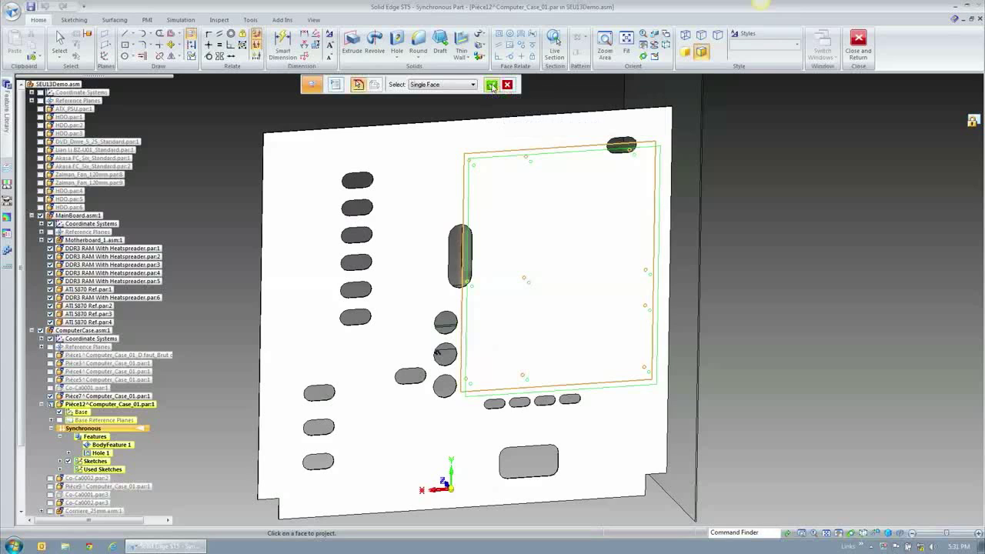
{"action": "left_click", "coordinate": [491, 86]}
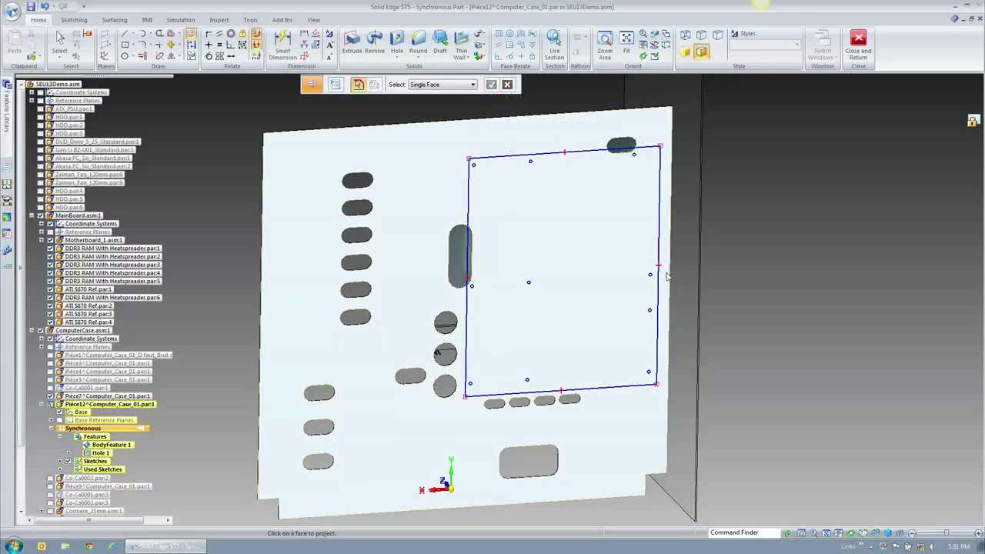
Delete the four outer boundary lines of the projected motherboard sketch, keeping only the mounting-hole circles
{"action": "key", "text": "Escape"}
{"action": "middle_click_drag", "start_coordinate": [781, 323], "coordinate": [624, 422]}
{"action": "left_click", "coordinate": [623, 413]}
{"action": "key", "text": "Delete"}
{"action": "left_click", "coordinate": [469, 338]}
{"action": "key", "text": "Delete"}
{"action": "left_click", "coordinate": [578, 168]}
{"action": "key", "text": "Delete"}
{"action": "left_click", "coordinate": [677, 223]}
{"action": "key", "text": "Delete"}
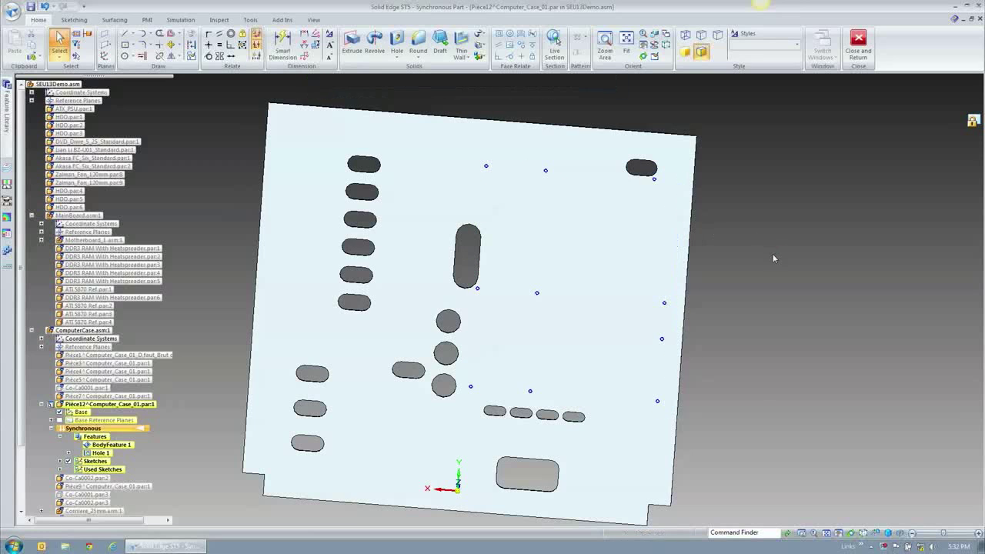
Cut all the projected mounting-hole circles through the panel and return to the assembly
{"action": "key", "text": "ctrl+h"}
{"action": "middle_click_drag", "start_coordinate": [750, 387], "coordinate": [703, 393]}
{"action": "left_click_drag", "start_coordinate": [706, 388], "coordinate": [464, 146]}
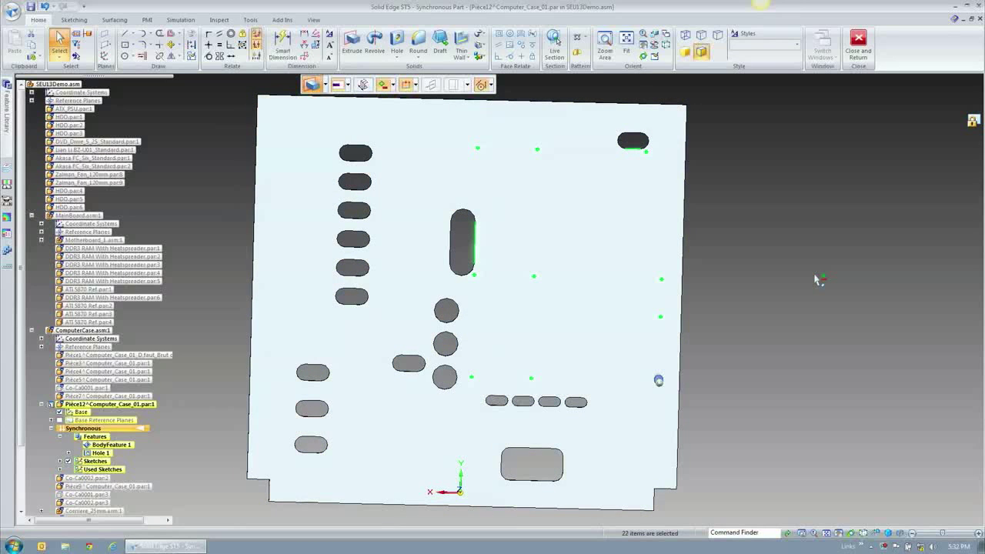
{"action": "middle_click_drag", "start_coordinate": [812, 270], "coordinate": [738, 302]}
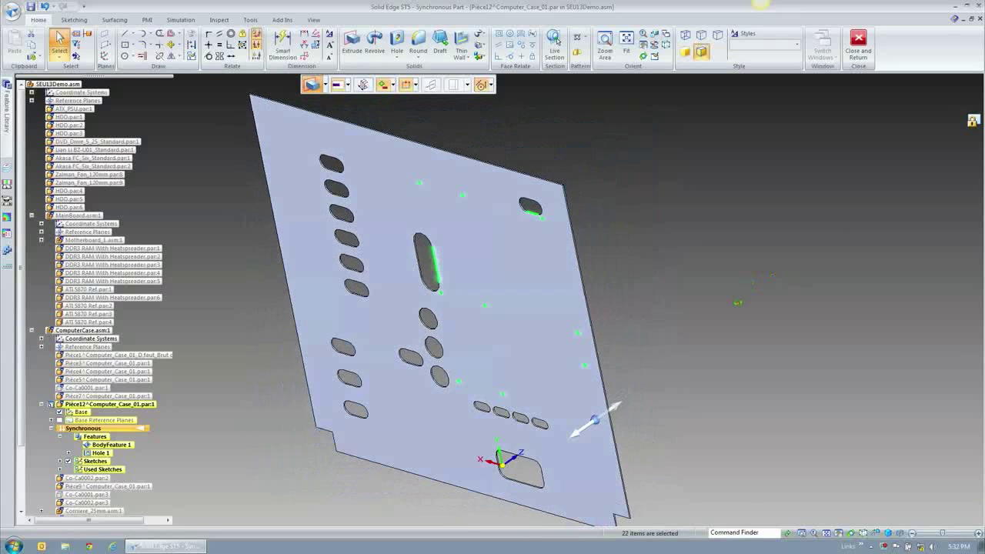
{"action": "left_click", "coordinate": [392, 86]}
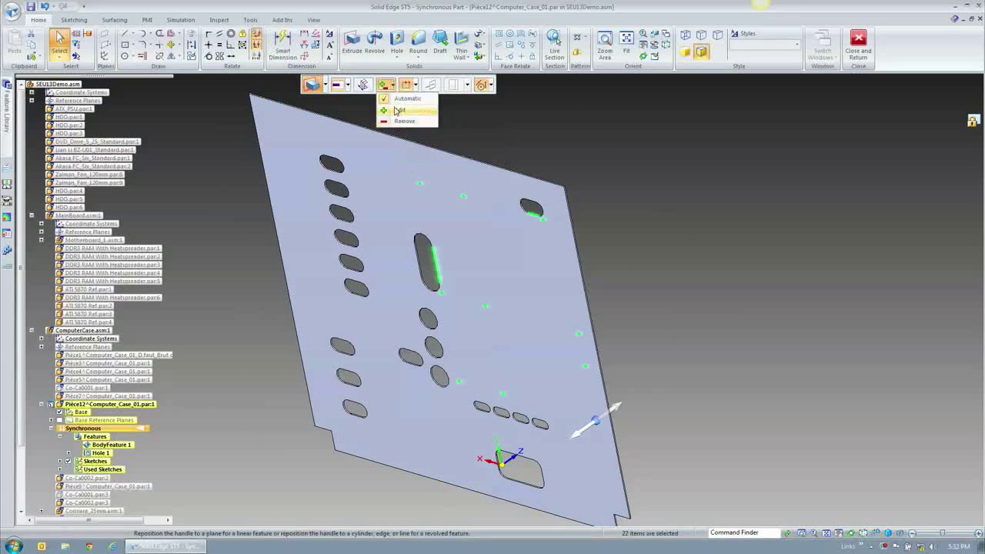
{"action": "left_click", "coordinate": [619, 412]}
{"action": "left_click", "coordinate": [631, 401]}
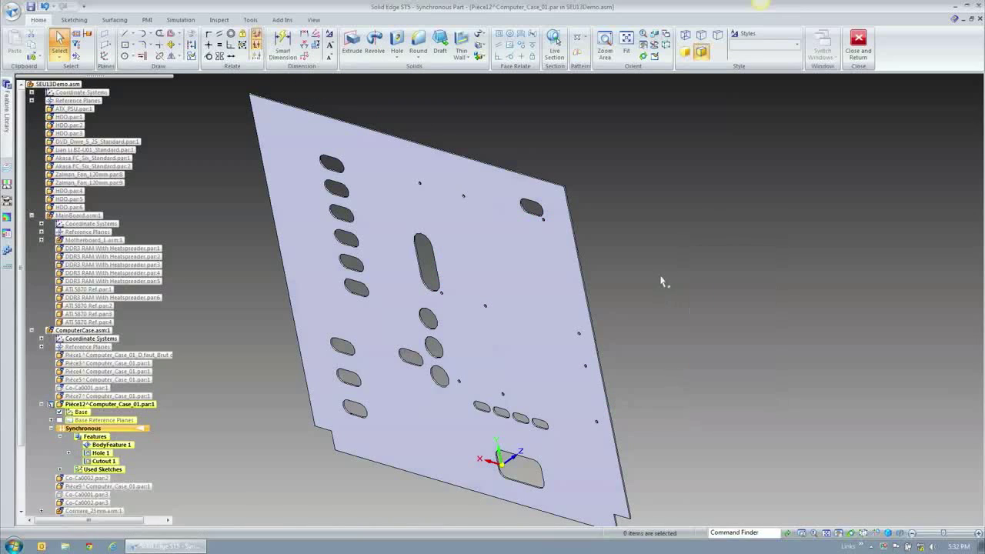
{"action": "left_click", "coordinate": [858, 46]}
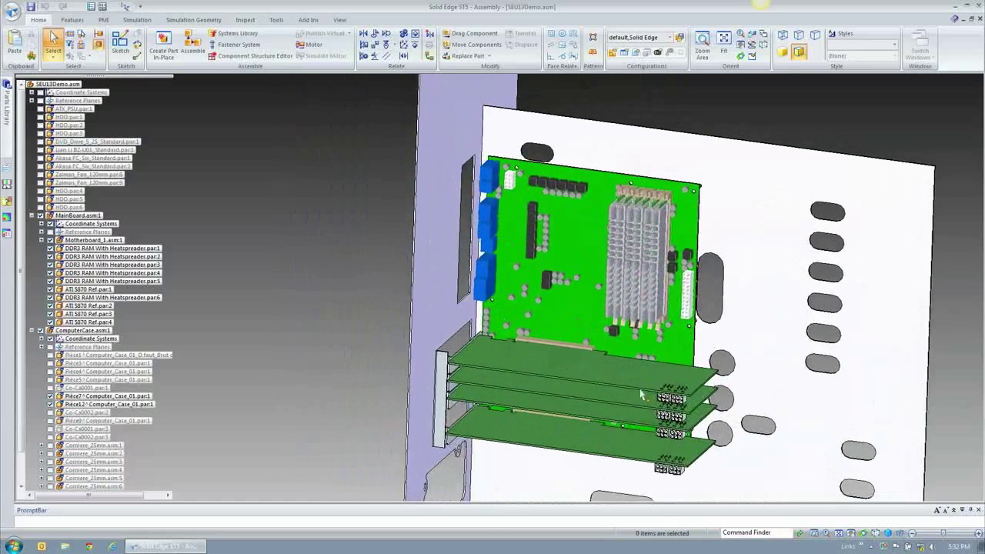
Try moving Motherboard_ATX_V2.2.par:1 slightly downward along the case panel with subassembly component movement enabled, and undo the move
{"action": "left_click", "coordinate": [524, 351]}
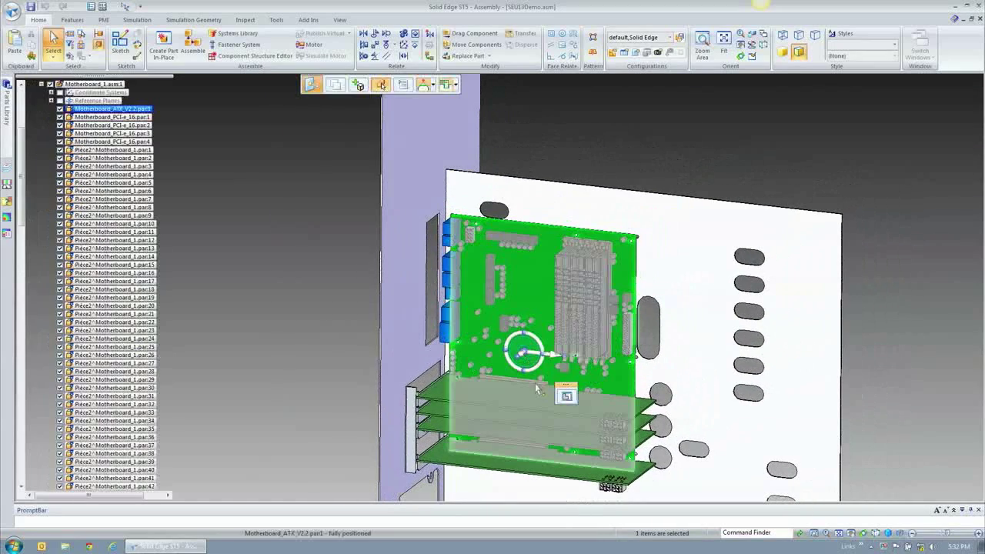
{"action": "left_click", "coordinate": [524, 333]}
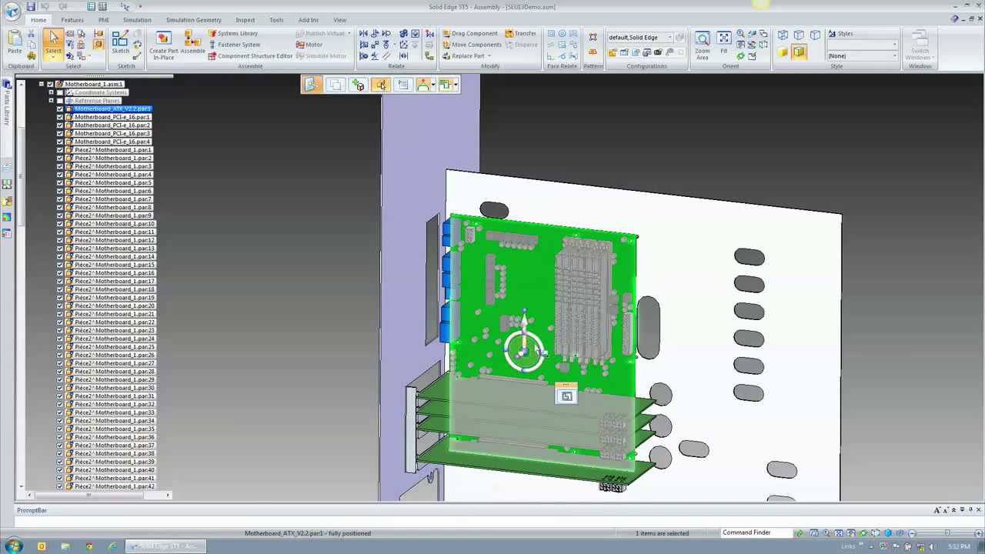
{"action": "left_click", "coordinate": [523, 353]}
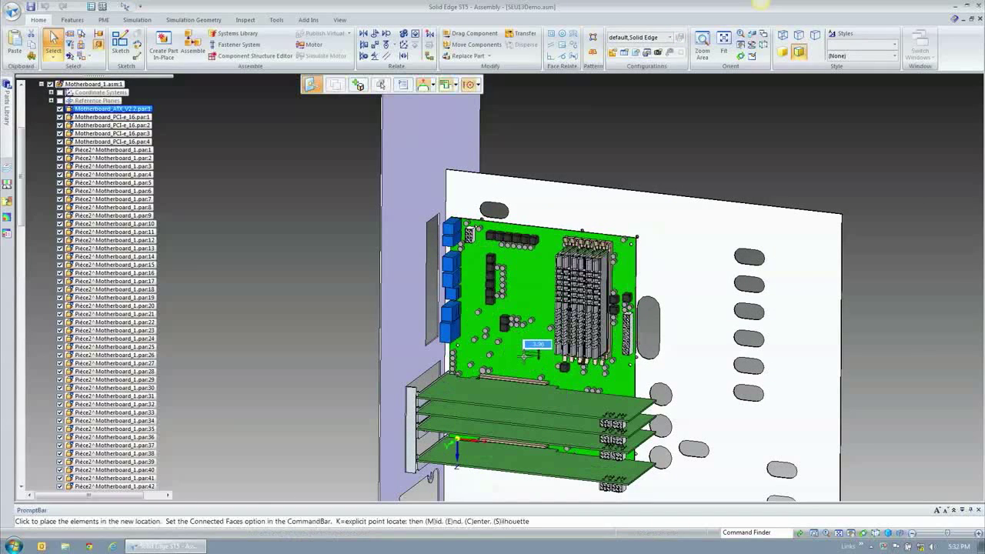
{"action": "left_click", "coordinate": [523, 360]}
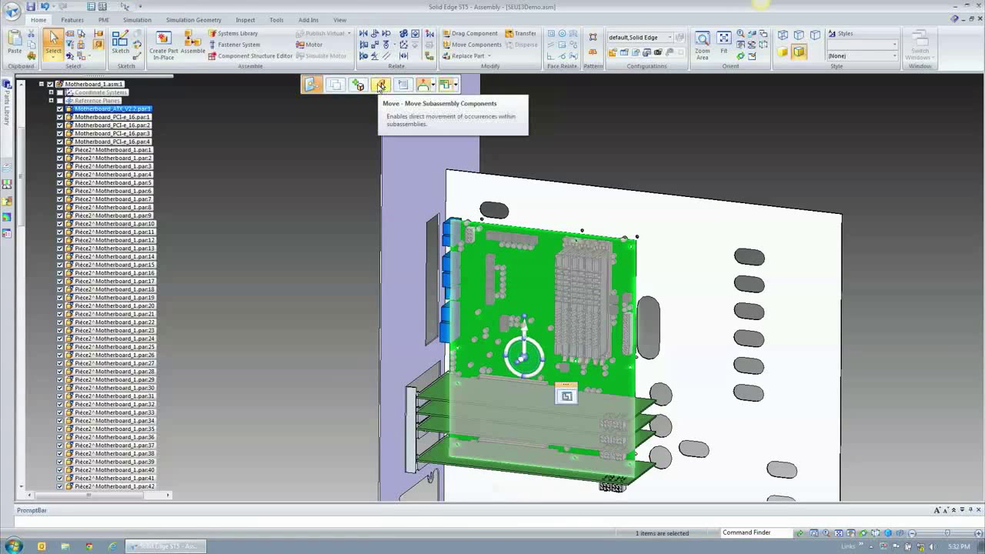
{"action": "left_click", "coordinate": [380, 85]}
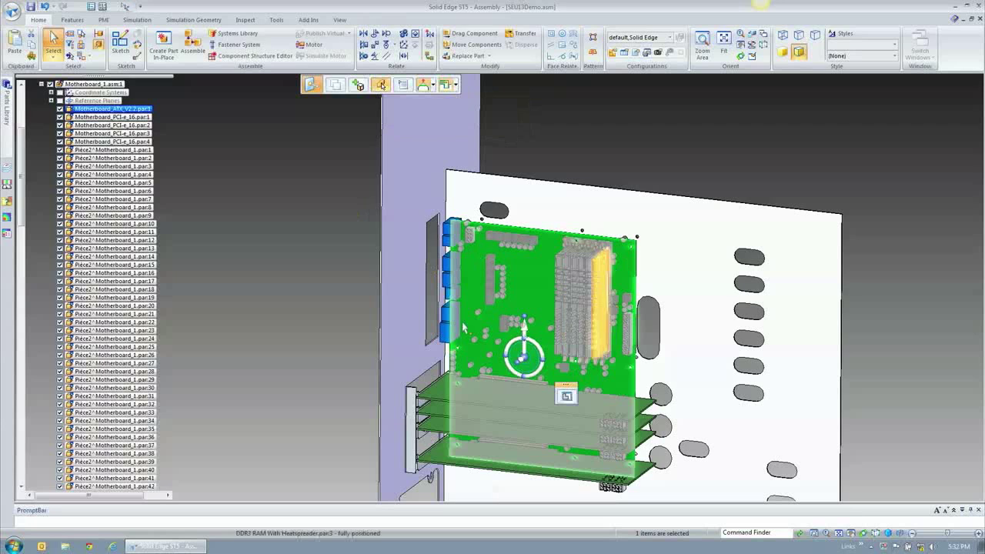
{"action": "left_click", "coordinate": [298, 229]}
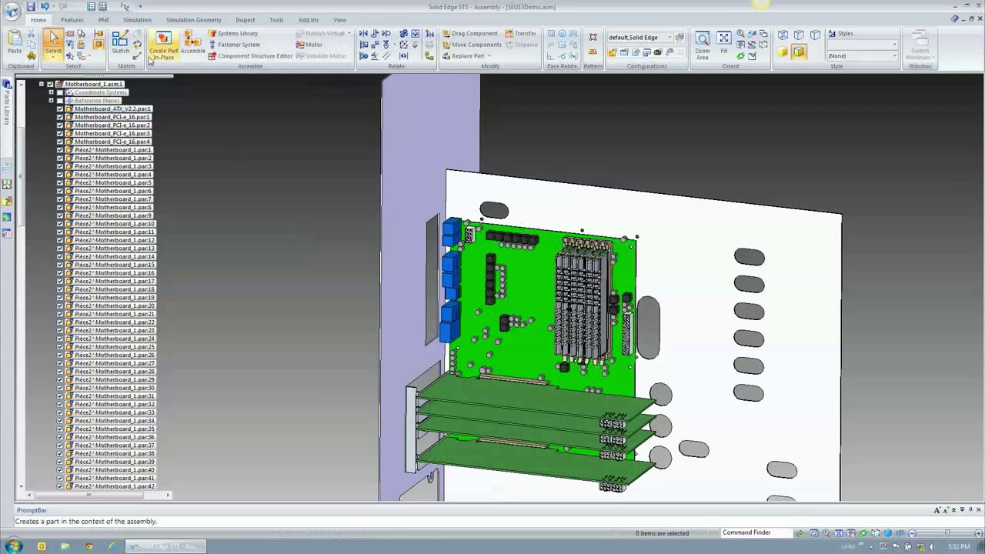
{"action": "left_click", "coordinate": [46, 7]}
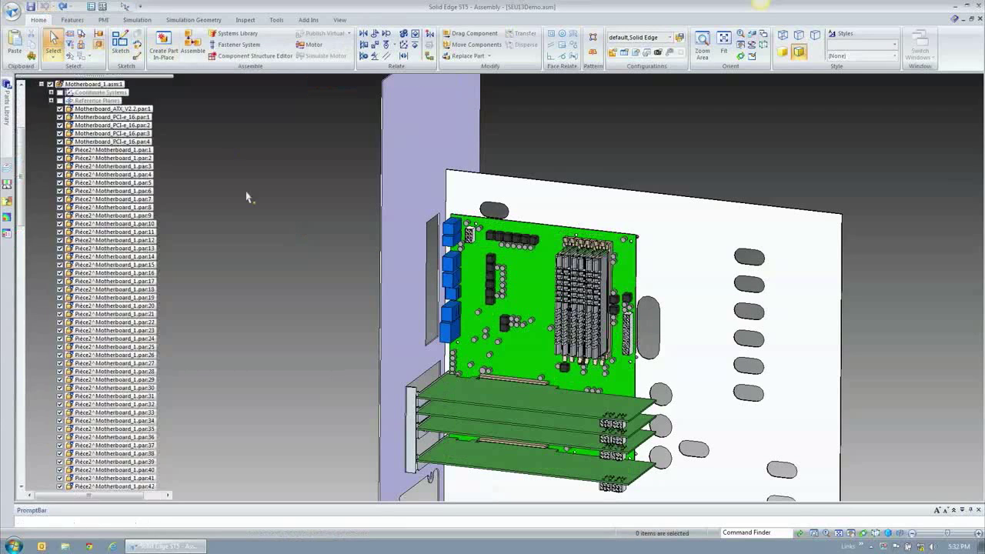
Try moving the motherboard downward together with its whole subassembly by turning off subassembly component movement, and undo the move
{"action": "left_click", "coordinate": [500, 254]}
{"action": "left_click", "coordinate": [381, 86]}
{"action": "left_click", "coordinate": [541, 272]}
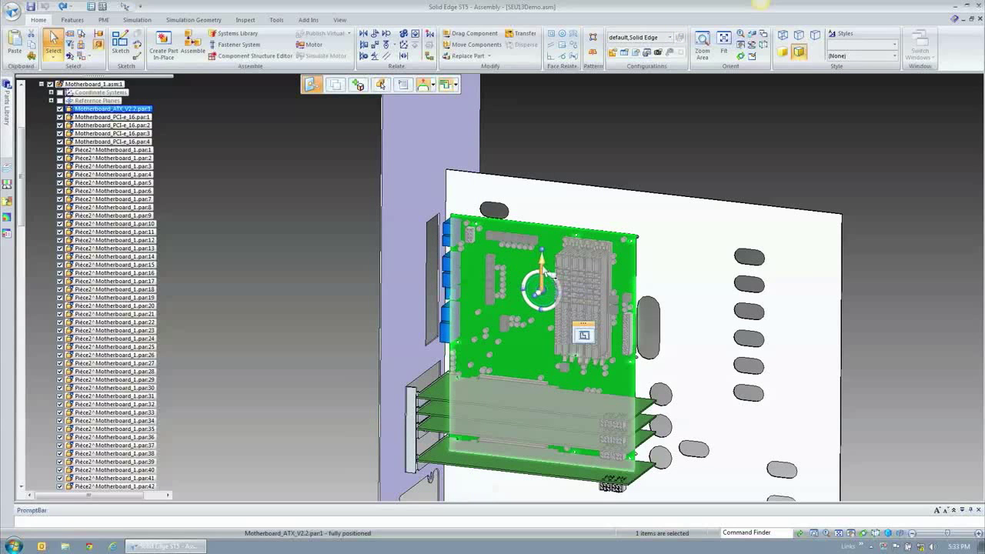
{"action": "left_click", "coordinate": [544, 291]}
{"action": "left_click", "coordinate": [543, 304]}
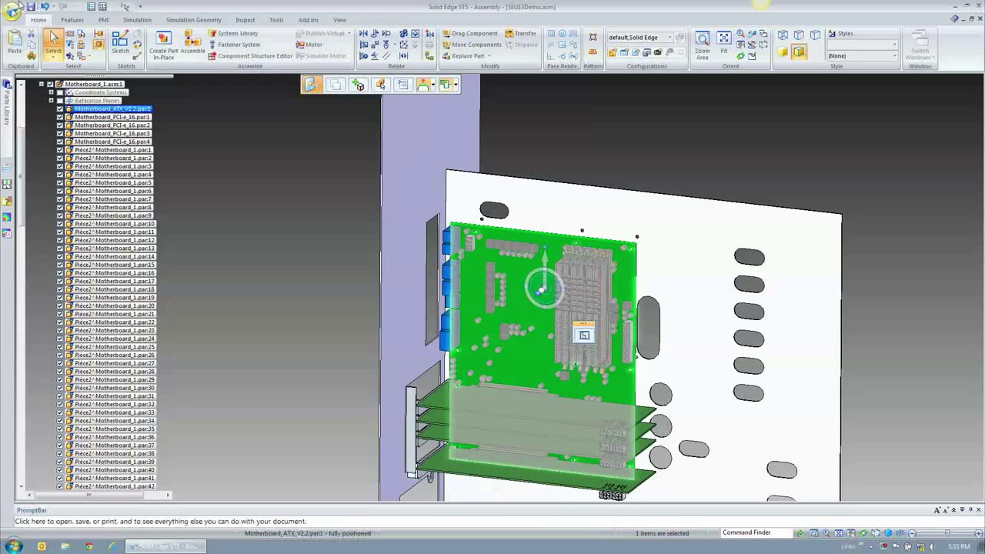
{"action": "left_click", "coordinate": [45, 7]}
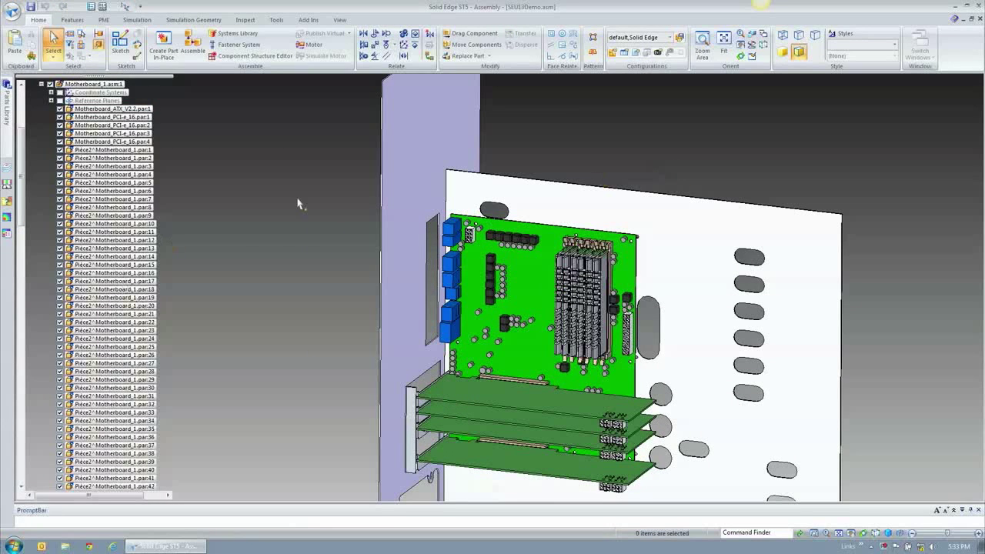
Create concentric inter-part relationships driving Pièce12^Computer_Case_01.par:1 from Motherboard_ATX_V2.2.par:1, excluding coplanar and equal radius, and save them
{"action": "left_click", "coordinate": [429, 57]}
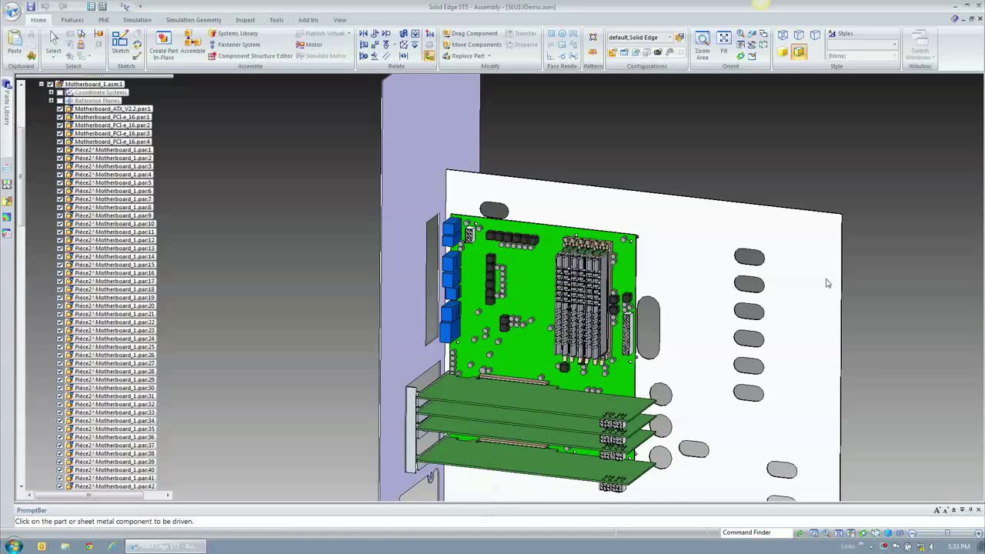
{"action": "left_click", "coordinate": [716, 250]}
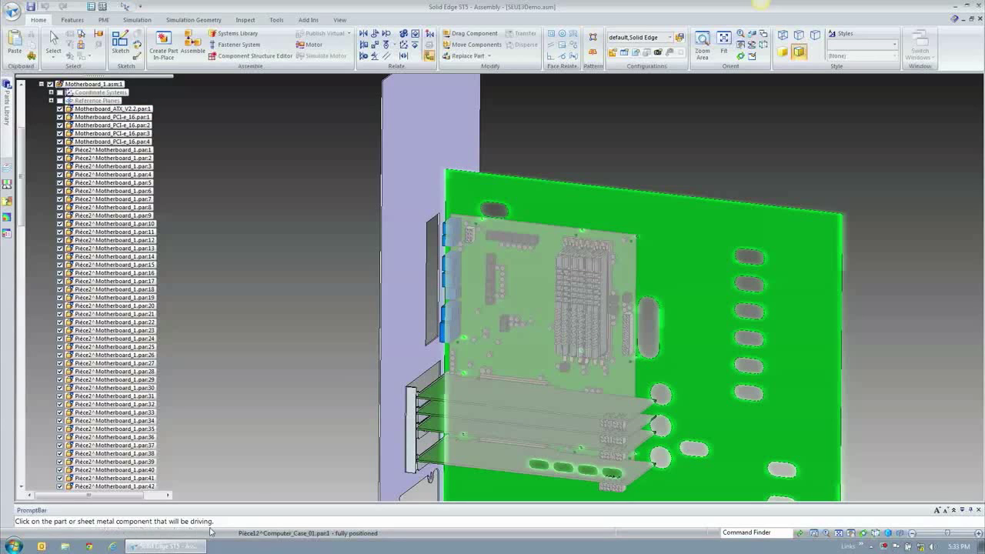
{"action": "left_click", "coordinate": [543, 256]}
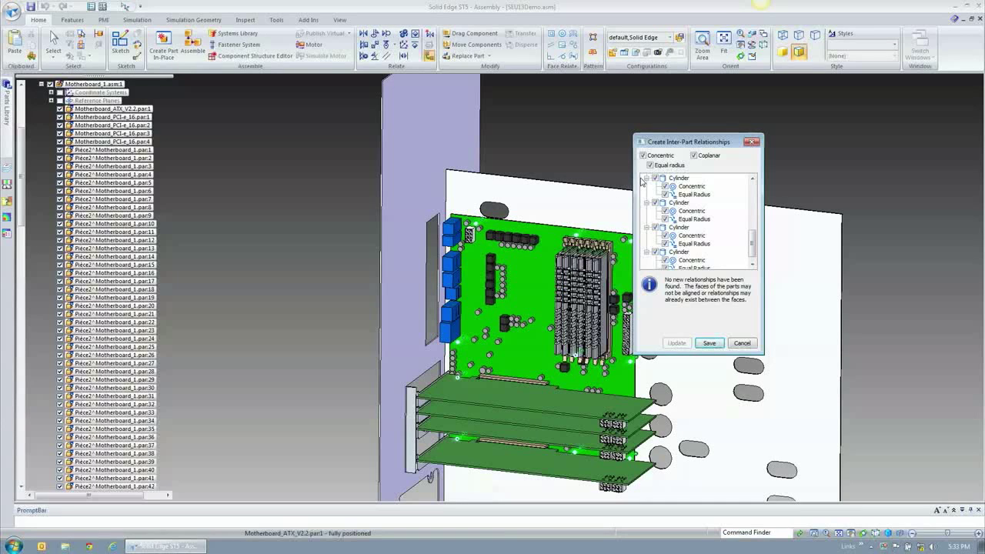
{"action": "left_click", "coordinate": [692, 156]}
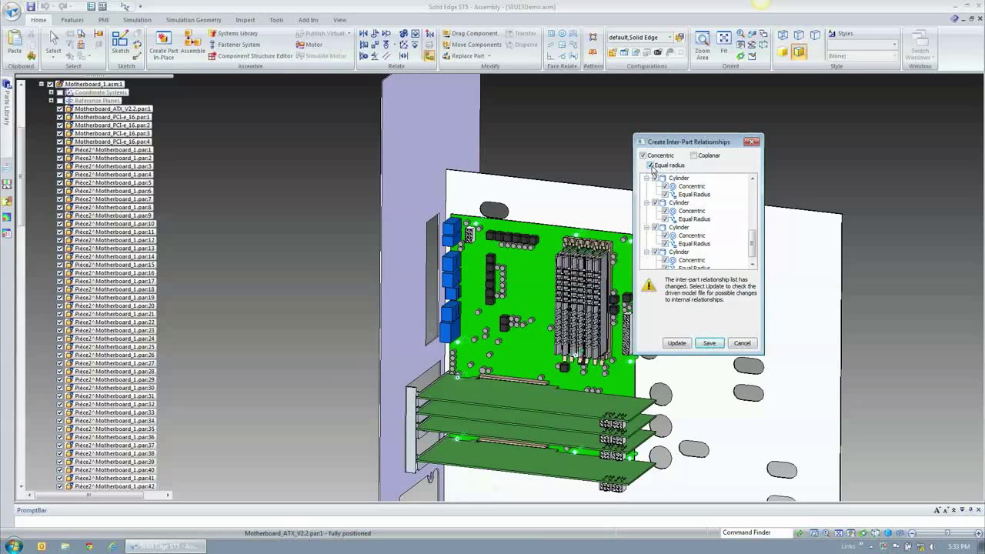
{"action": "left_click", "coordinate": [651, 165]}
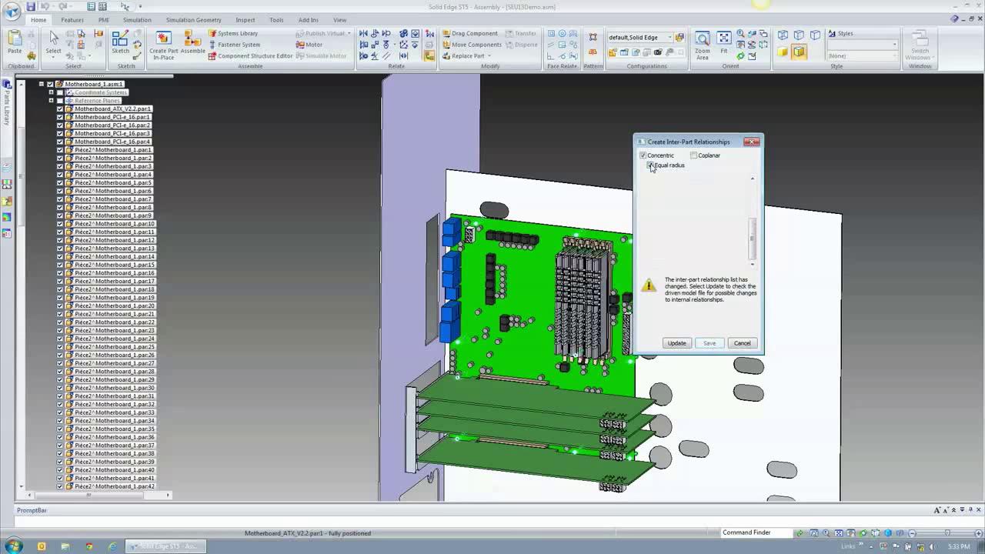
{"action": "left_click", "coordinate": [676, 343]}
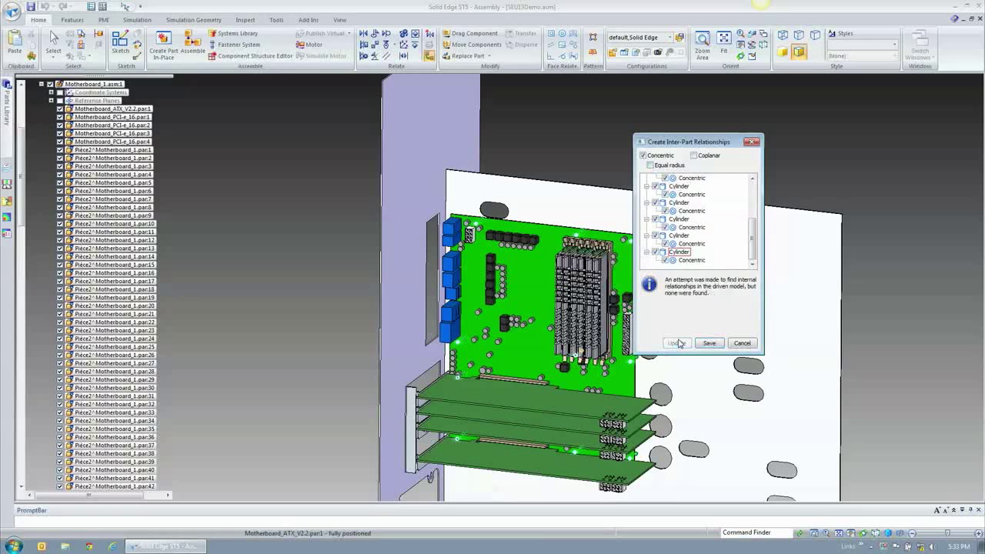
{"action": "left_click", "coordinate": [709, 343]}
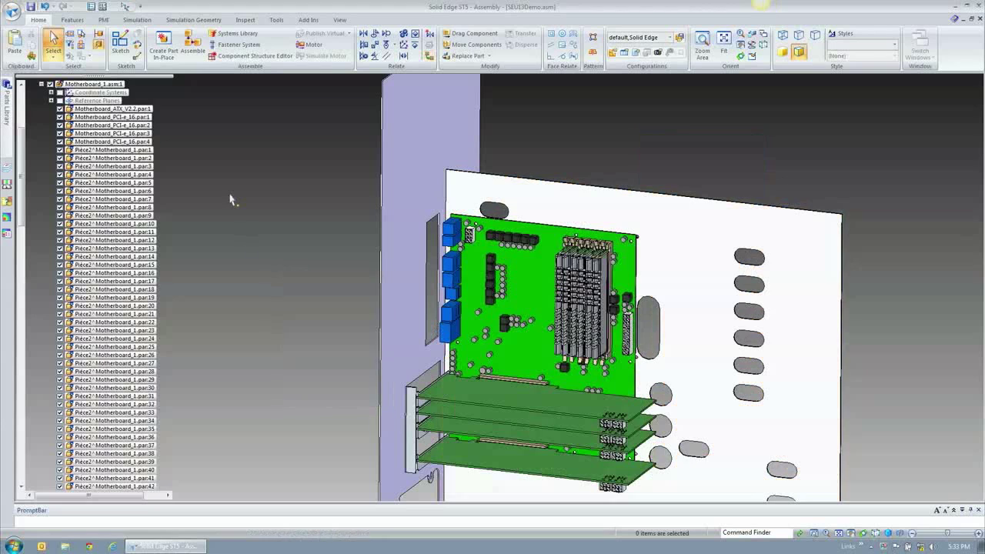
Collapse the Motherboard_1.asm:1 component list and select the Pièce12^Computer_Case_01.par:1 panel to inspect its driving relationship
{"action": "left_click", "coordinate": [41, 83]}
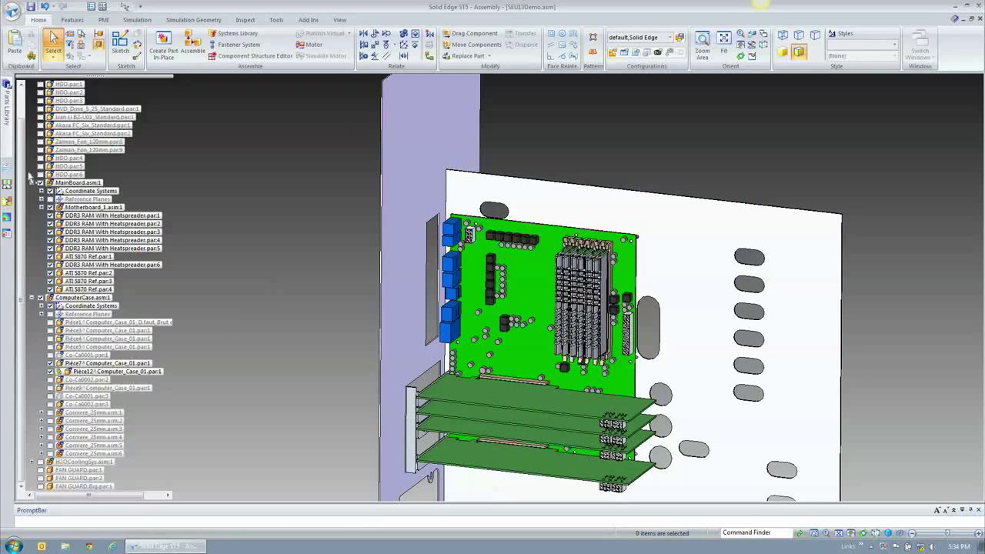
{"action": "left_click", "coordinate": [697, 266]}
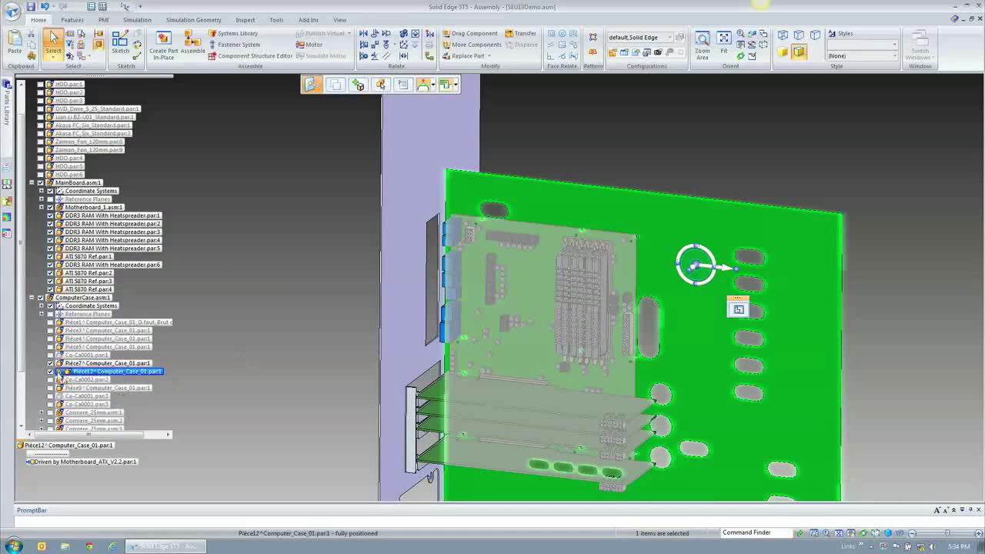
Open the Pièce12^Computer_Case_01.par:1 panel for in-place editing and select Inter-Part Copy 1 to inspect the copied hole geometry
{"action": "left_click", "coordinate": [290, 343]}
{"action": "scroll", "coordinate": [586, 301], "scroll_direction": "down", "scroll_amount": 2}
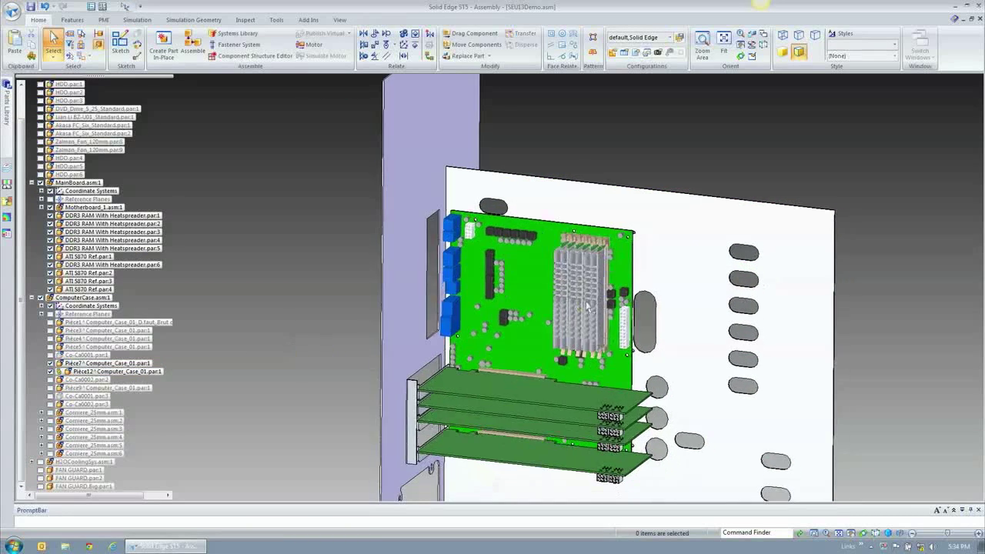
{"action": "left_click", "coordinate": [672, 304]}
{"action": "left_click", "coordinate": [714, 344]}
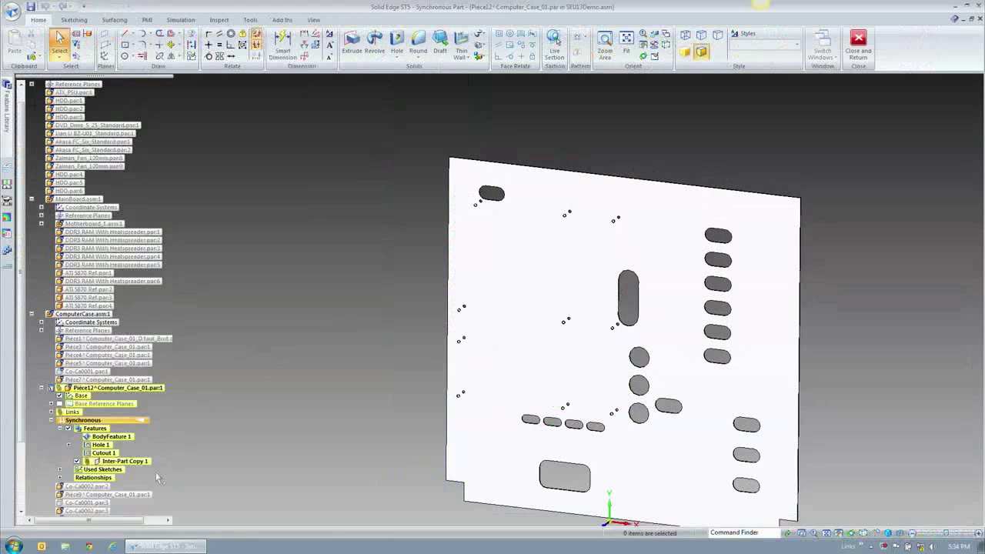
{"action": "left_click", "coordinate": [133, 465]}
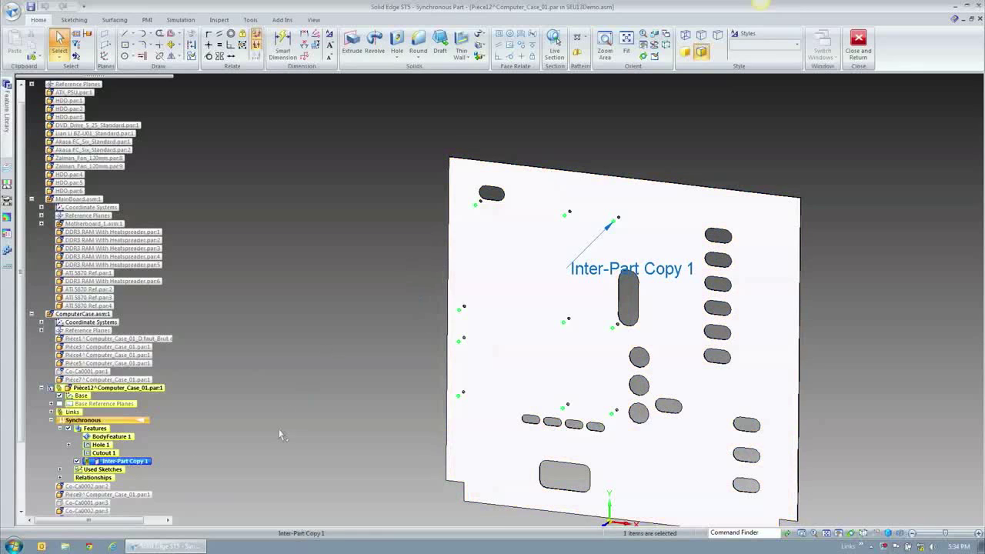
Inspect the concentric relationships in Group 7 of the panel, highlighting Concentric 69, and return to the assembly
{"action": "left_click", "coordinate": [60, 478]}
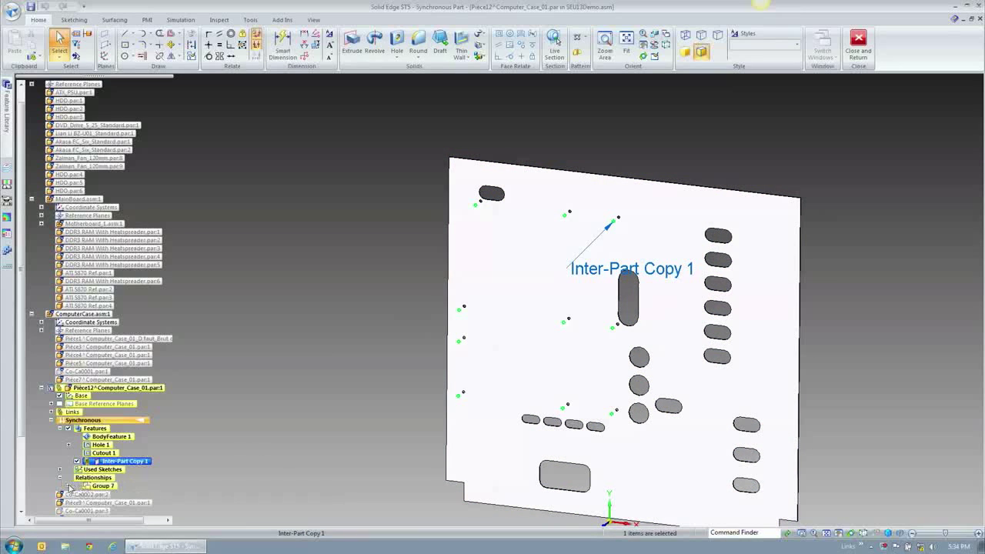
{"action": "left_click", "coordinate": [69, 486]}
{"action": "left_click", "coordinate": [119, 442]}
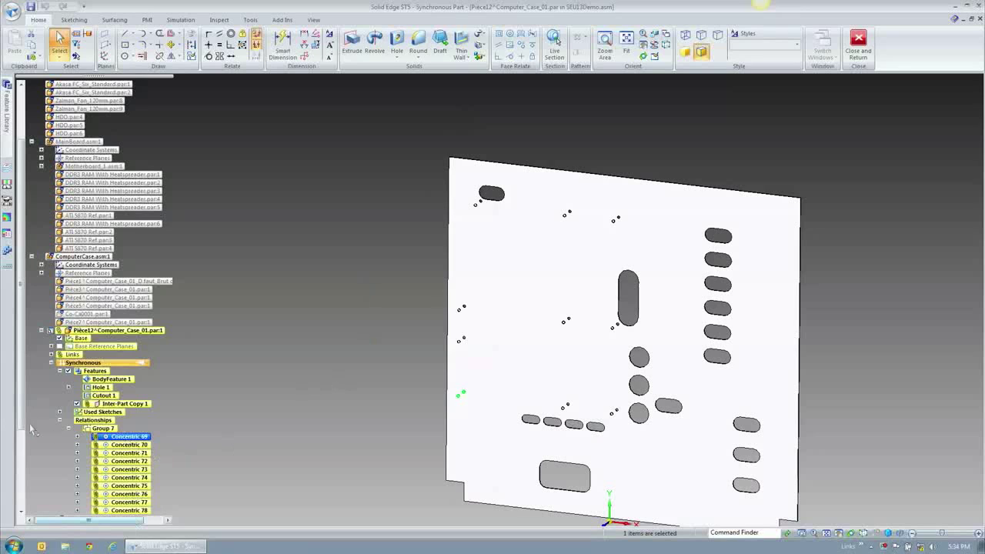
{"action": "left_click", "coordinate": [60, 420]}
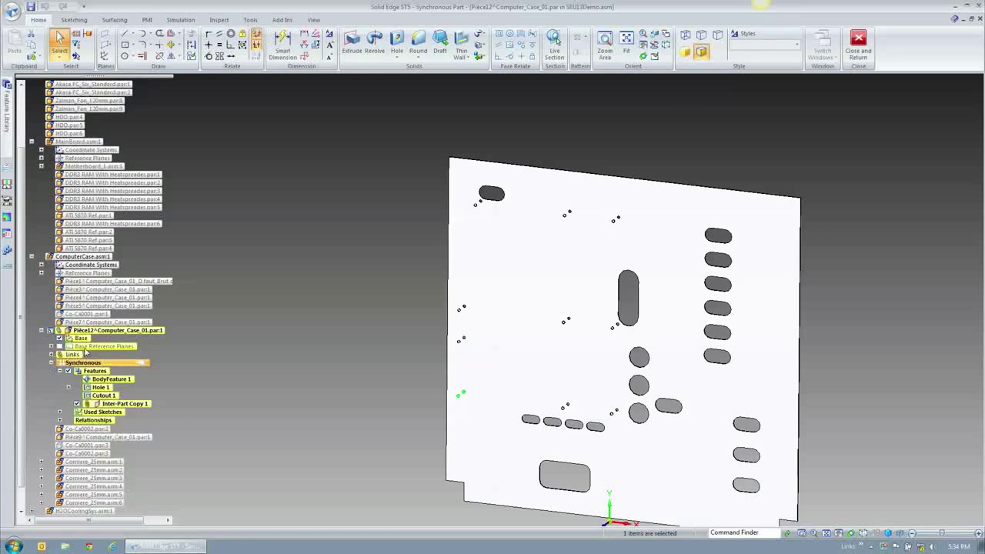
{"action": "left_click", "coordinate": [874, 51]}
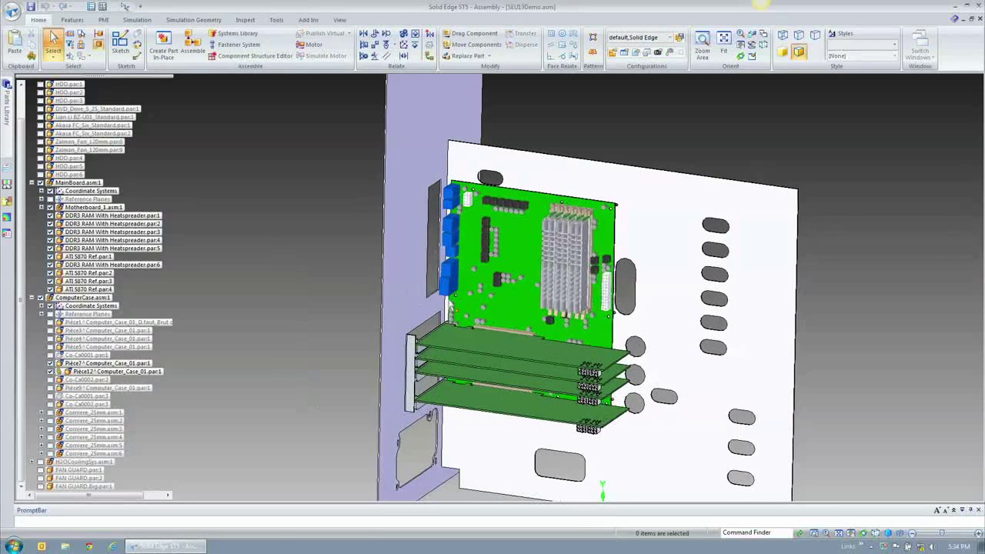
Move Motherboard_ATX_V2.2.par:1 with its connected components a short distance downward along the case panel
{"action": "left_click", "coordinate": [508, 284]}
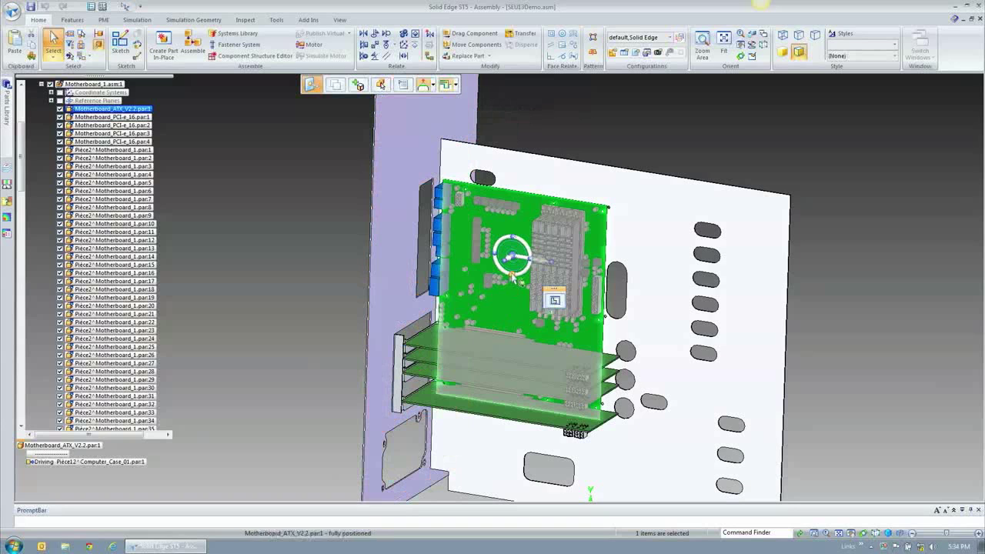
{"action": "left_click", "coordinate": [513, 291]}
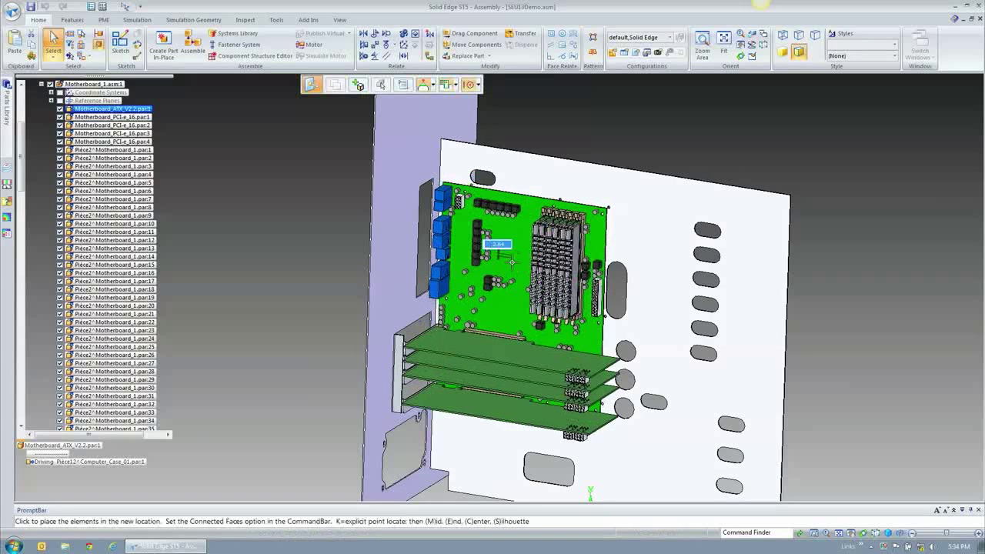
{"action": "left_click", "coordinate": [512, 263]}
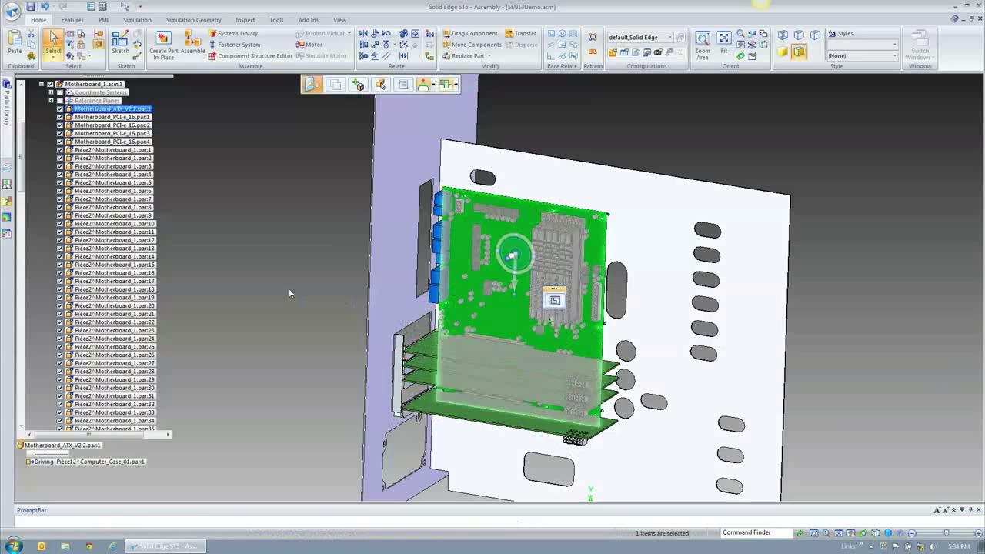
{"action": "left_click", "coordinate": [263, 227]}
{"action": "middle_click_drag", "start_coordinate": [881, 378], "coordinate": [714, 376]}
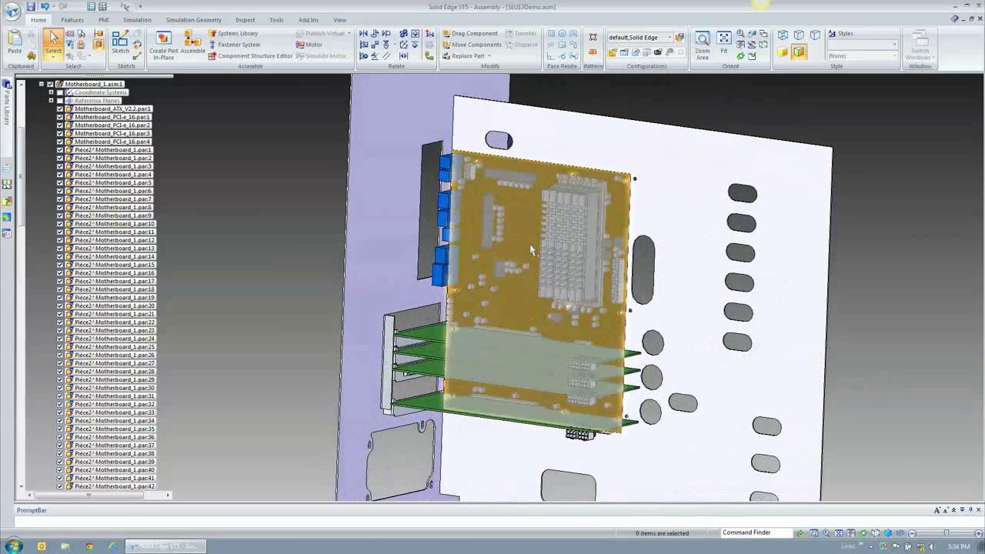
{"action": "left_click", "coordinate": [531, 241]}
{"action": "left_click", "coordinate": [540, 236]}
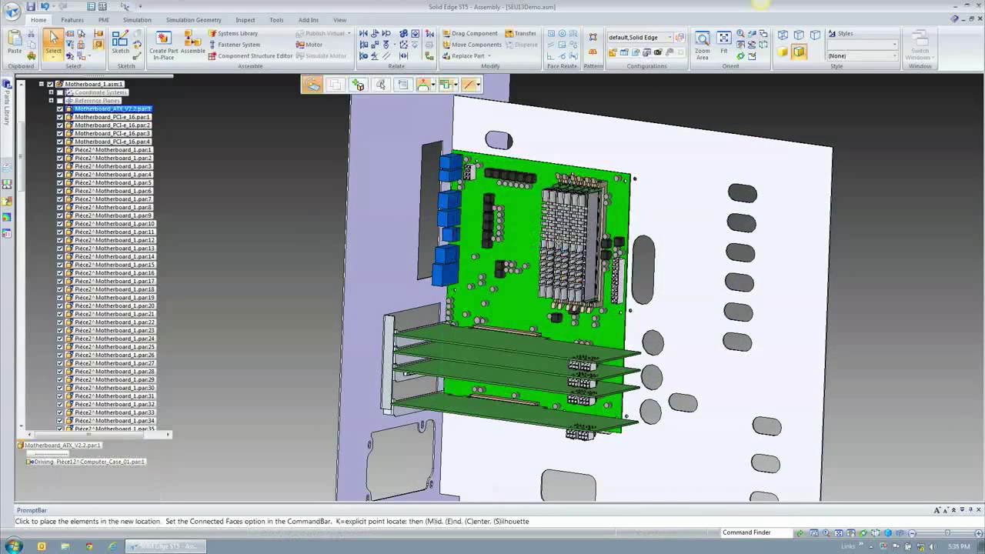
{"action": "key", "text": "Escape"}
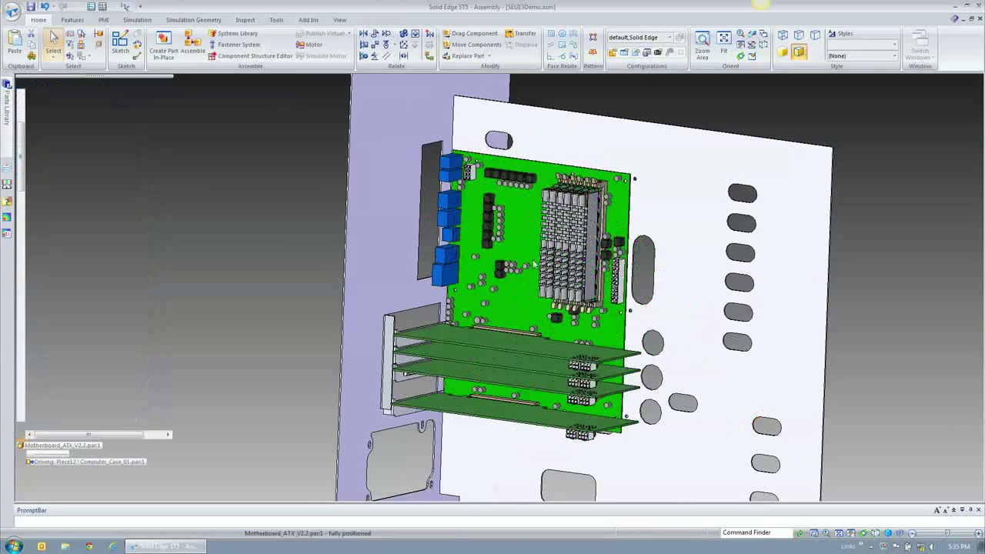
Move Motherboard_ATX_V2.2.par:1 with its connected components upward along the case panel by about 7.28
{"action": "left_click", "coordinate": [534, 240]}
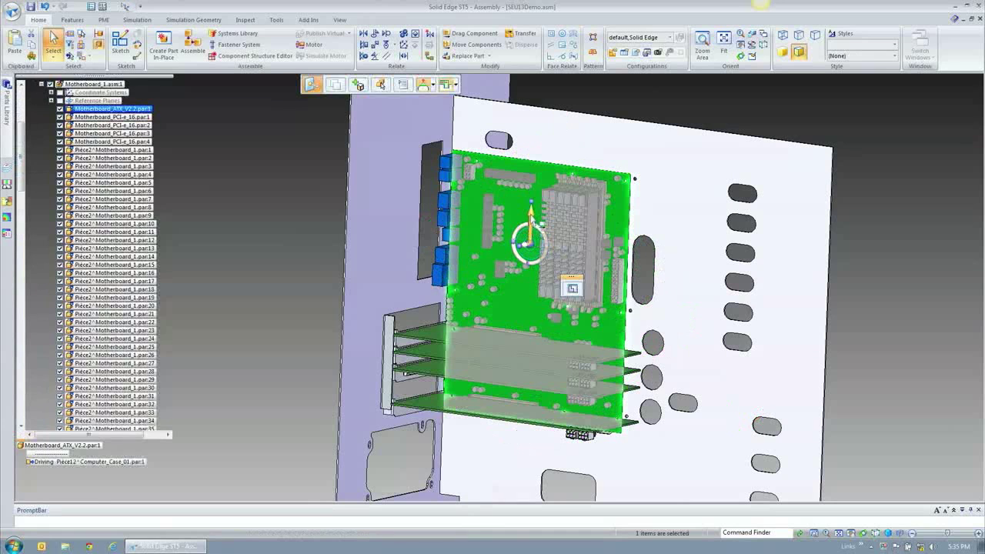
{"action": "left_click", "coordinate": [530, 229]}
{"action": "left_click", "coordinate": [524, 243]}
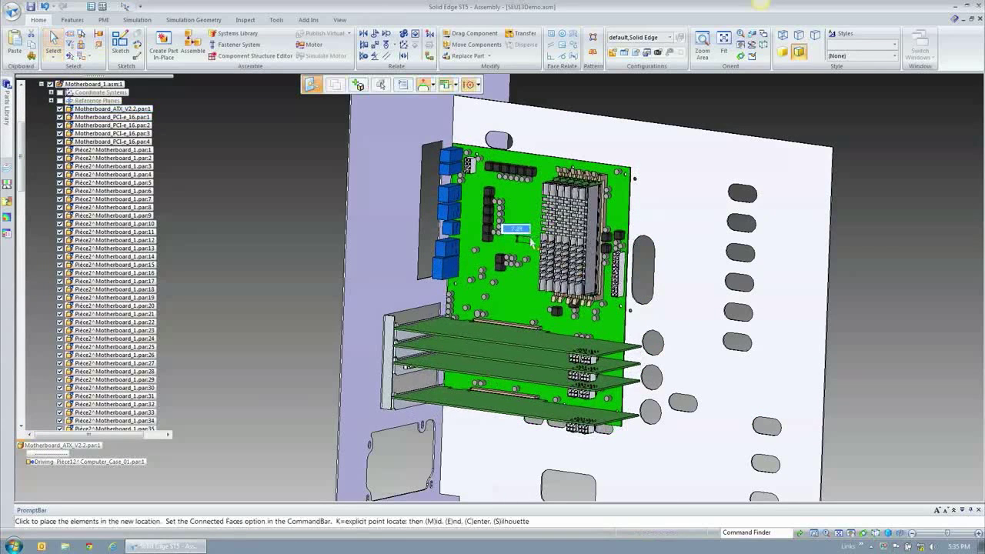
{"action": "left_click", "coordinate": [313, 282]}
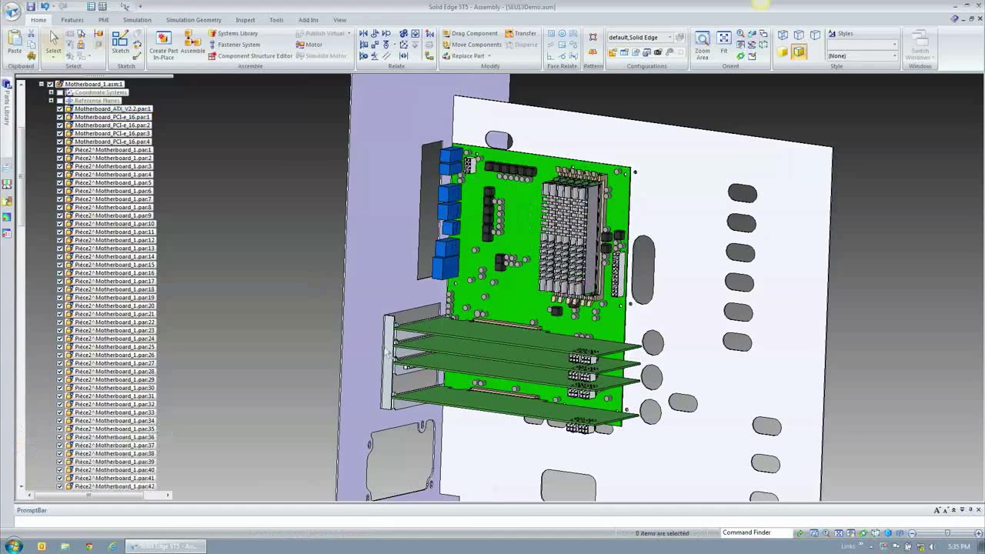
{"action": "right_click", "coordinate": [304, 351]}
{"action": "left_click", "coordinate": [289, 317]}
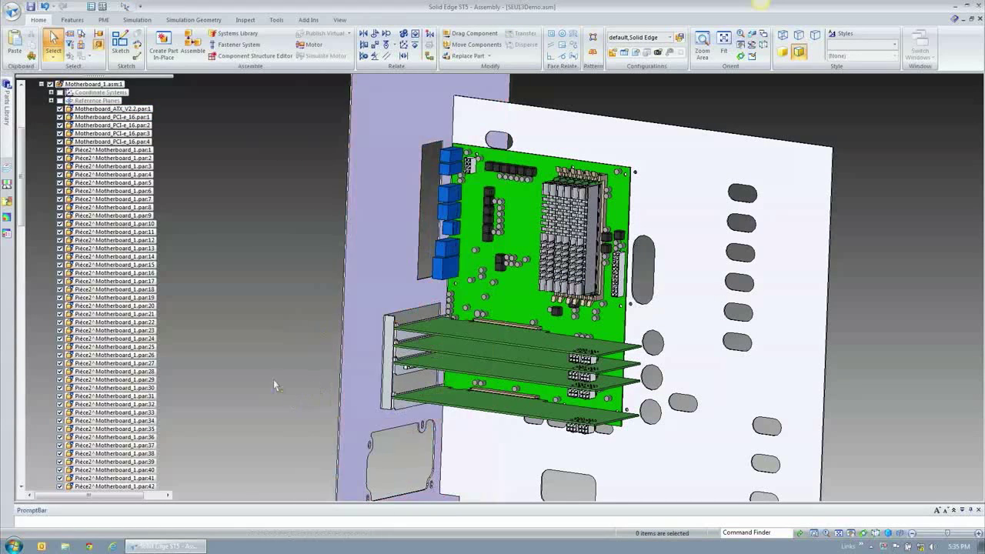
Open the Pièce7^Computer_Case_01.par:1 rear sheet metal panel, with the card slot opening, for in-place editing
{"action": "middle_click_drag", "start_coordinate": [271, 373], "coordinate": [667, 423]}
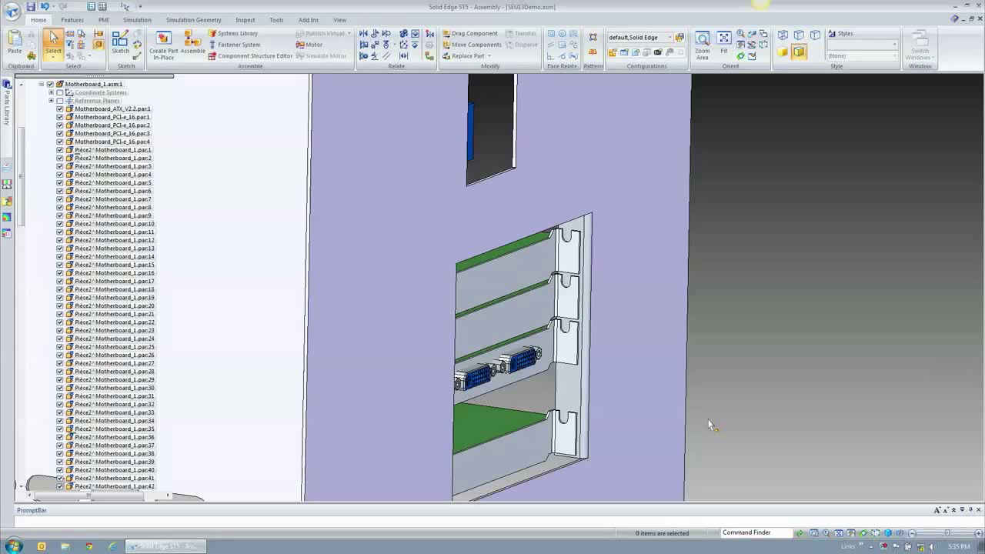
{"action": "left_click", "coordinate": [627, 370]}
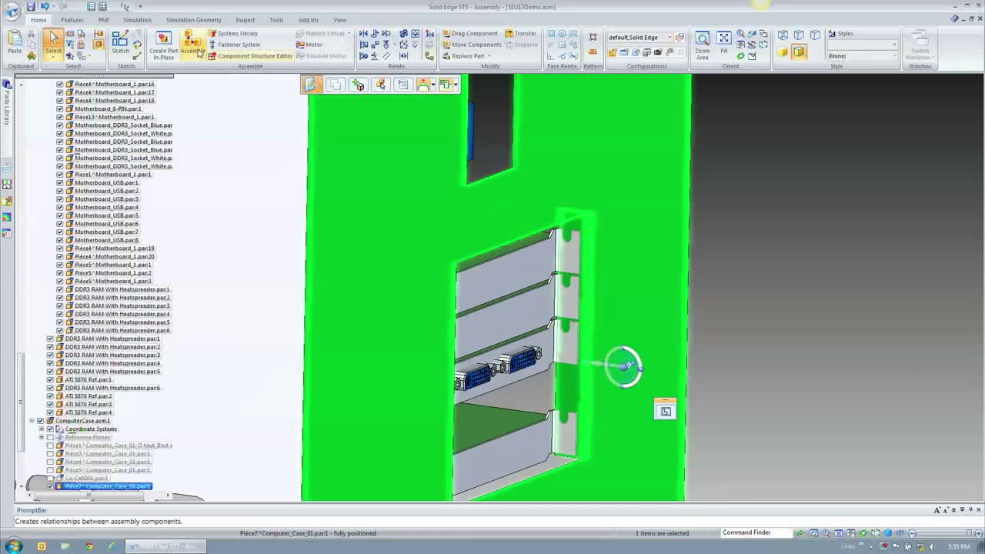
{"action": "left_click", "coordinate": [665, 412]}
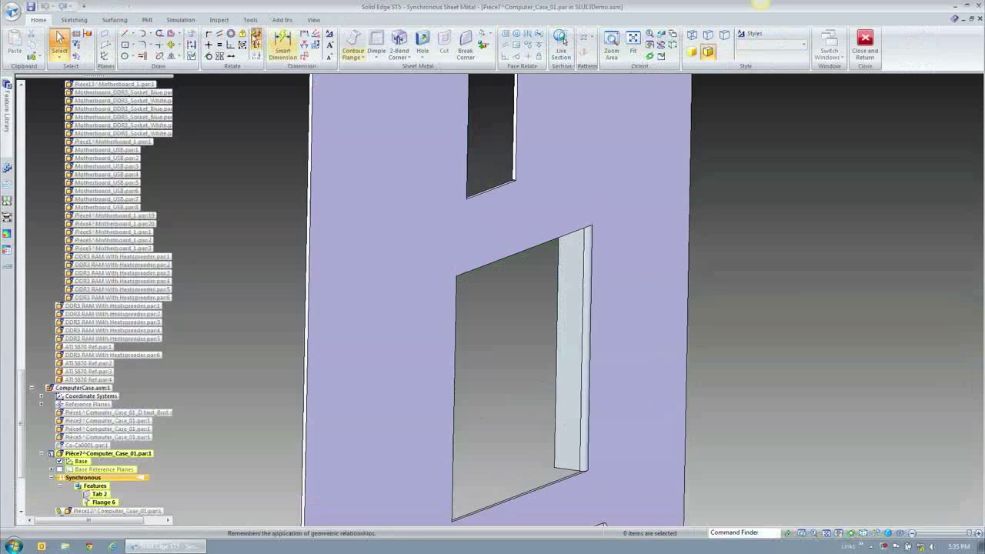
{"action": "left_click", "coordinate": [191, 34]}
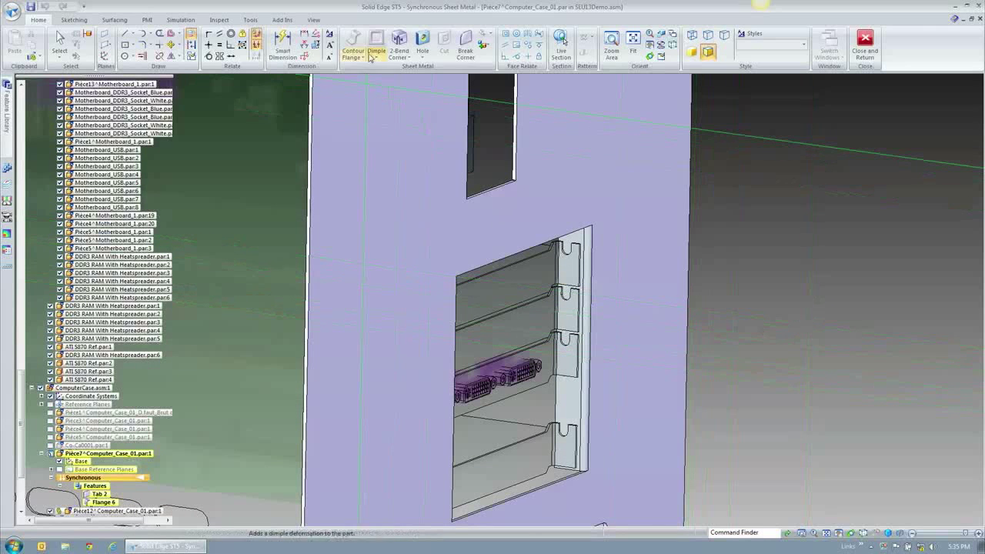
{"action": "left_click", "coordinate": [422, 57]}
{"action": "left_click", "coordinate": [436, 70]}
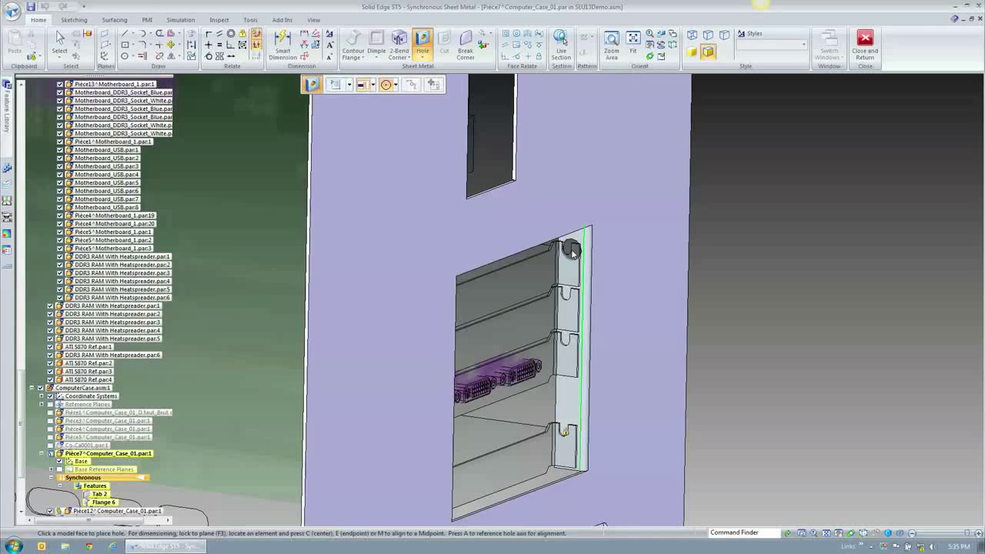
{"action": "left_click", "coordinate": [349, 86]}
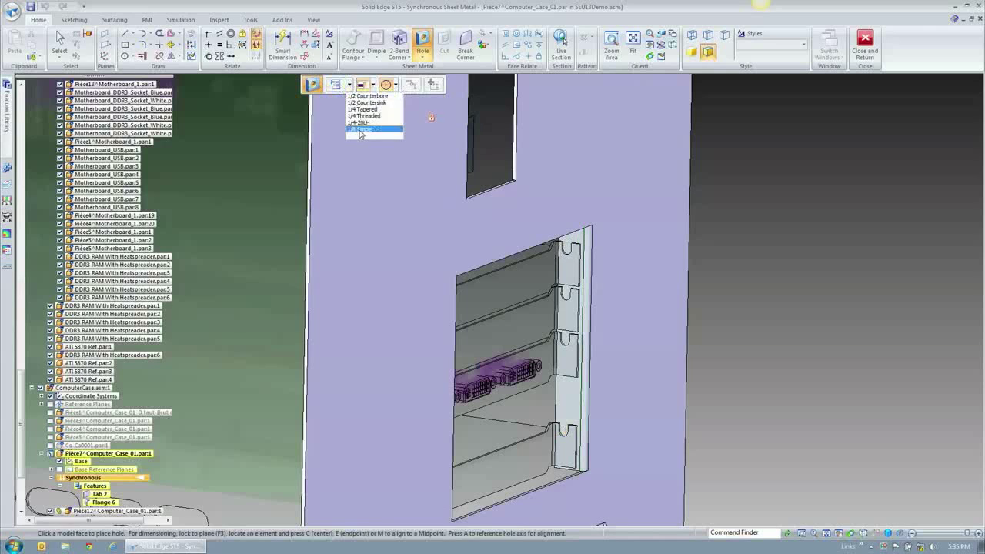
{"action": "left_click", "coordinate": [369, 134]}
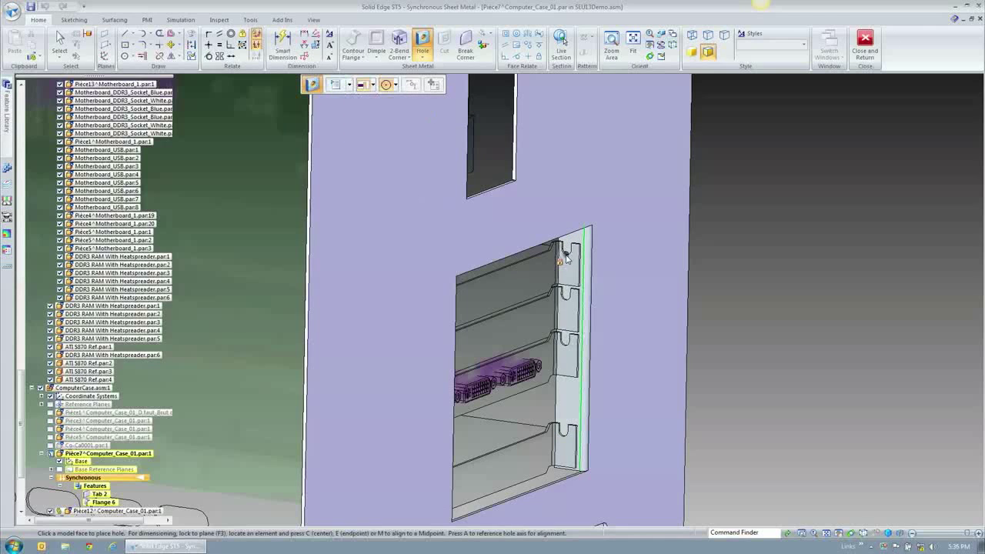
Project the notch arcs of the four graphics card brackets onto the flange beside the card opening as single wireframe elements
{"action": "left_click", "coordinate": [190, 34]}
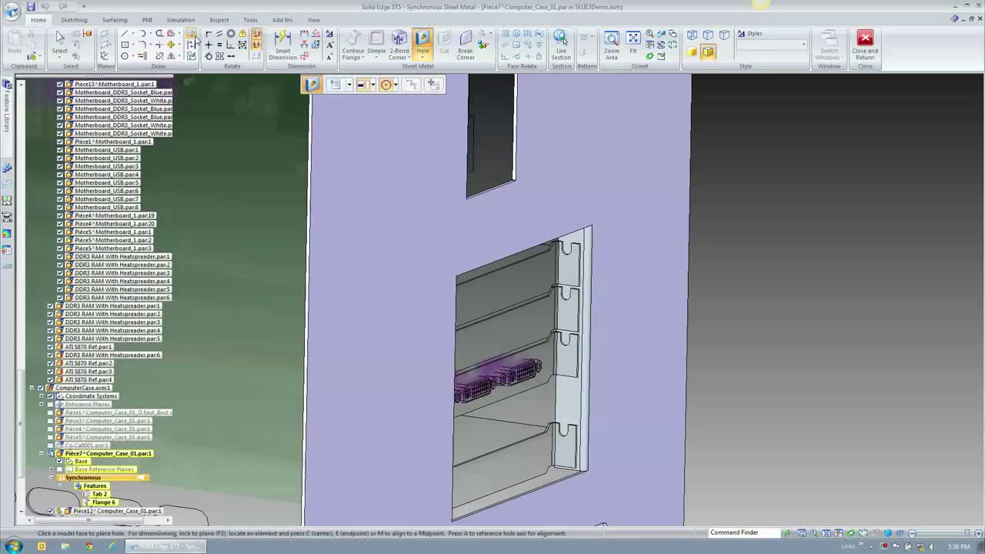
{"action": "left_click", "coordinate": [567, 256]}
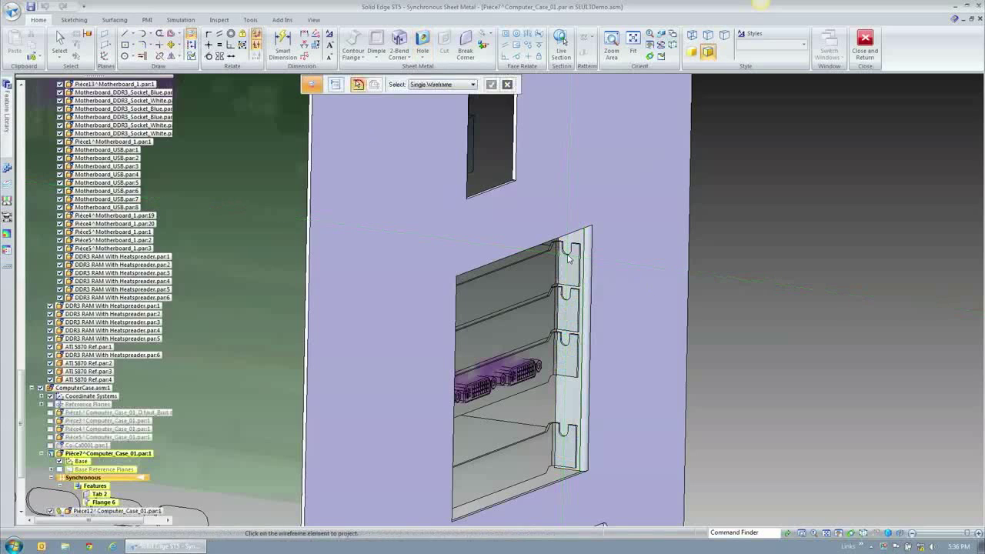
{"action": "left_click", "coordinate": [569, 256]}
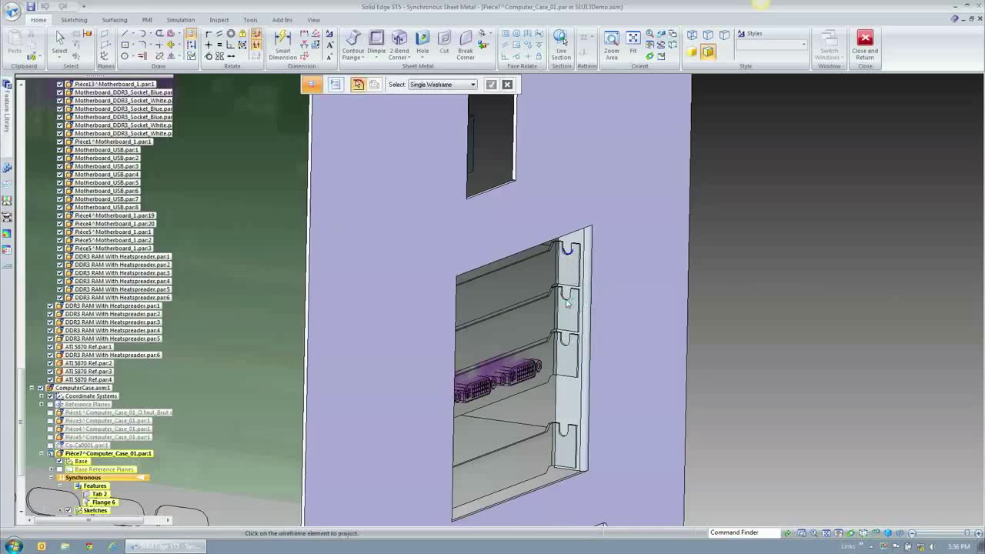
{"action": "left_click", "coordinate": [567, 346]}
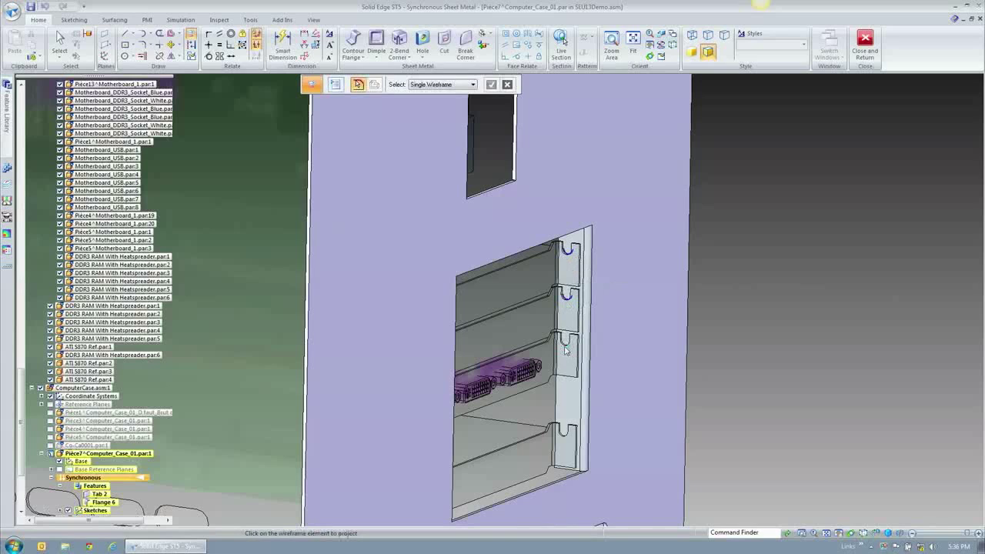
{"action": "left_click", "coordinate": [564, 436]}
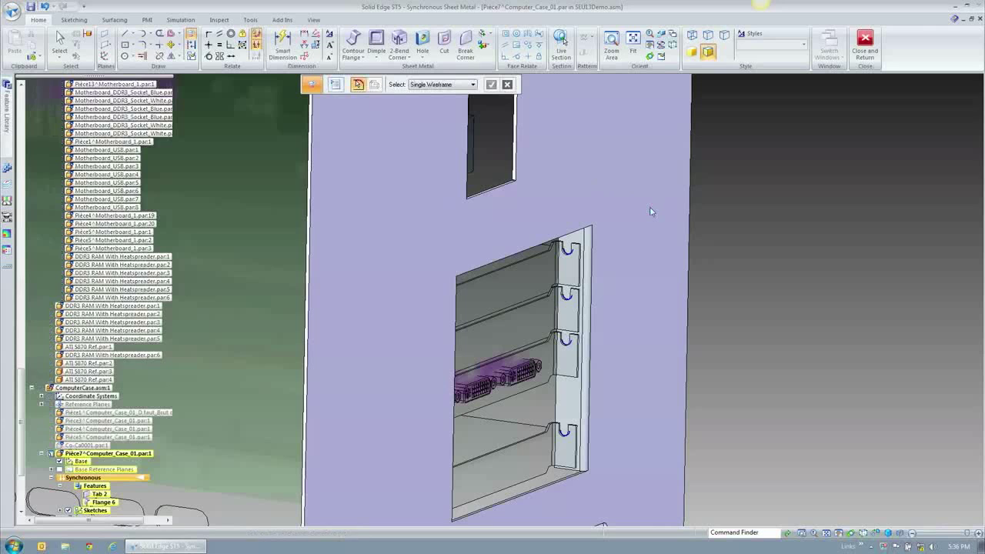
Place four holes with the saved 1/8 hole setting at the centres of the projected arcs on the flange
{"action": "left_click", "coordinate": [422, 57]}
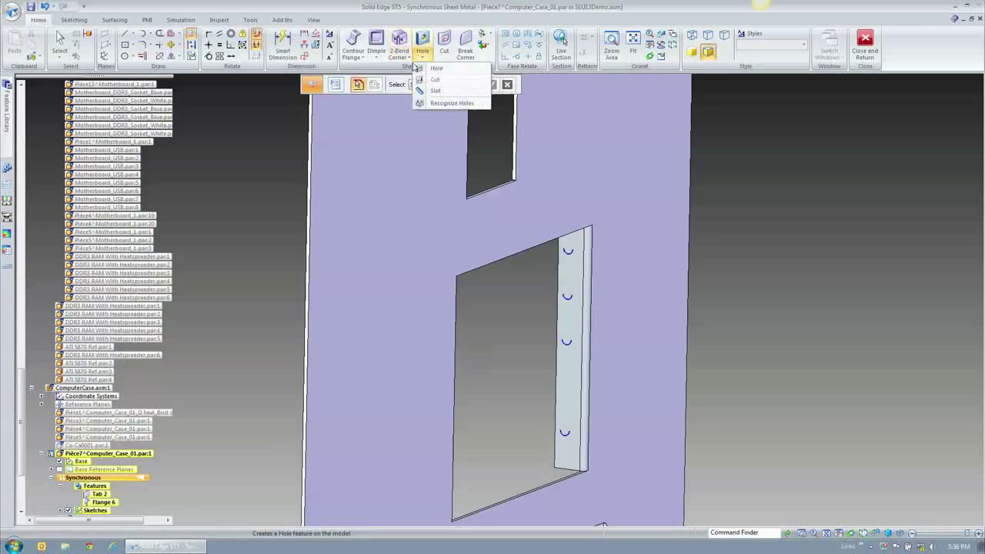
{"action": "left_click", "coordinate": [429, 79]}
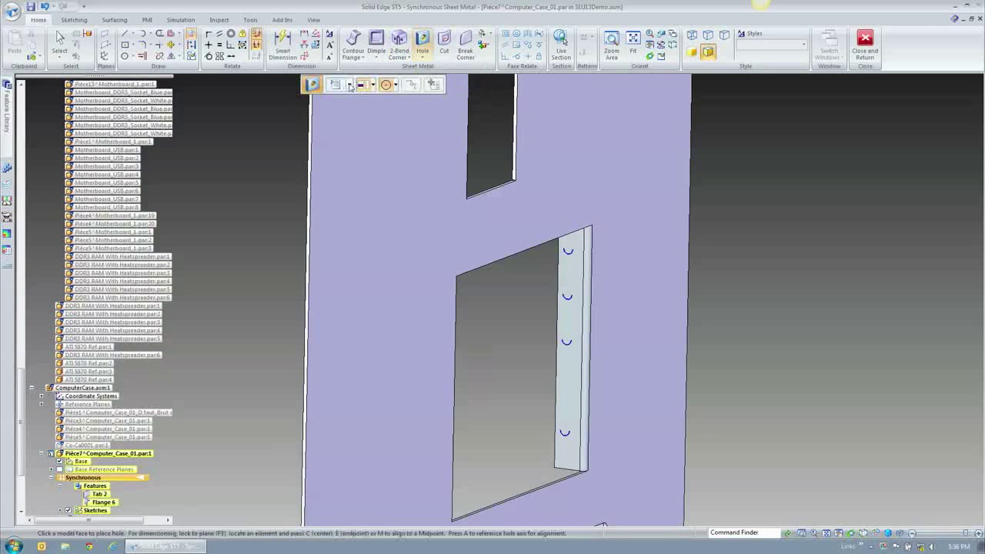
{"action": "left_click", "coordinate": [349, 85]}
{"action": "left_click", "coordinate": [362, 129]}
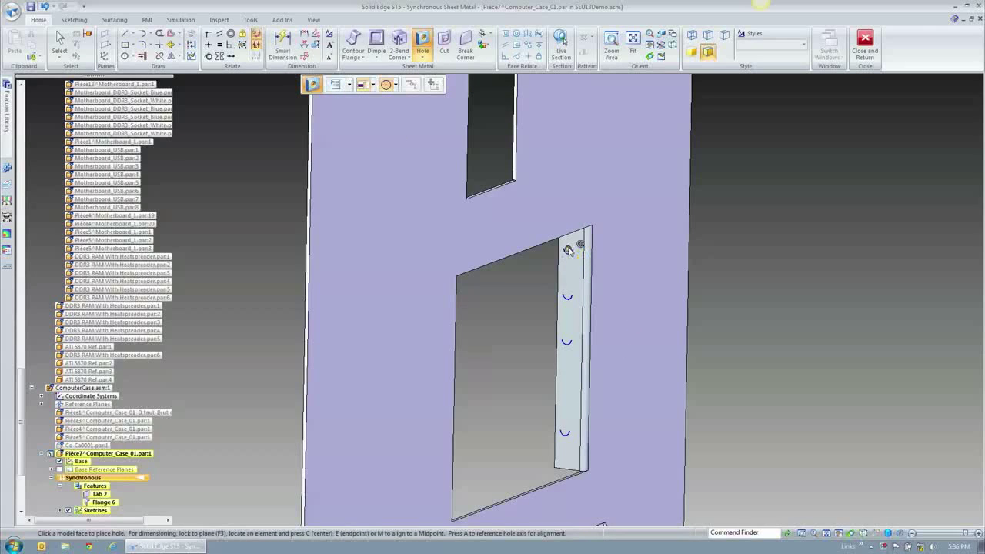
{"action": "left_click", "coordinate": [565, 297]}
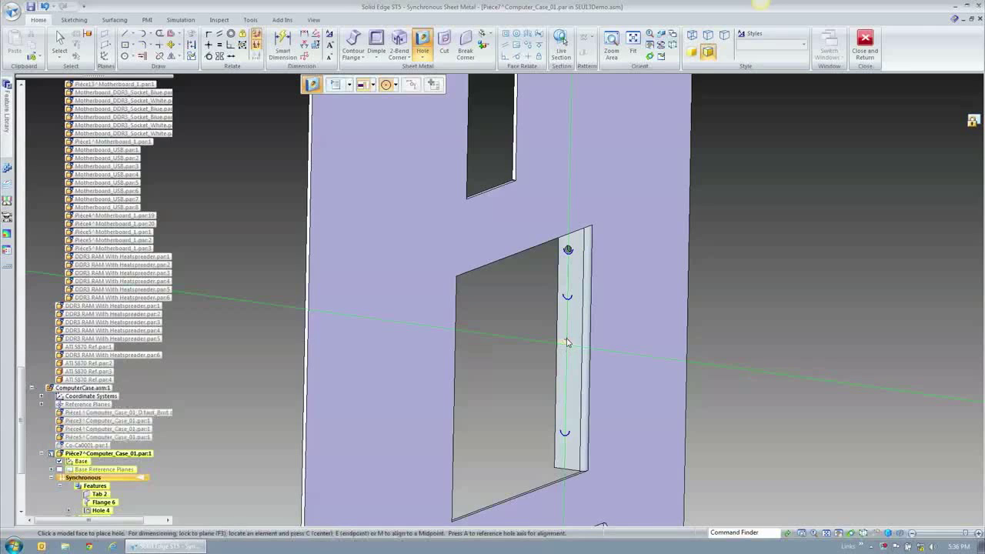
{"action": "left_click", "coordinate": [565, 431]}
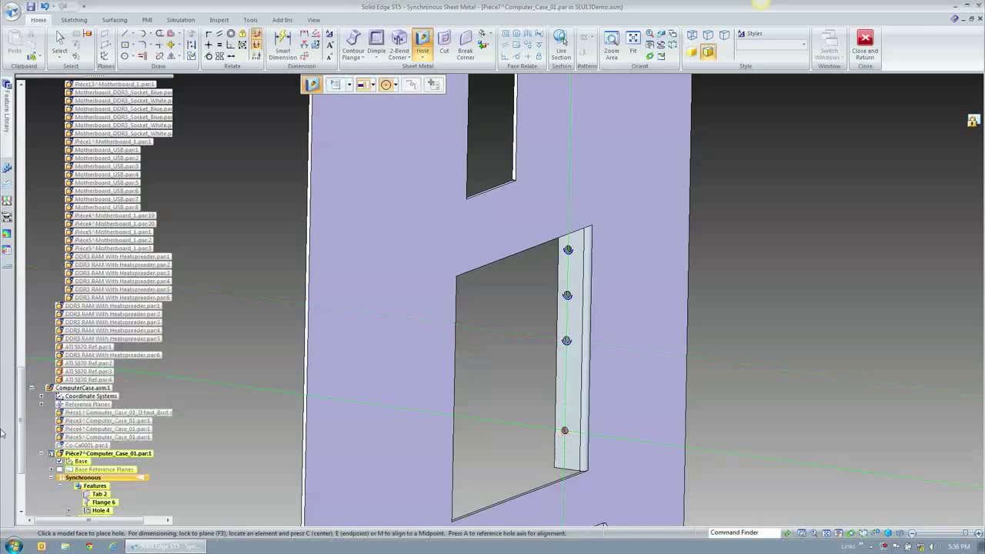
{"action": "scroll", "coordinate": [20, 469], "scroll_direction": "down", "scroll_amount": 5}
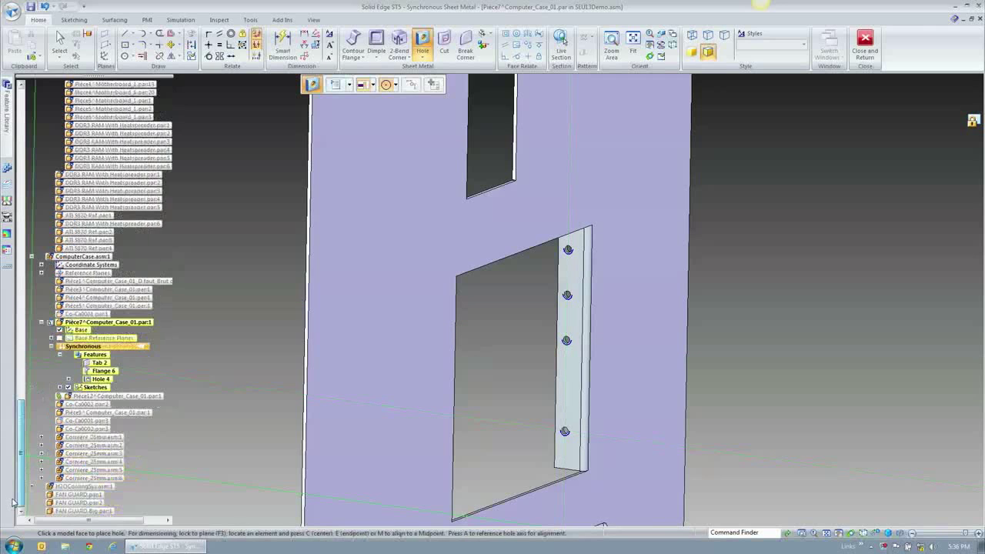
Expand the Sketches and Hole 4 groups of the rear panel's feature tree, and return to the full assembly
{"action": "left_click", "coordinate": [60, 388]}
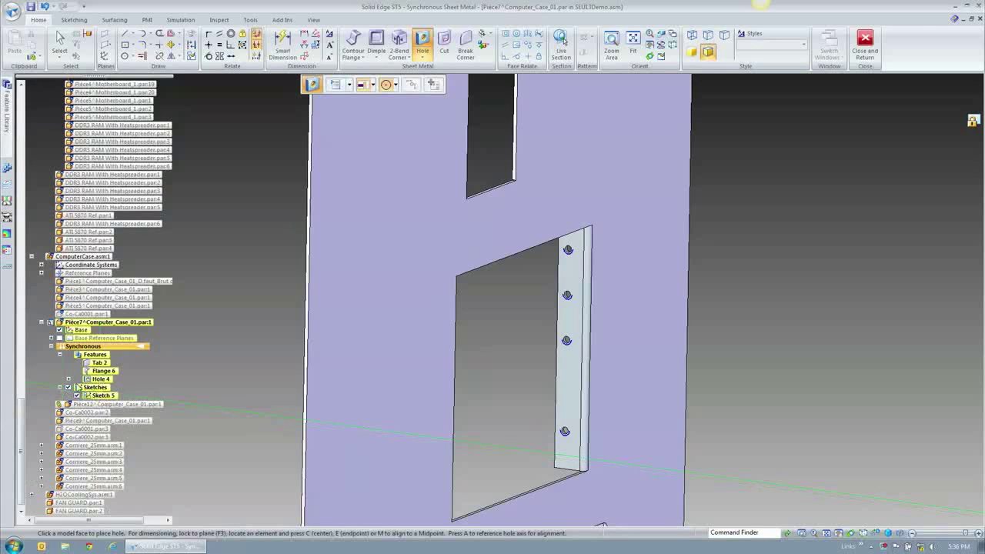
{"action": "left_click", "coordinate": [68, 379]}
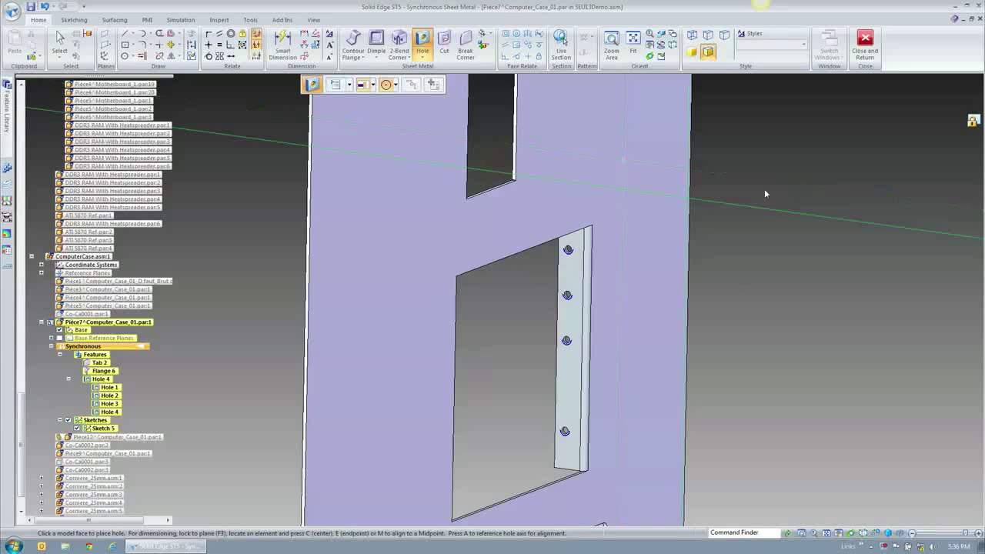
{"action": "left_click", "coordinate": [864, 46]}
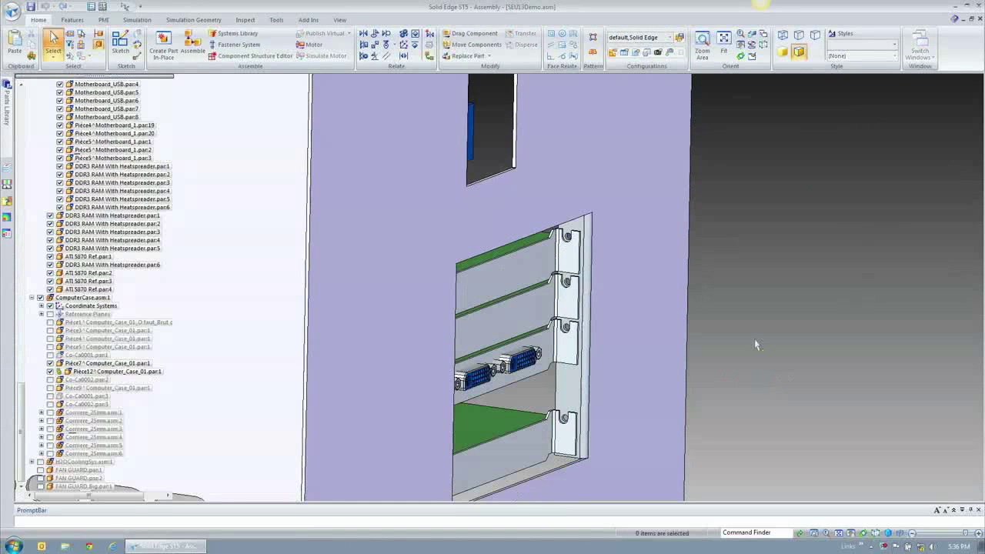
Try moving Motherboard_ATX_V2.2.par:1 alone down along the case panel by about 4.50, and undo the move
{"action": "key", "text": "ctrl+r"}
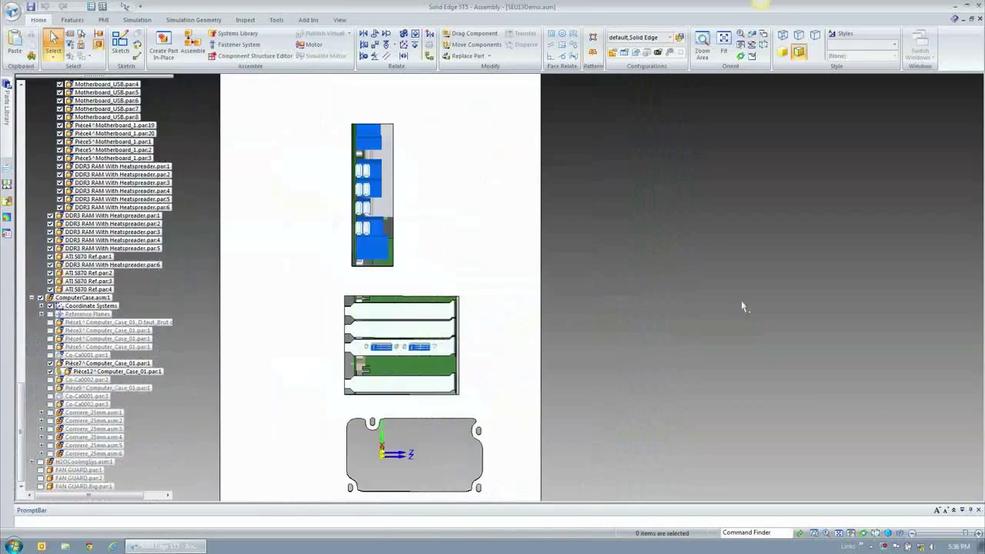
{"action": "middle_click_drag", "start_coordinate": [744, 306], "coordinate": [488, 307]}
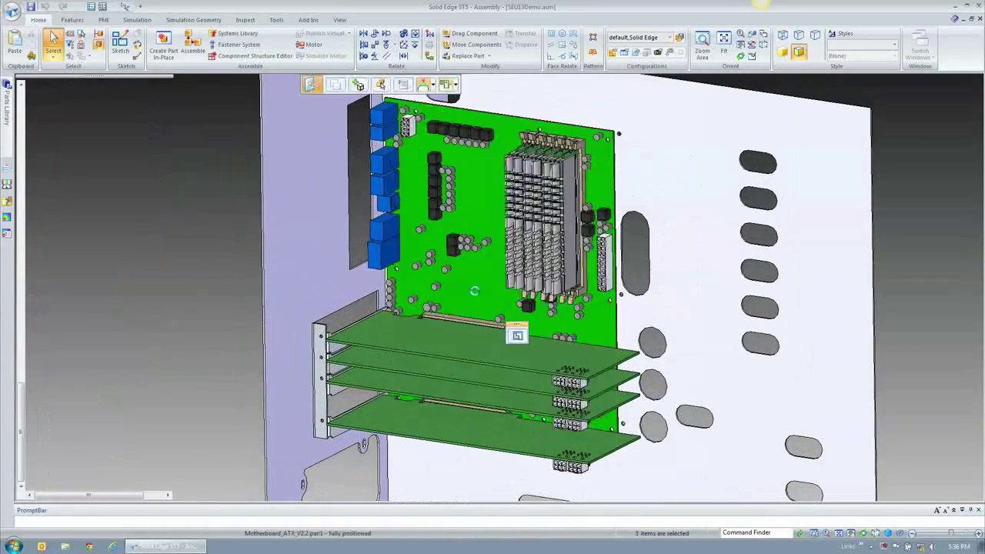
{"action": "left_click", "coordinate": [508, 327]}
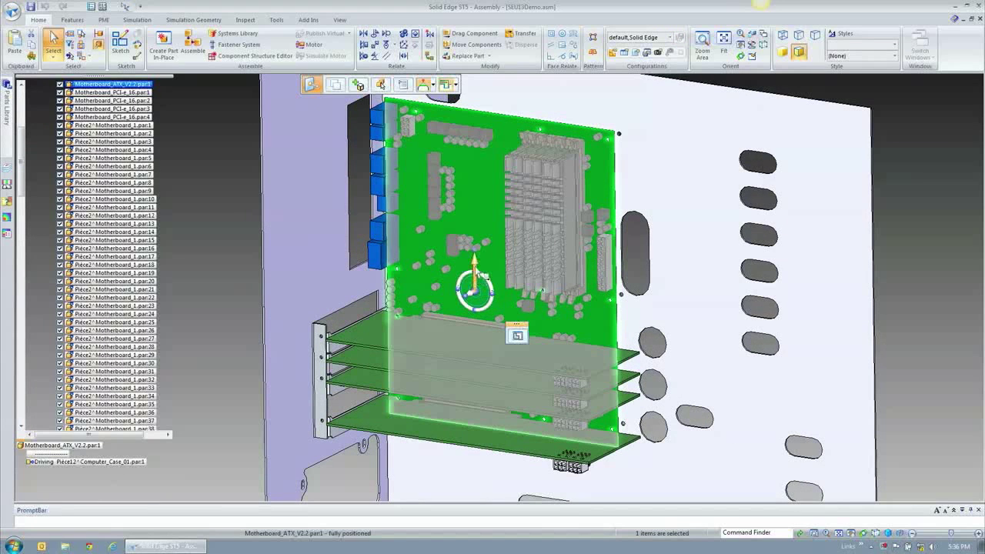
{"action": "left_click", "coordinate": [476, 291]}
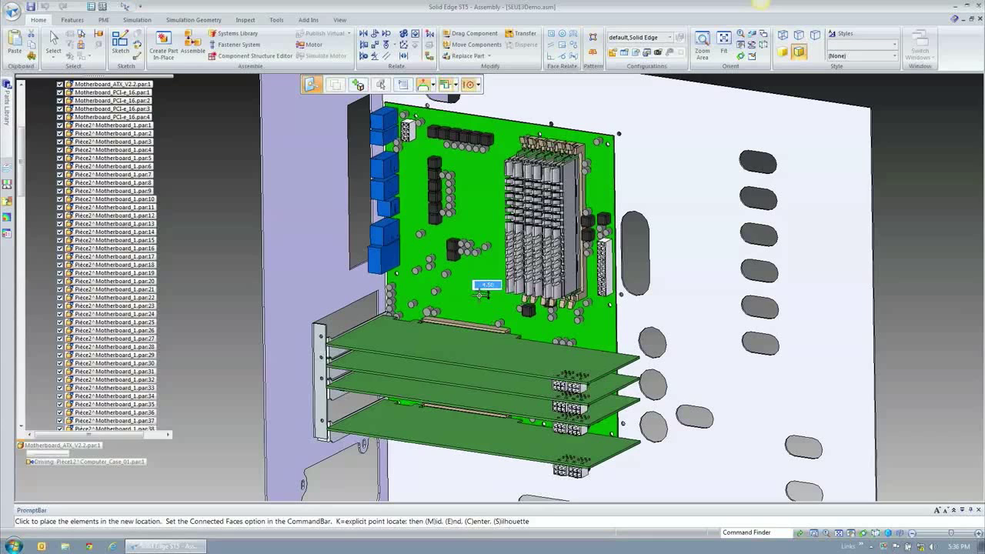
{"action": "left_click", "coordinate": [481, 295]}
{"action": "left_click", "coordinate": [609, 201]}
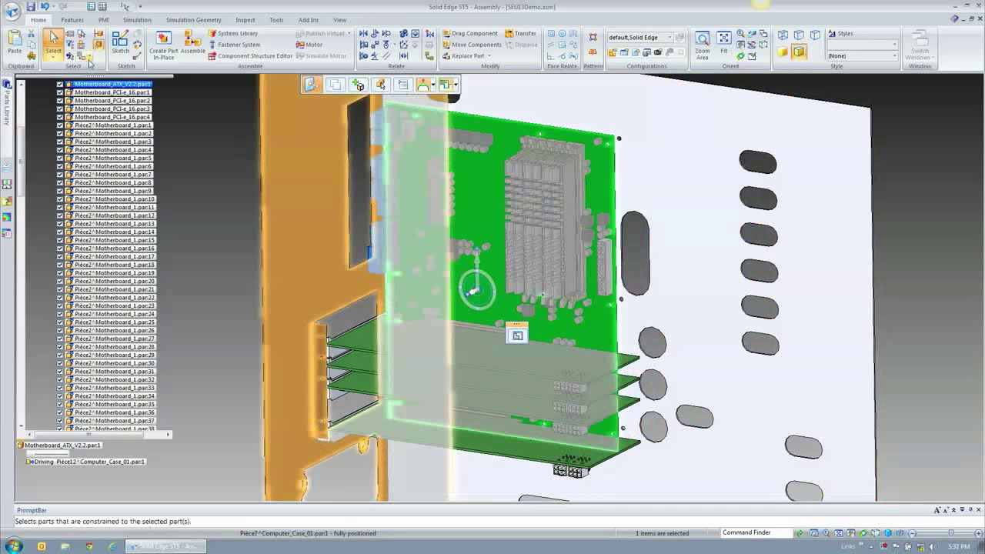
{"action": "left_click", "coordinate": [45, 7]}
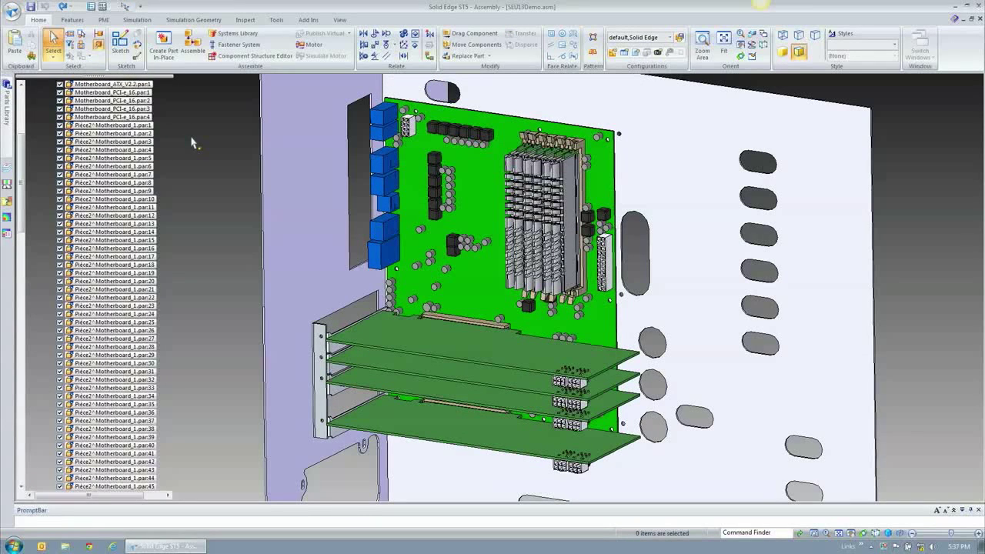
Select the motherboard together with all four bracket holes on the rear panel flange, and align the steering wheel axis vertically
{"action": "scroll", "coordinate": [496, 431], "scroll_direction": "up", "scroll_amount": 5}
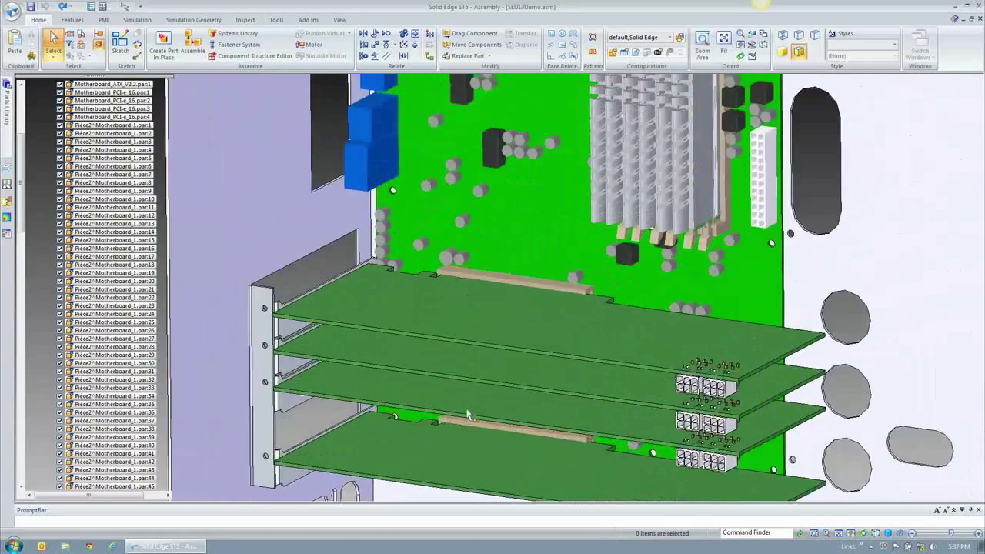
{"action": "scroll", "coordinate": [496, 431], "scroll_direction": "up", "scroll_amount": 2}
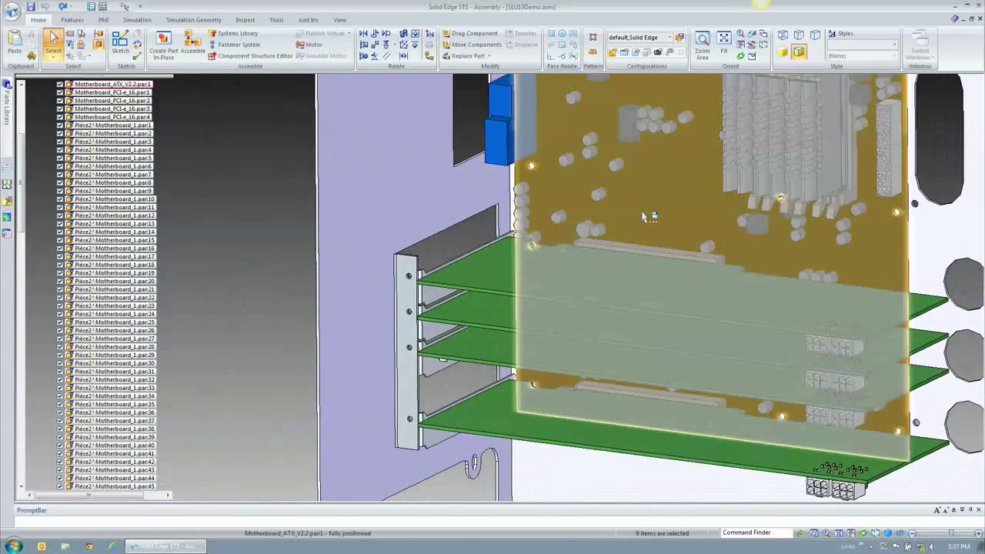
{"action": "left_click", "coordinate": [646, 212]}
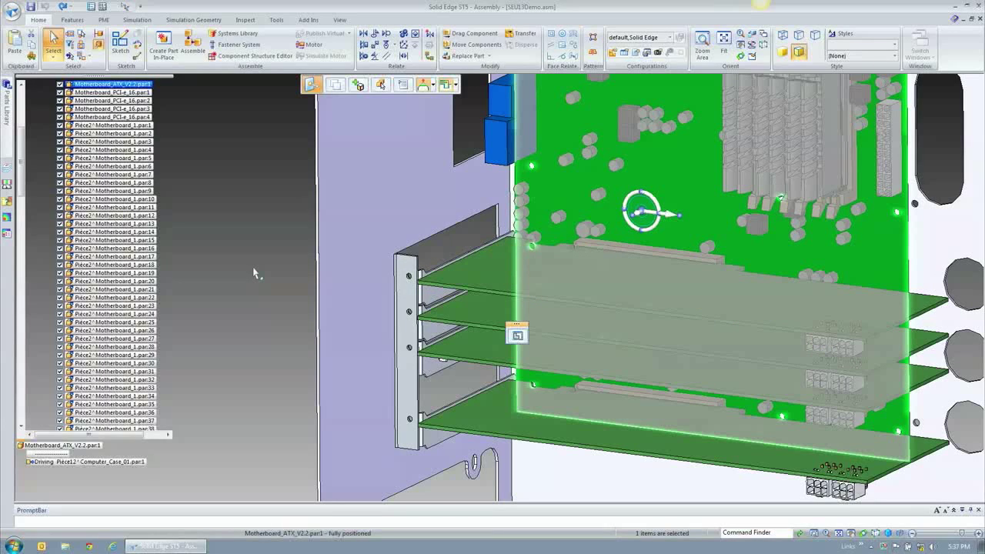
{"action": "right_click", "coordinate": [413, 281]}
{"action": "left_click", "coordinate": [461, 290]}
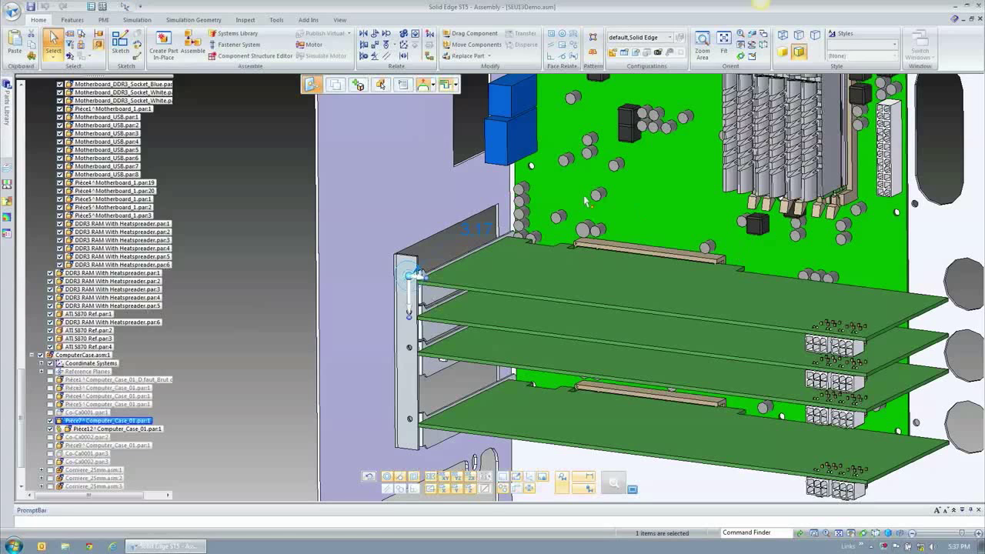
{"action": "left_click", "coordinate": [633, 204], "text": "ctrl"}
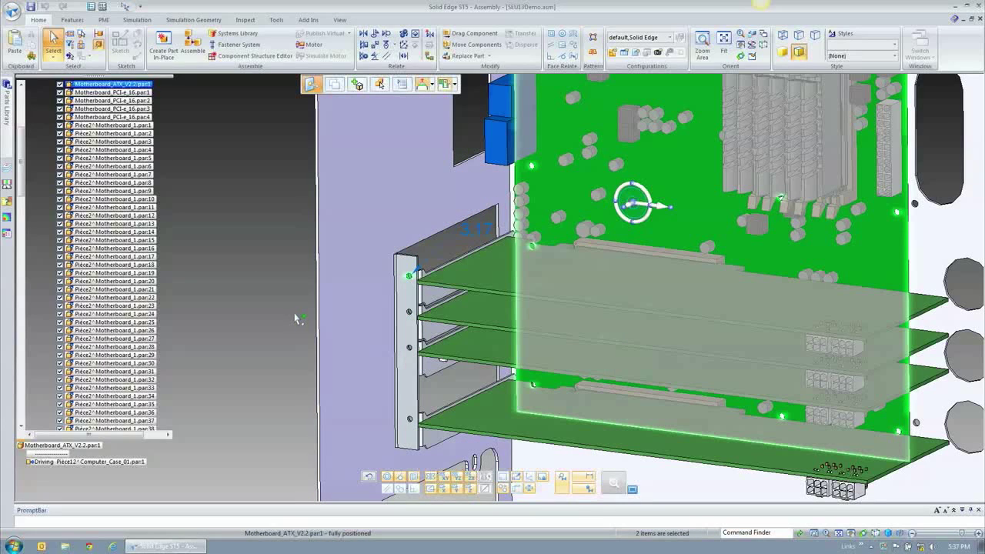
{"action": "right_click", "coordinate": [410, 317]}
{"action": "left_click", "coordinate": [454, 324]}
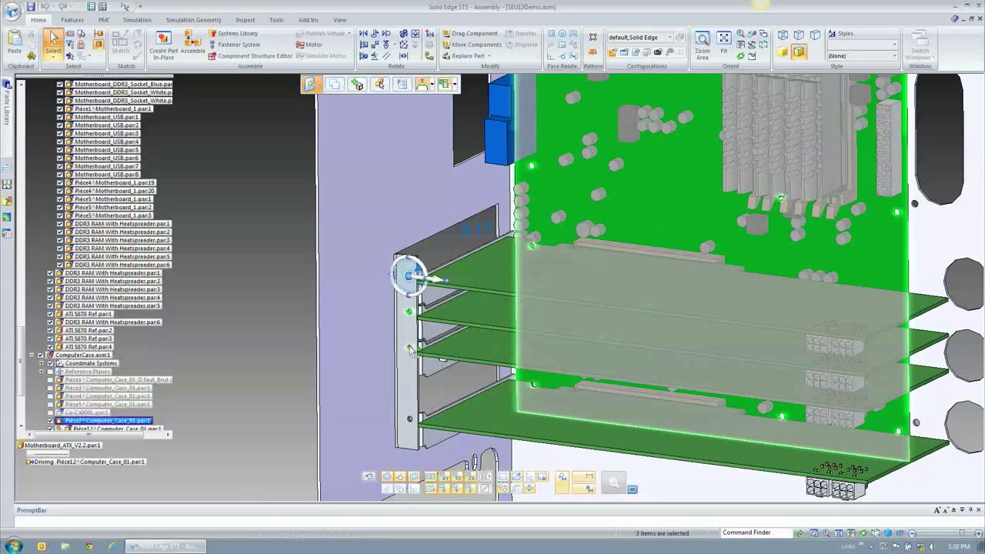
{"action": "left_click", "coordinate": [410, 348]}
{"action": "left_click", "coordinate": [409, 420], "text": "ctrl"}
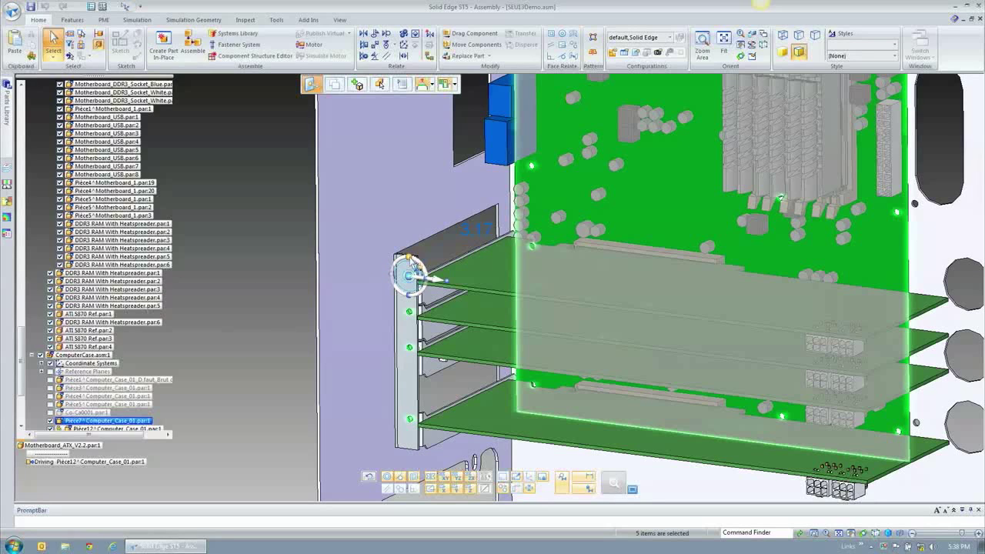
{"action": "left_click", "coordinate": [409, 259]}
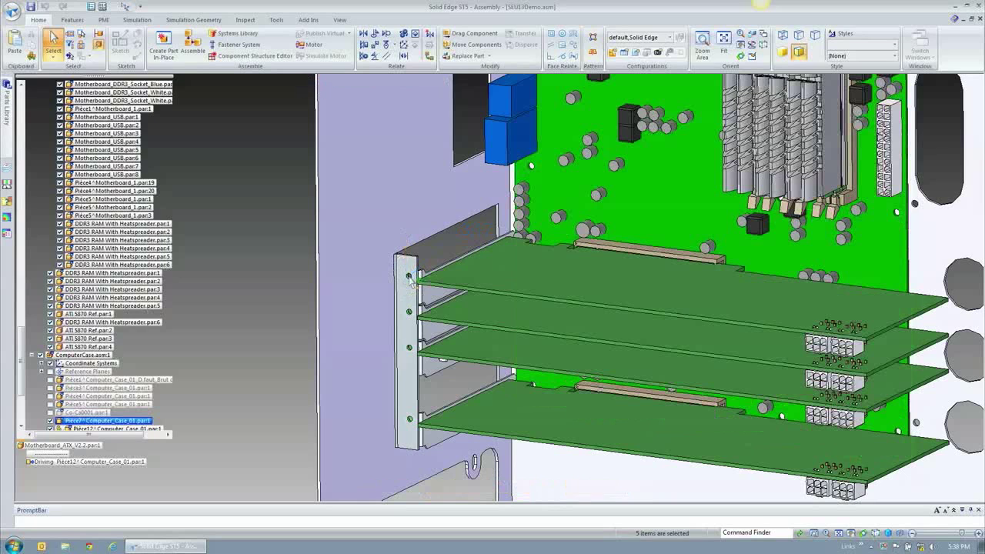
Move the motherboard and the four selected flange holes together along the case panel, placing them about 6.26 lower
{"action": "left_click", "coordinate": [408, 254]}
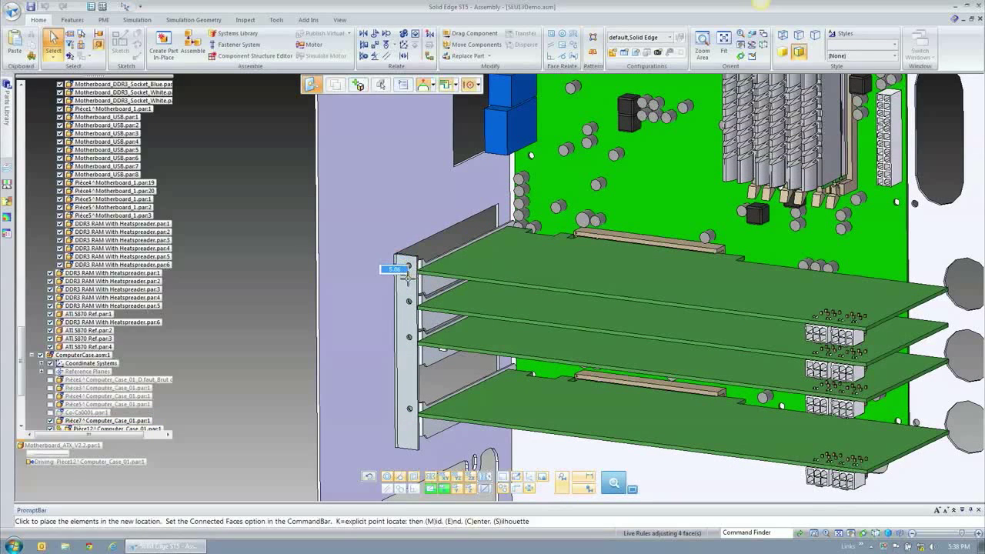
{"action": "left_click", "coordinate": [406, 286]}
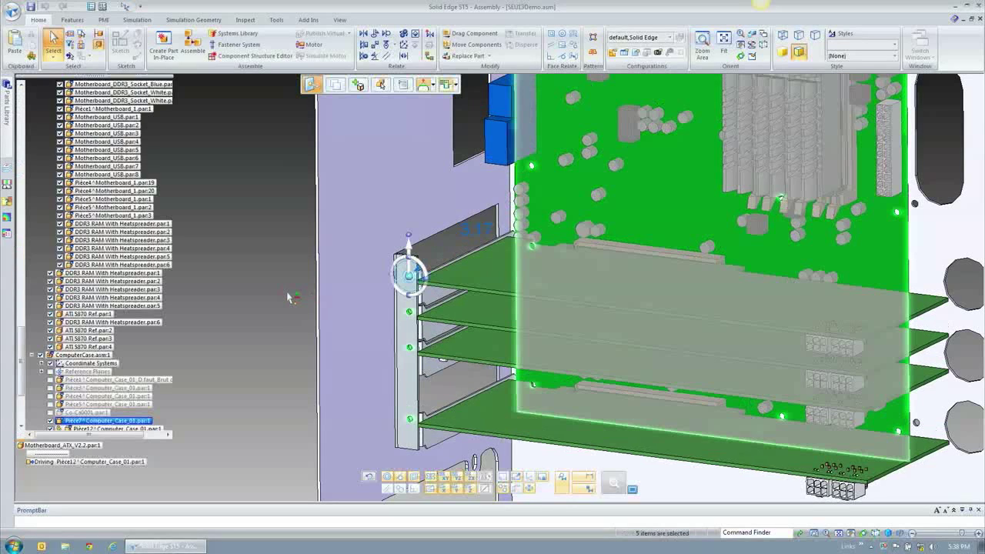
{"action": "middle_click", "coordinate": [287, 297]}
{"action": "middle_click", "coordinate": [287, 297]}
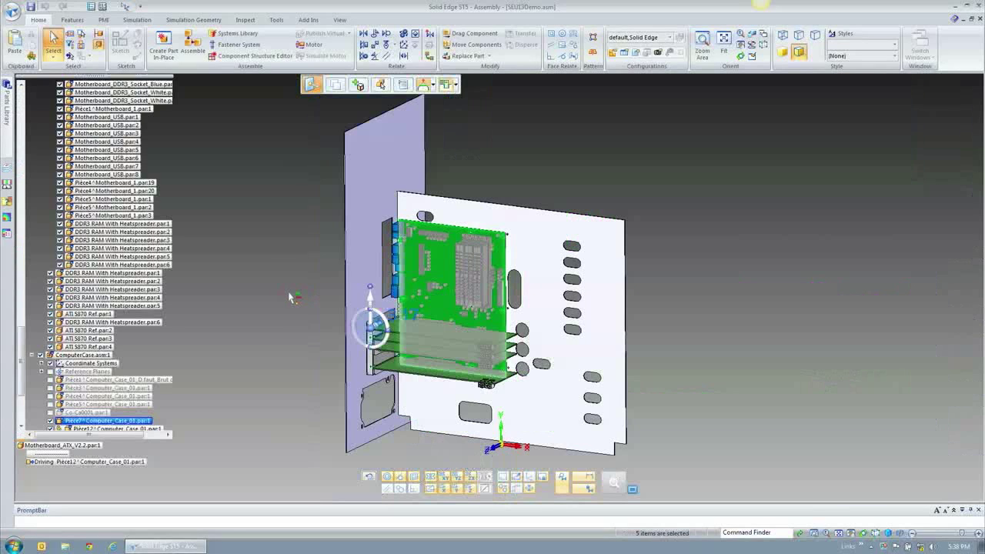
{"action": "left_click", "coordinate": [370, 324]}
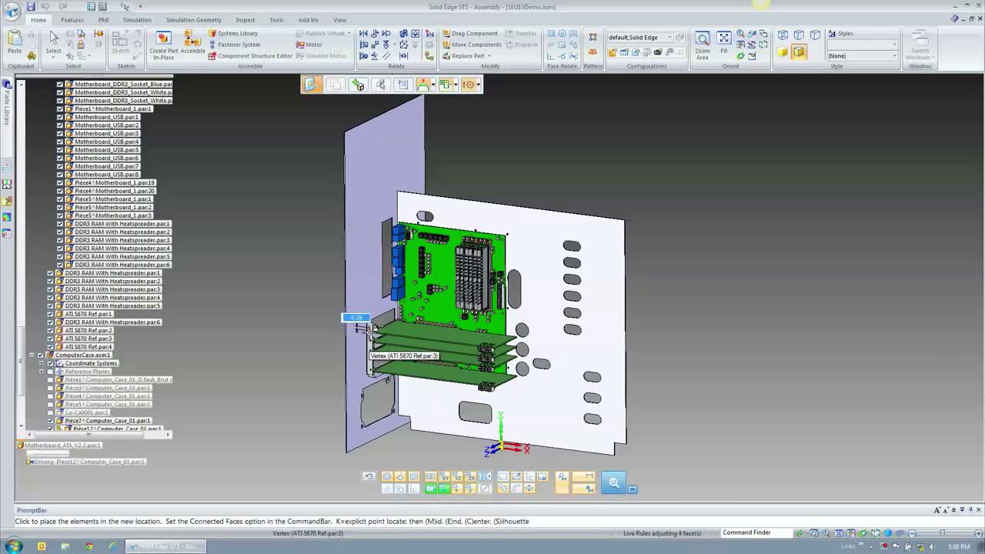
{"action": "left_click", "coordinate": [366, 329]}
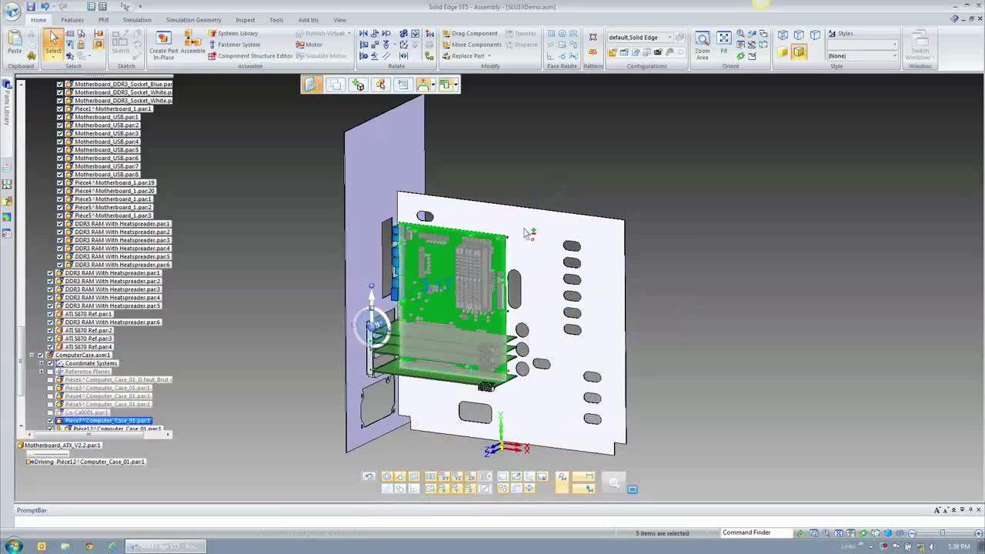
{"action": "key", "text": "Escape"}
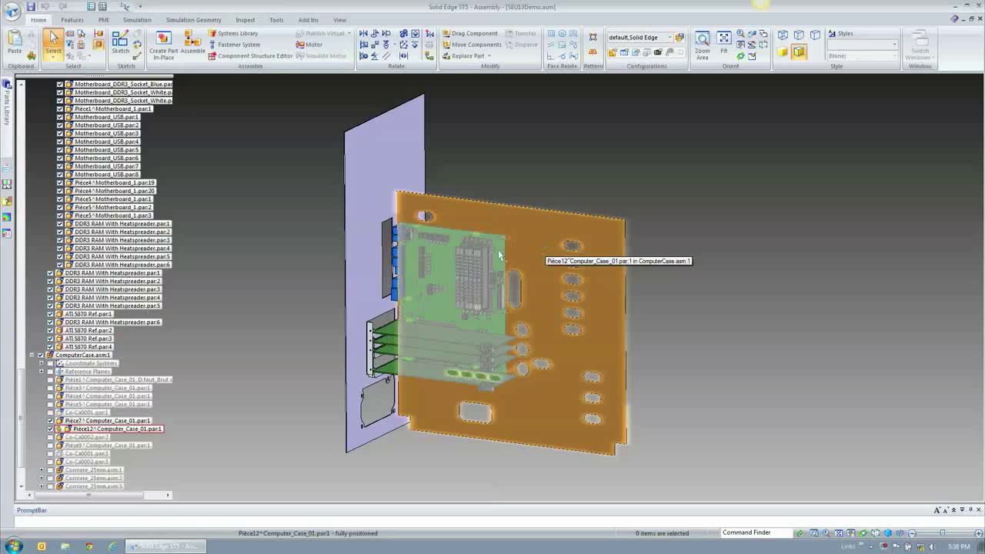
Select the motherboard together with only the upper two bracket holes on the rear panel flange
{"action": "right_click", "coordinate": [305, 248]}
{"action": "key", "text": "Escape"}
{"action": "scroll", "coordinate": [334, 269], "scroll_direction": "up", "scroll_amount": 10}
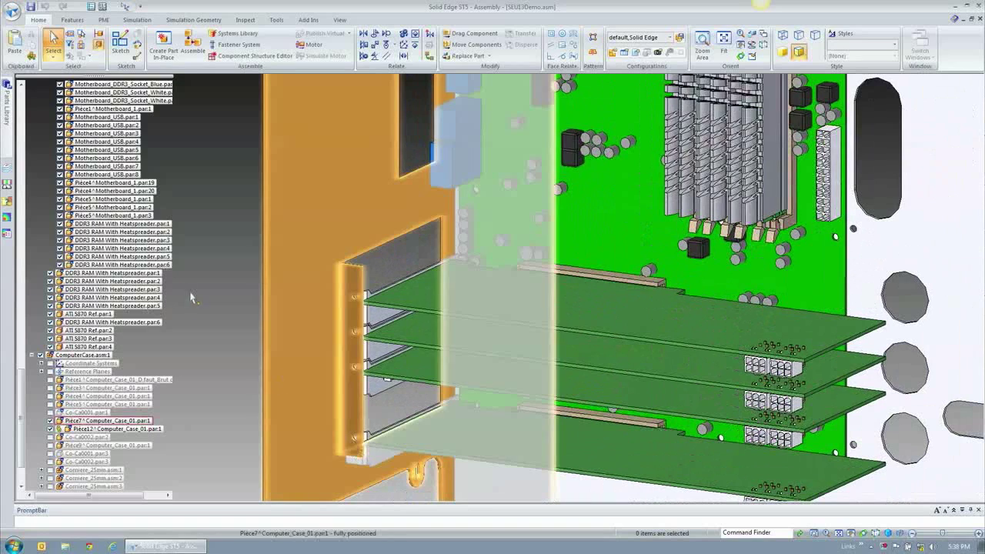
{"action": "scroll", "coordinate": [220, 286], "scroll_direction": "down", "scroll_amount": 2}
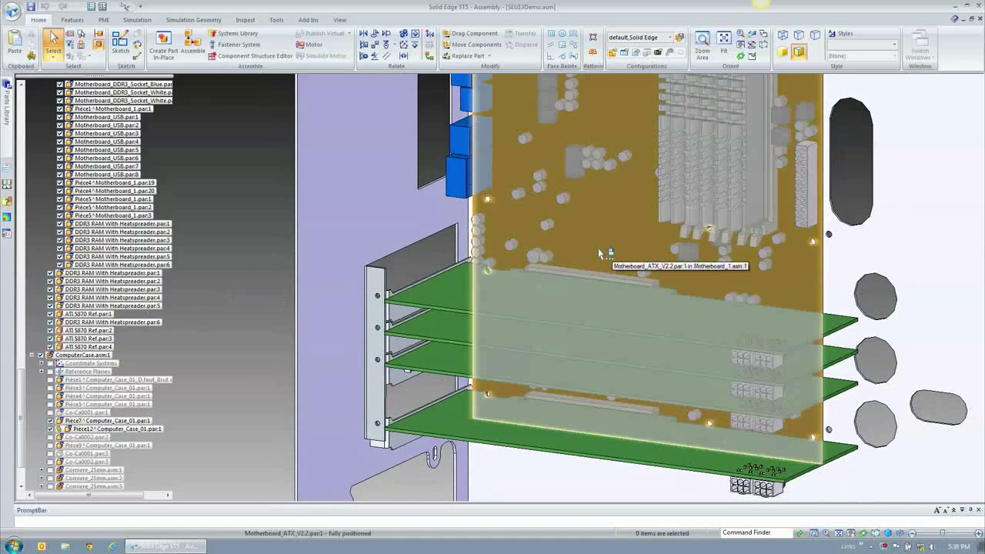
{"action": "left_click", "coordinate": [599, 246]}
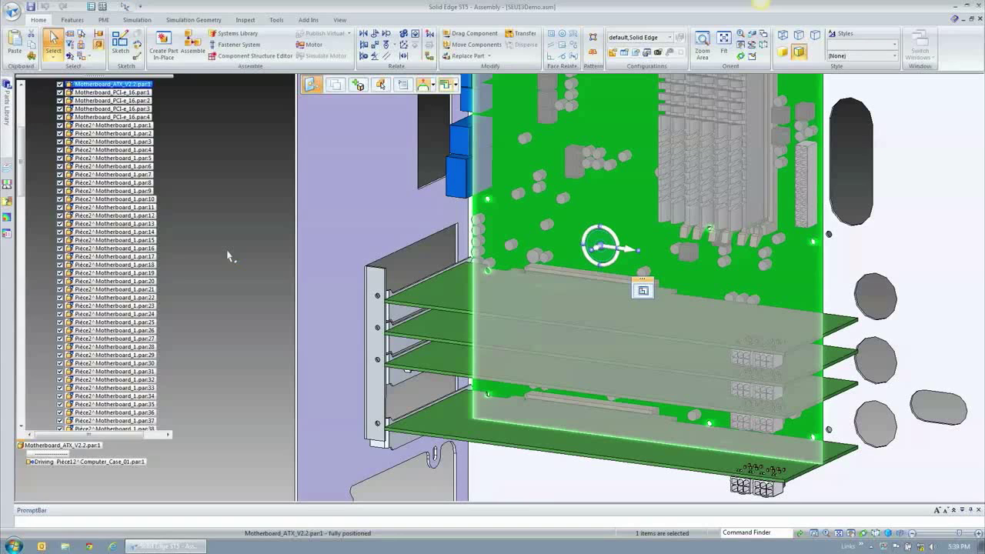
{"action": "left_click", "coordinate": [379, 331], "text": "ctrl"}
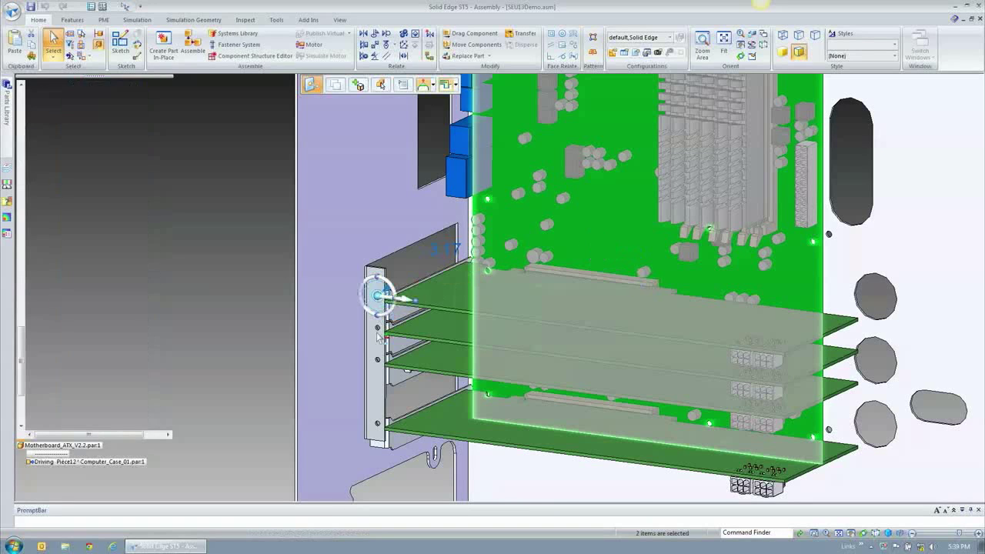
{"action": "right_click", "coordinate": [380, 331]}
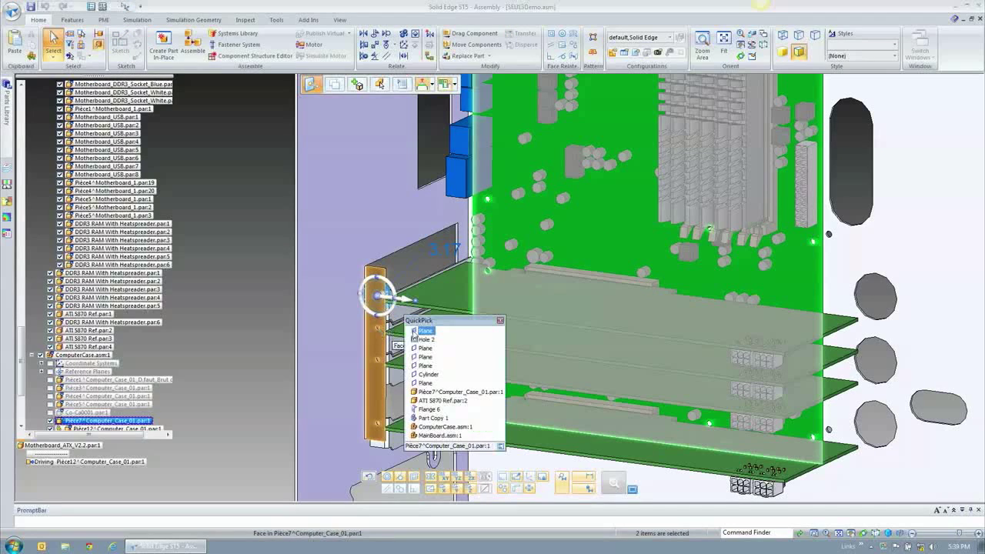
{"action": "left_click", "coordinate": [415, 334]}
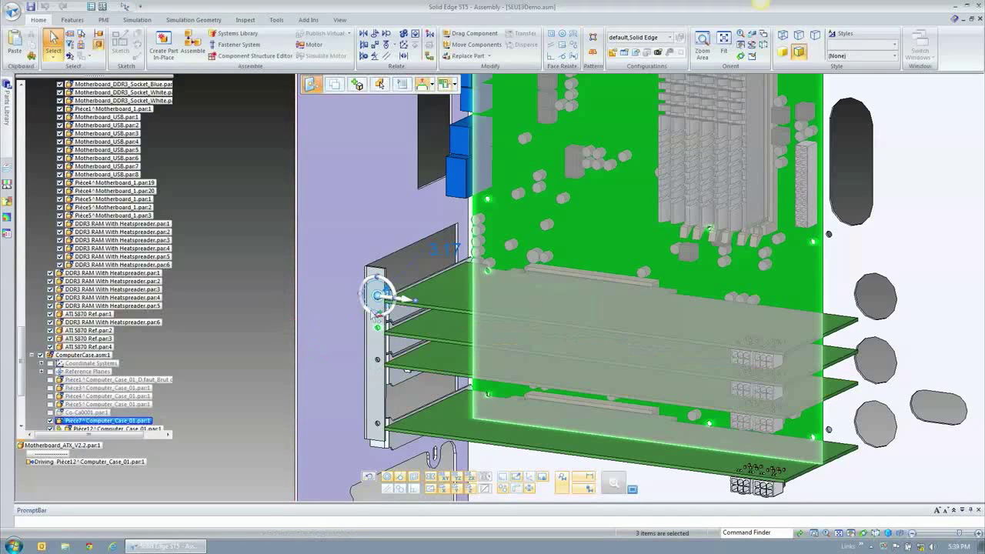
Try moving the motherboard and the two selected flange holes upward along the case panel, and clear the selection
{"action": "left_click", "coordinate": [377, 275]}
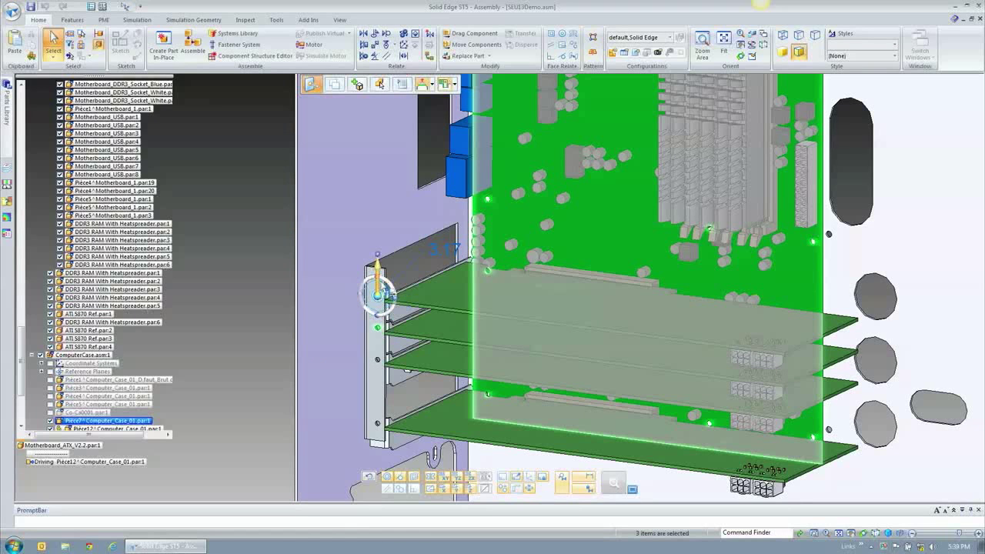
{"action": "left_click", "coordinate": [377, 270]}
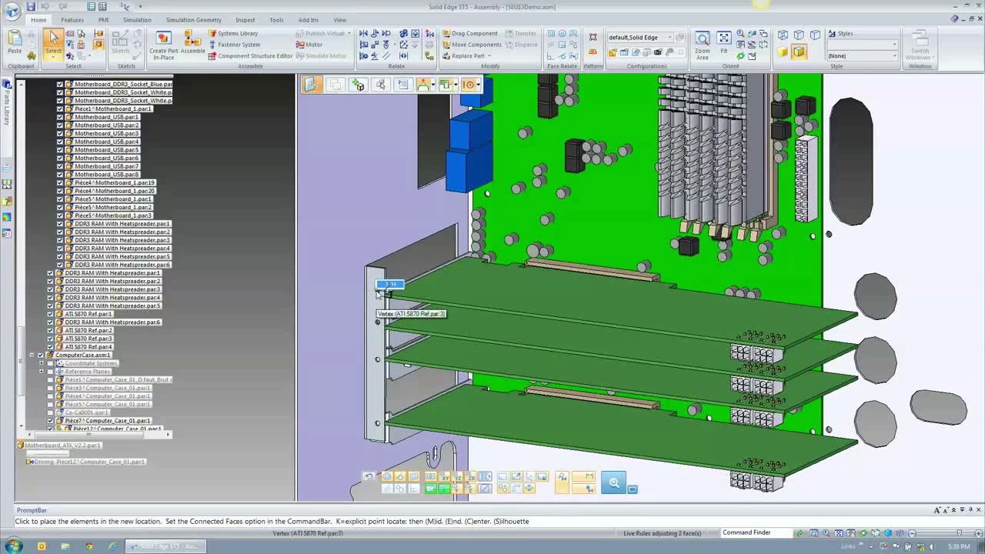
{"action": "left_click", "coordinate": [377, 290]}
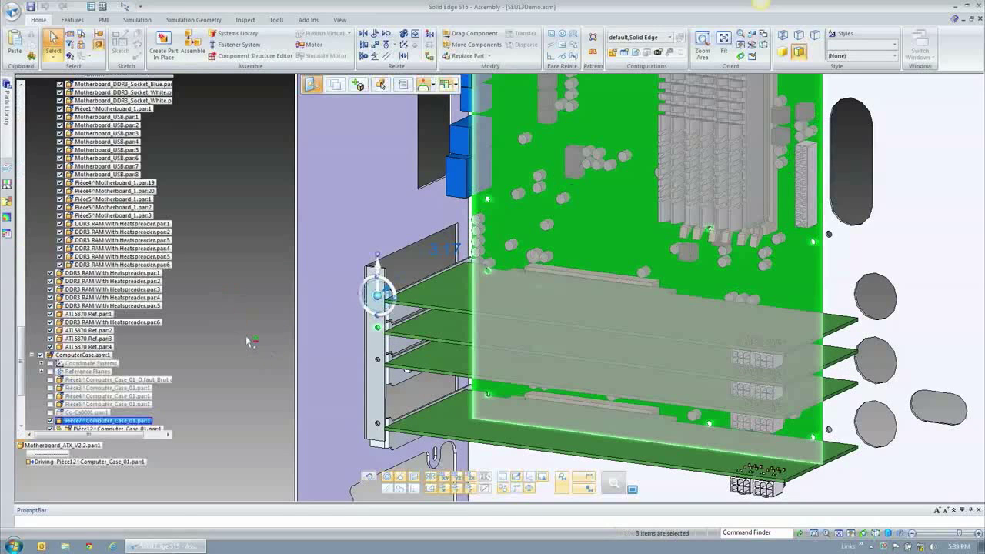
{"action": "left_click", "coordinate": [250, 339]}
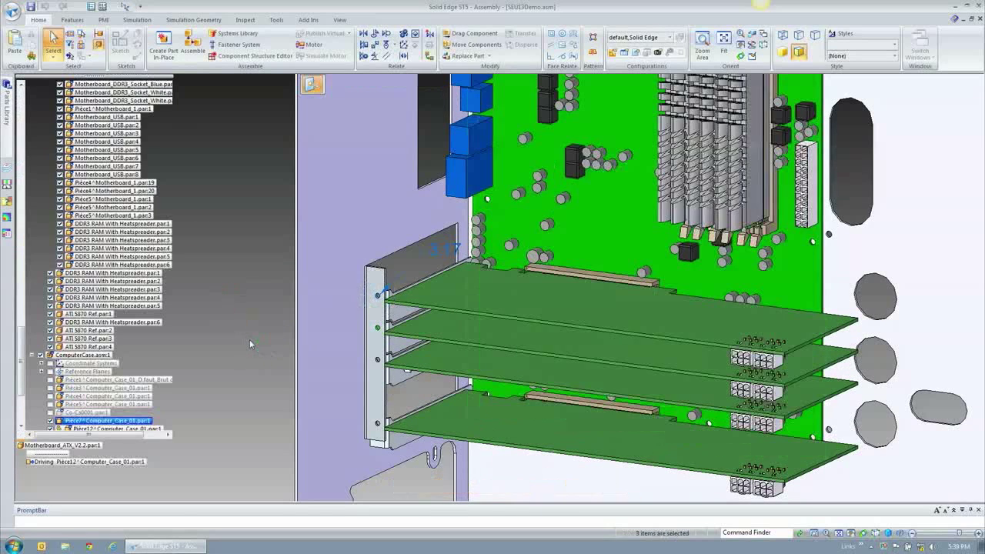
Examine the mounting holes from the back of the Pièce12^Computer_Case_01.par:1 motherboard panel
{"action": "key", "text": "ctrl+shift+a"}
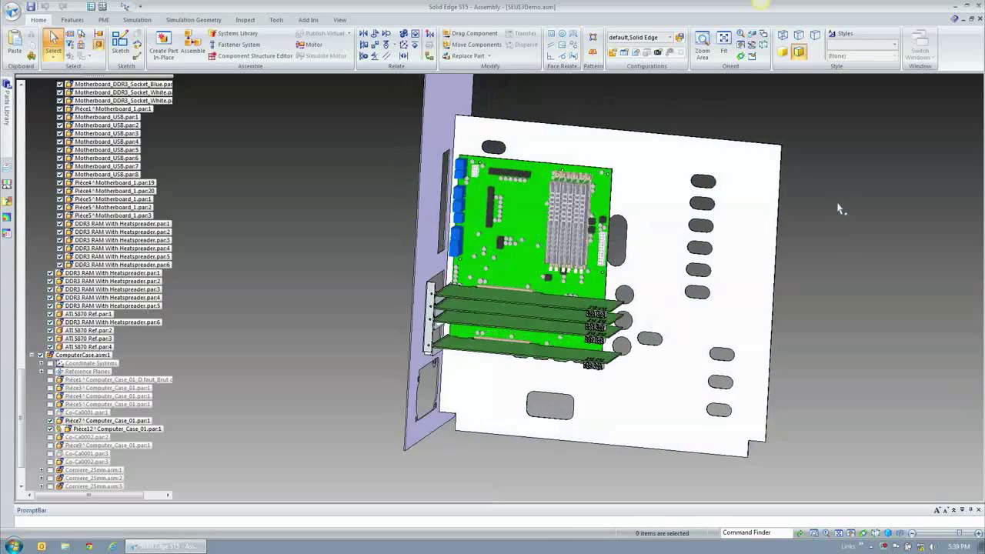
{"action": "middle_click_drag", "start_coordinate": [836, 214], "coordinate": [664, 271]}
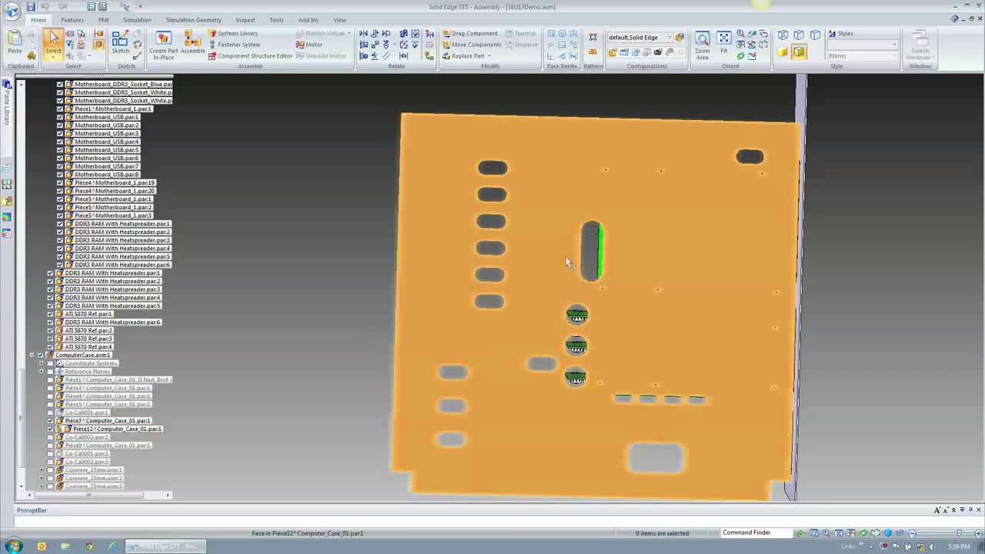
Make the straight side face of the large slot in the motherboard panel coplanar with the adjacent side edge of Motherboard_ATX_V2.2.par:1
{"action": "middle_click_drag", "start_coordinate": [374, 274], "coordinate": [849, 248]}
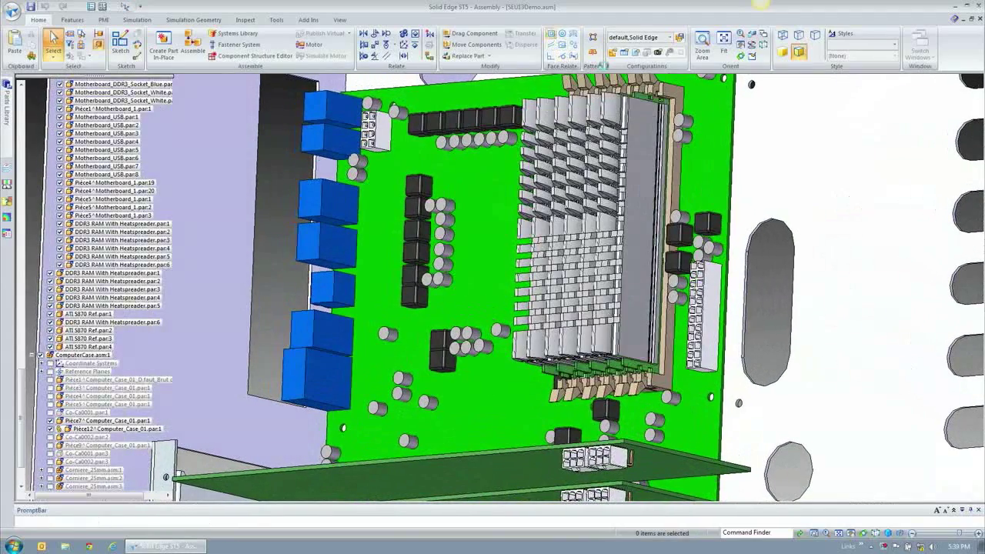
{"action": "left_click", "coordinate": [551, 34]}
{"action": "left_click", "coordinate": [753, 293]}
{"action": "right_click", "coordinate": [766, 326]}
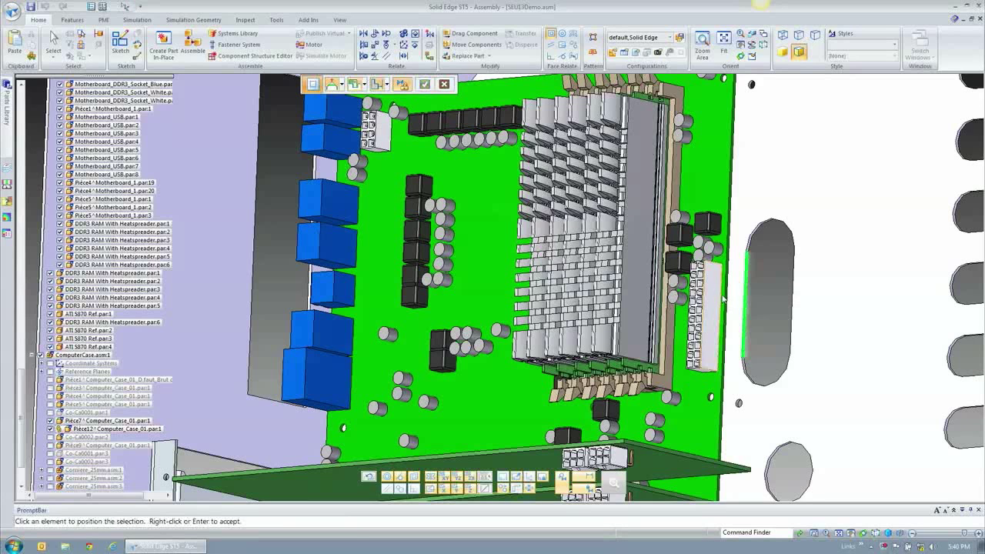
{"action": "left_click", "coordinate": [730, 296]}
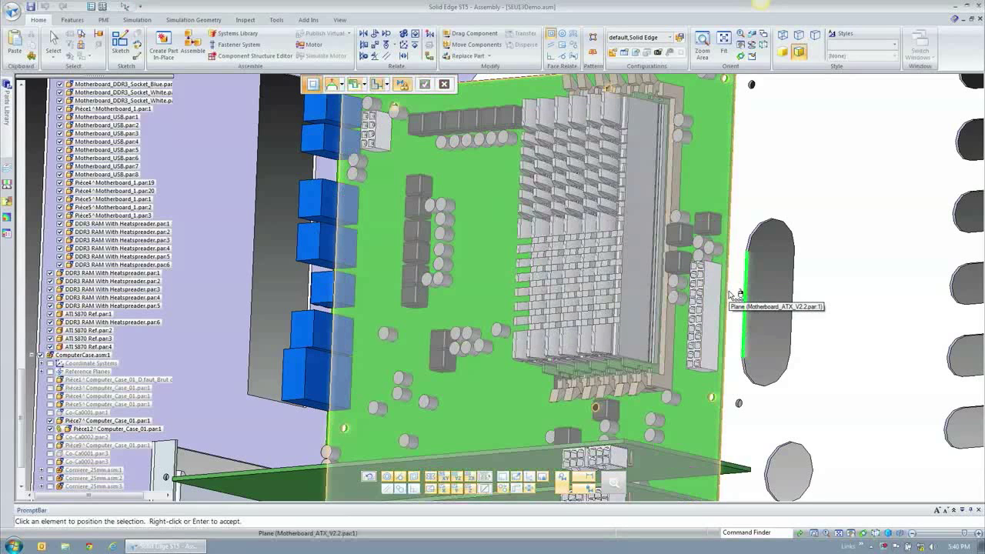
{"action": "right_click", "coordinate": [732, 294]}
{"action": "left_click", "coordinate": [774, 307]}
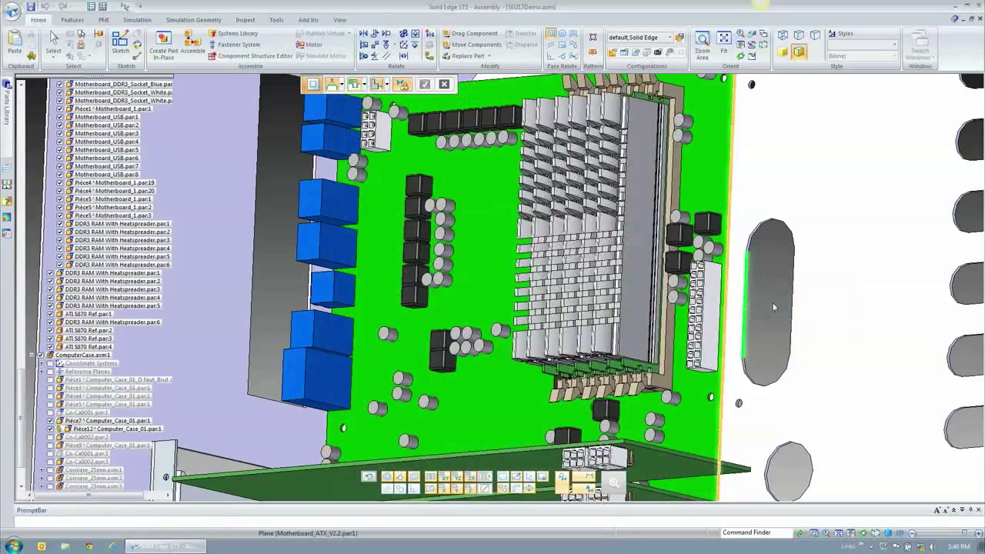
{"action": "right_click", "coordinate": [775, 307]}
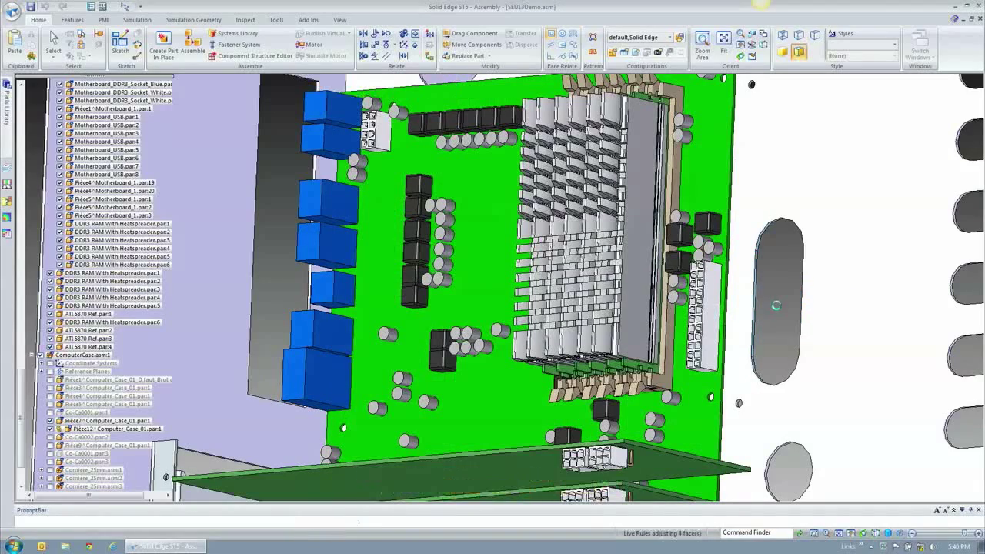
{"action": "key", "text": "Escape"}
{"action": "key", "text": "ctrl+f"}
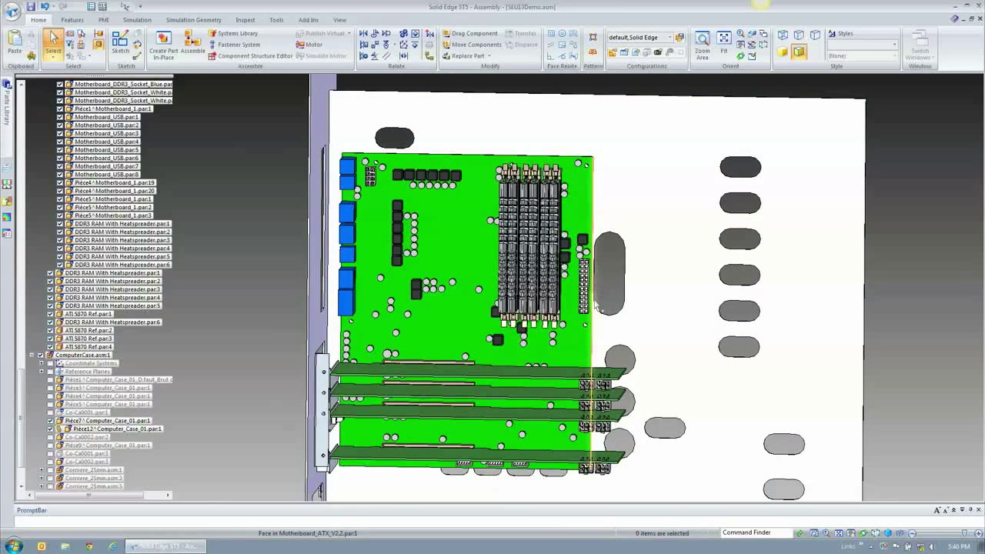
Collapse the MainBoard.asm:1 and ComputerCase.asm:1 branches of the assembly tree and inspect the motherboard panel from both sides
{"action": "left_click_drag", "start_coordinate": [24, 381], "coordinate": [27, 180]}
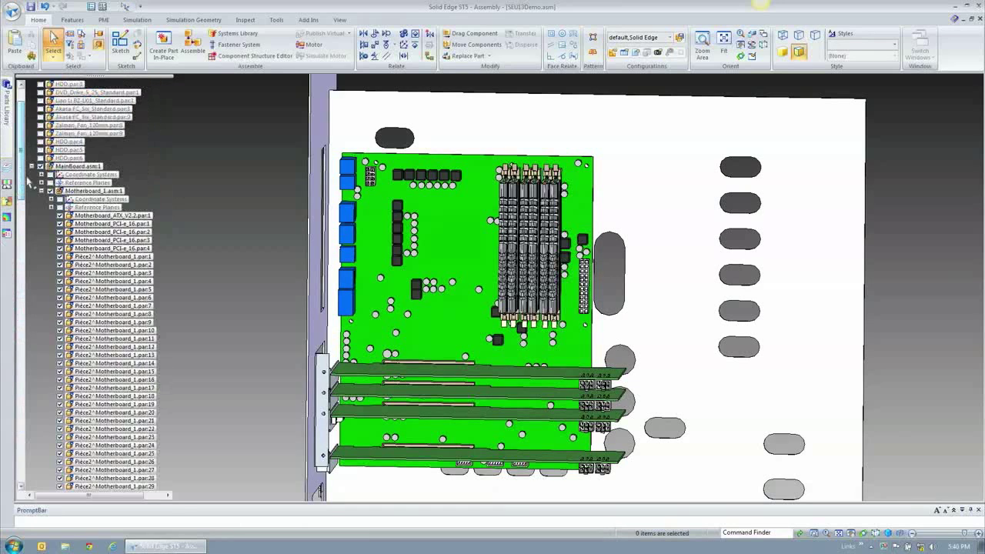
{"action": "left_click", "coordinate": [31, 167]}
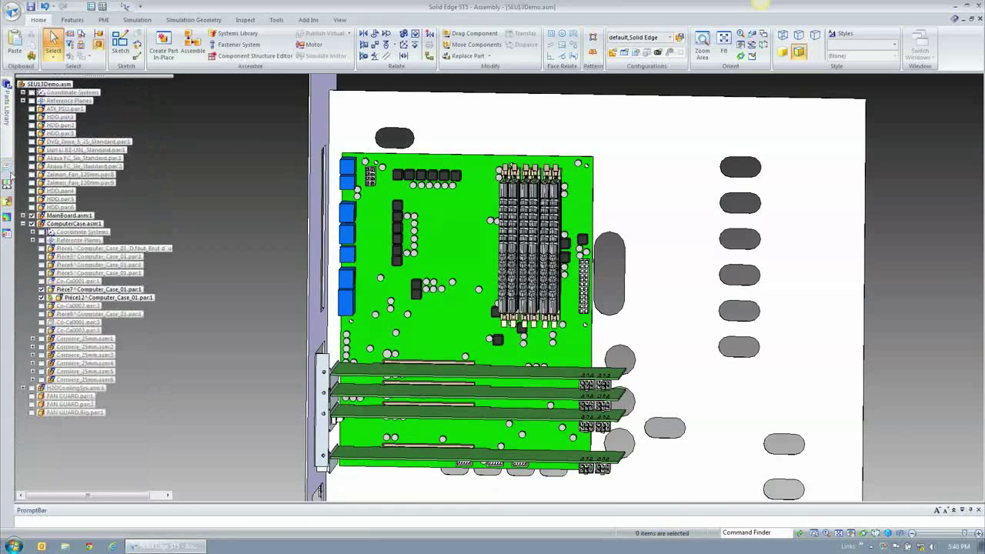
{"action": "left_click", "coordinate": [23, 223]}
{"action": "middle_click_drag", "start_coordinate": [225, 427], "coordinate": [863, 380]}
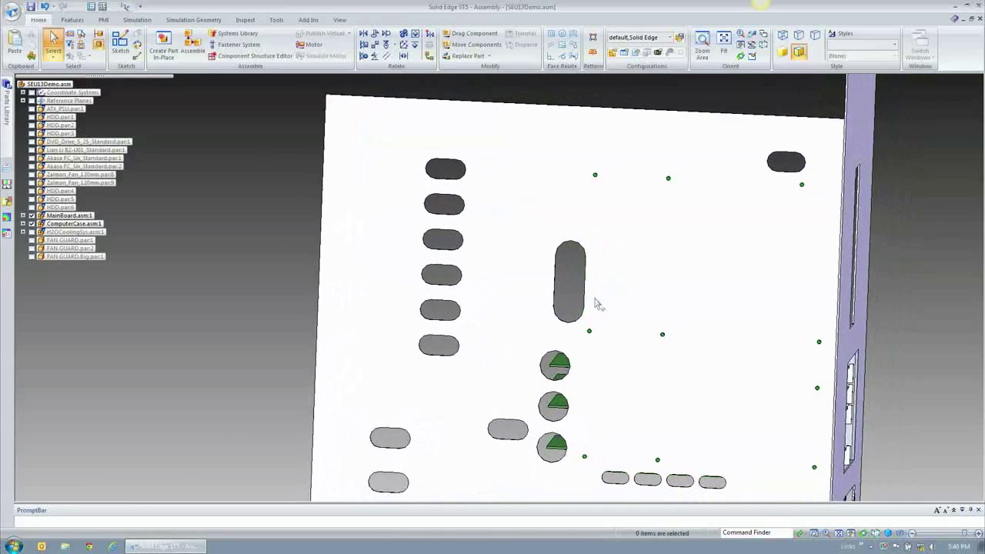
{"action": "middle_click_drag", "start_coordinate": [464, 395], "coordinate": [754, 354]}
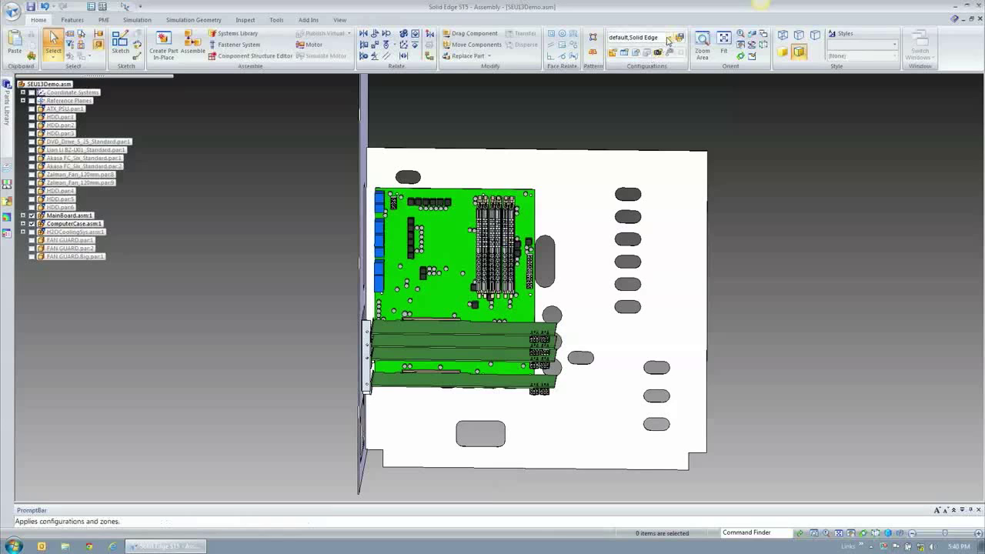
Apply the FanGuards configuration and show the FAN GUARD.par:2 and FAN GUARD.Big.par:1 components
{"action": "left_click", "coordinate": [669, 38]}
{"action": "left_click", "coordinate": [641, 68]}
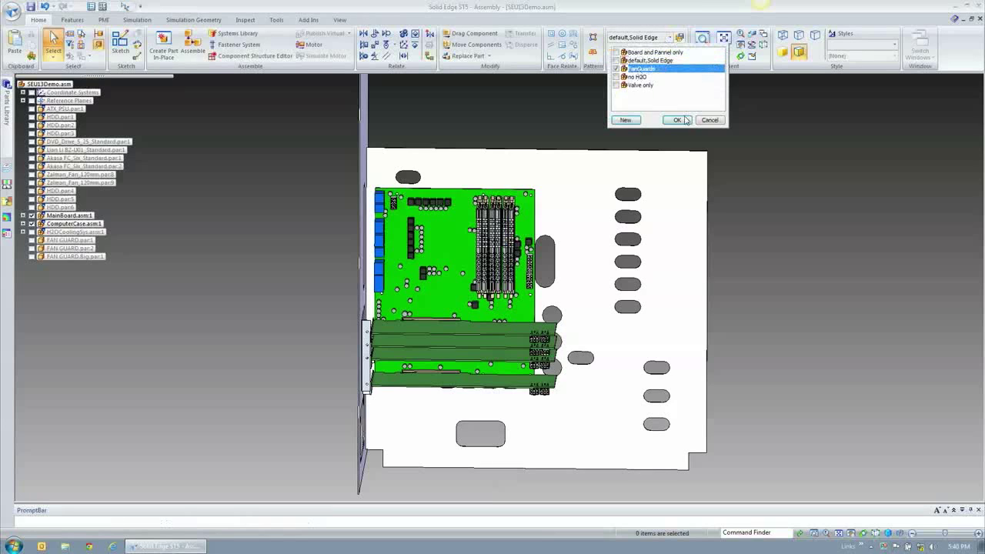
{"action": "left_click", "coordinate": [677, 120]}
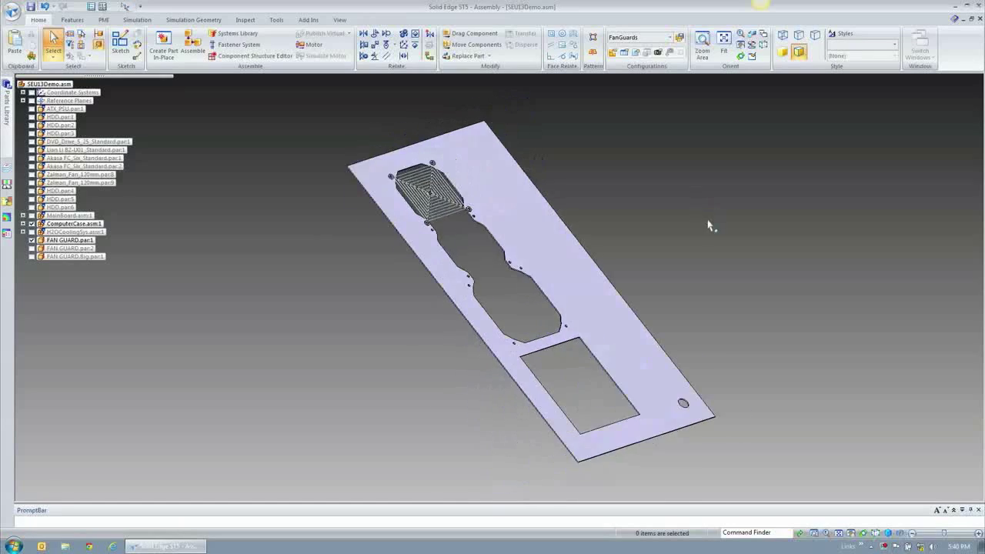
{"action": "left_click", "coordinate": [31, 249]}
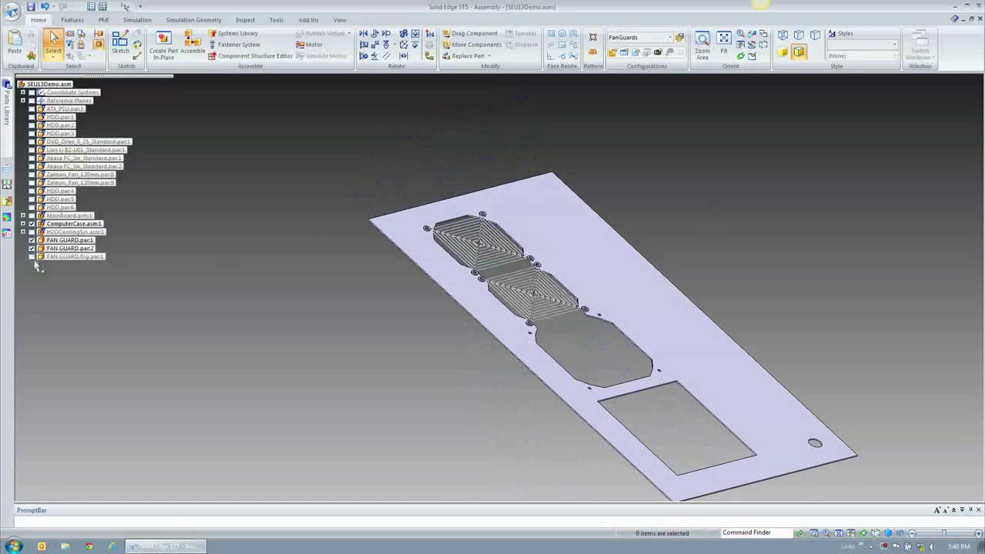
{"action": "left_click", "coordinate": [32, 257]}
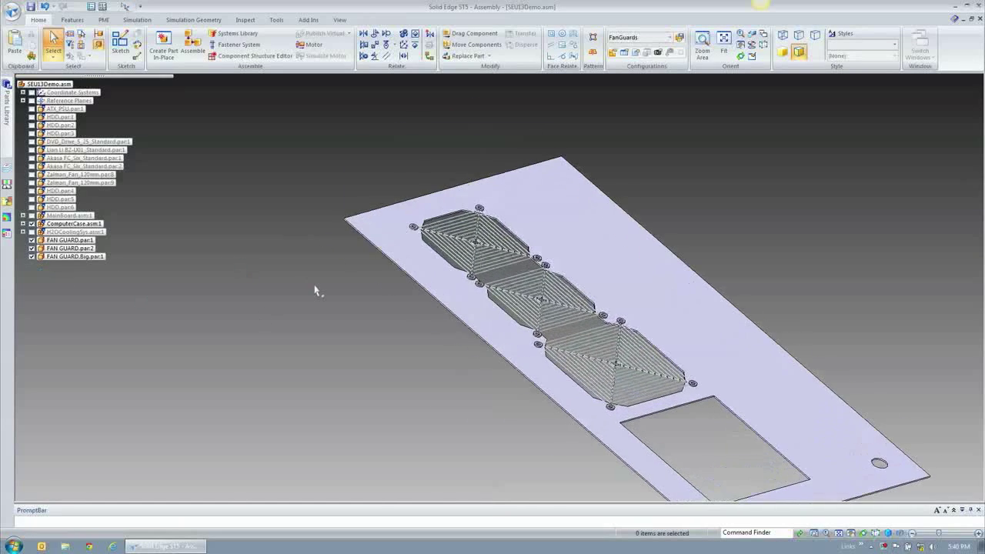
{"action": "middle_click_drag", "start_coordinate": [302, 300], "coordinate": [379, 200]}
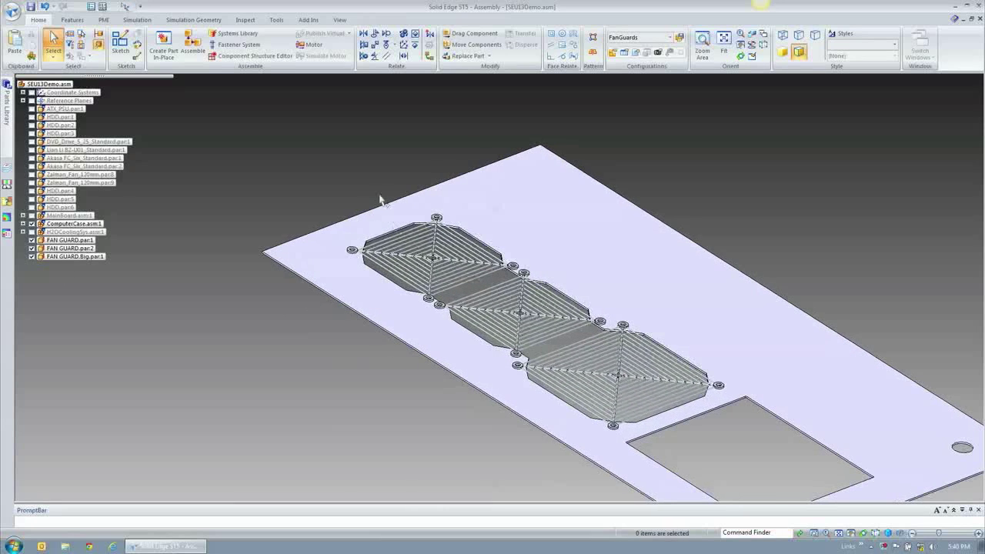
Try lifting FAN GUARD.par:1 straight off the case panel, and clear the selection
{"action": "left_click", "coordinate": [399, 251]}
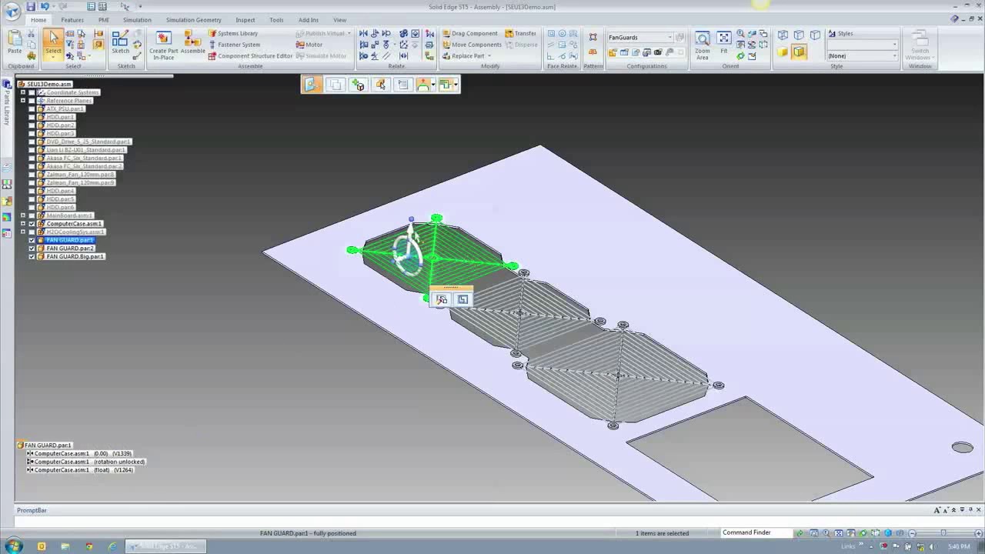
{"action": "left_click", "coordinate": [411, 230]}
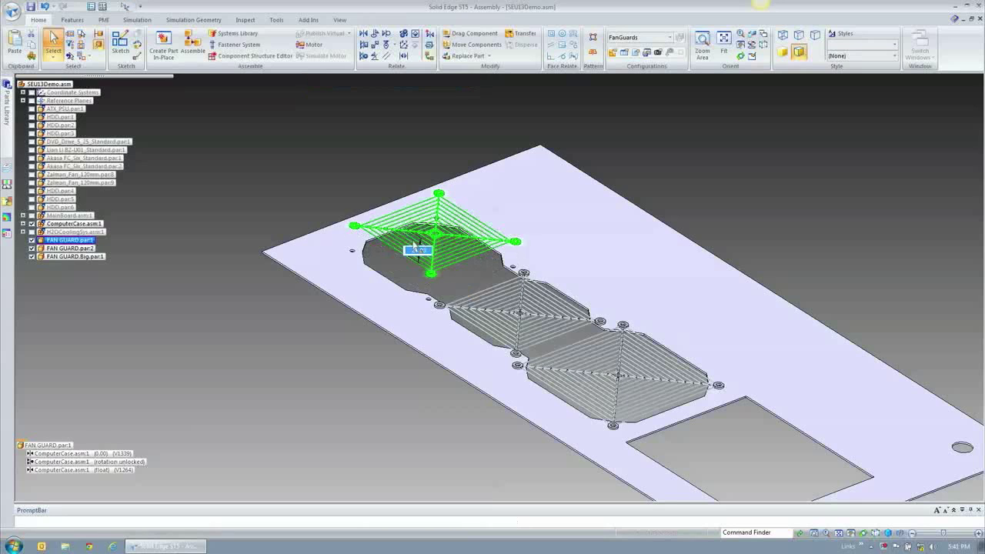
{"action": "left_click", "coordinate": [414, 244]}
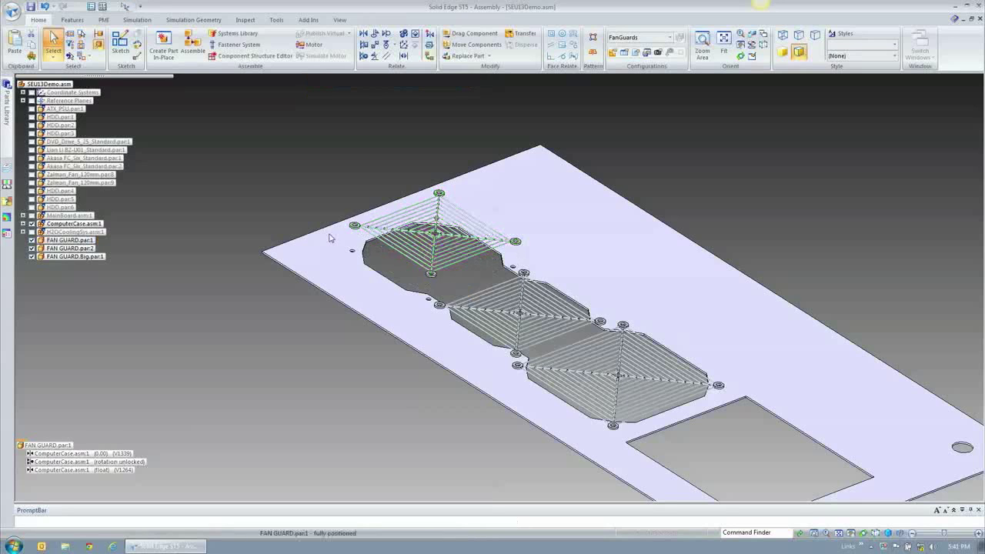
{"action": "left_click", "coordinate": [388, 248]}
{"action": "left_click", "coordinate": [216, 366]}
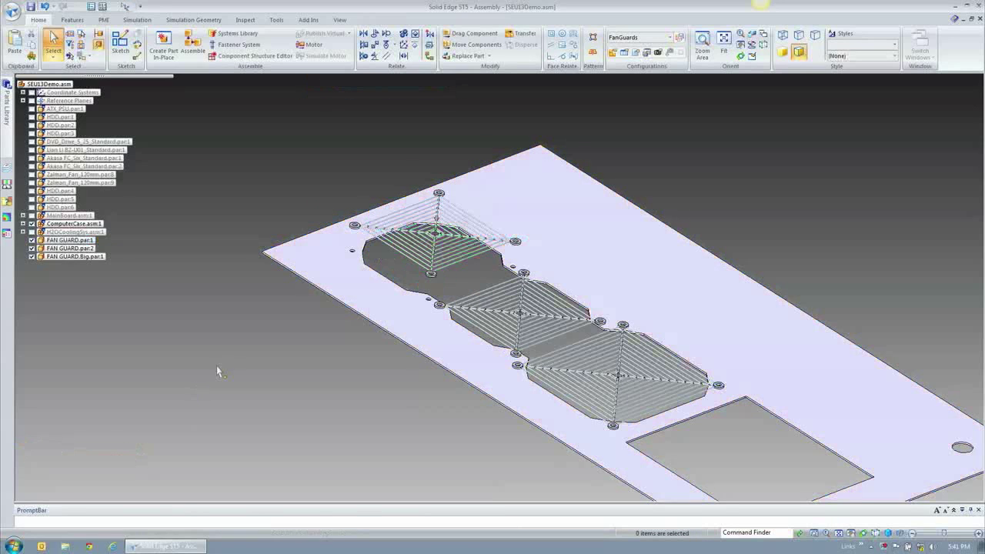
Try lifting FAN GUARD.par:2 and FAN GUARD.Big.par:1 off the case panel in turn, and clear the selection
{"action": "left_click", "coordinate": [499, 330]}
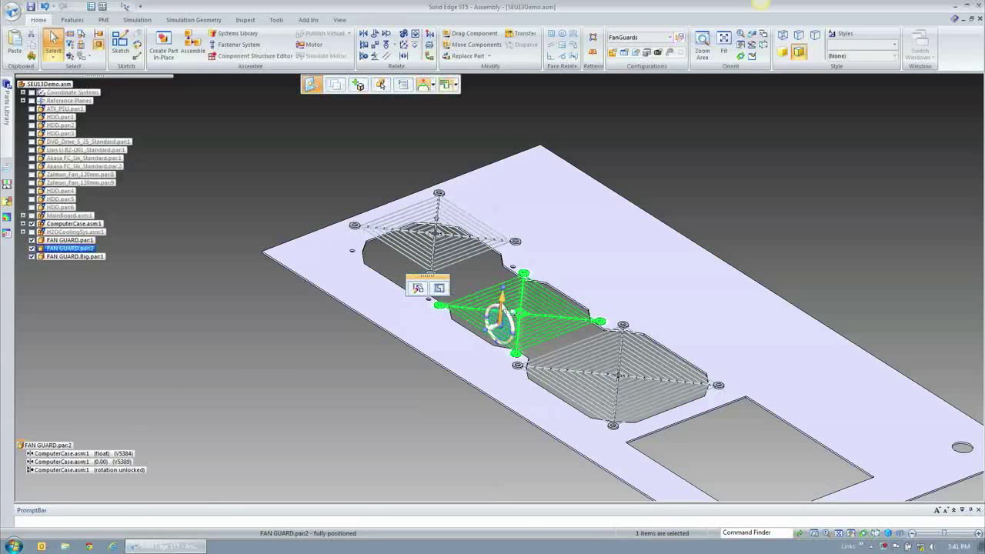
{"action": "left_click", "coordinate": [501, 305]}
{"action": "left_click", "coordinate": [503, 283]}
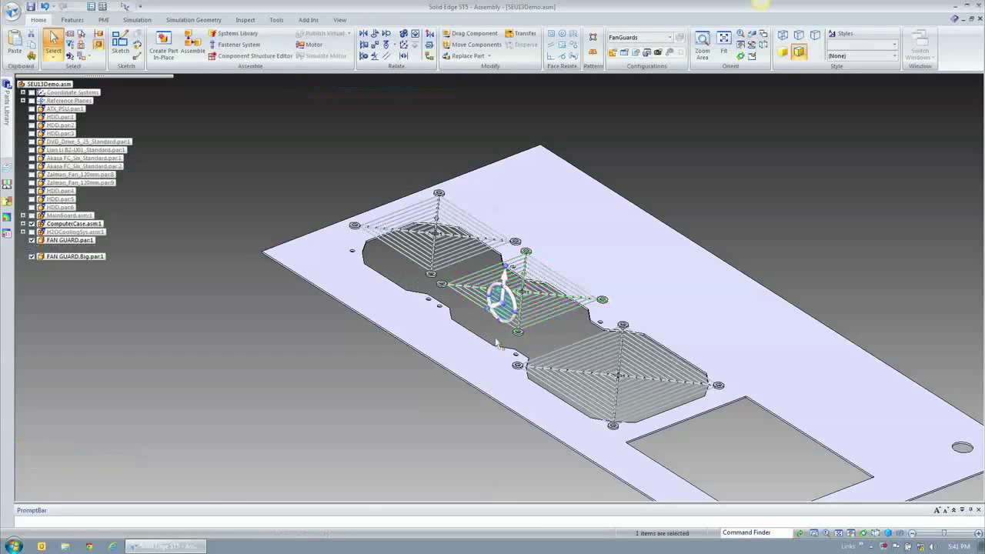
{"action": "left_click", "coordinate": [584, 368]}
{"action": "left_click", "coordinate": [581, 371]}
{"action": "left_click", "coordinate": [582, 358]}
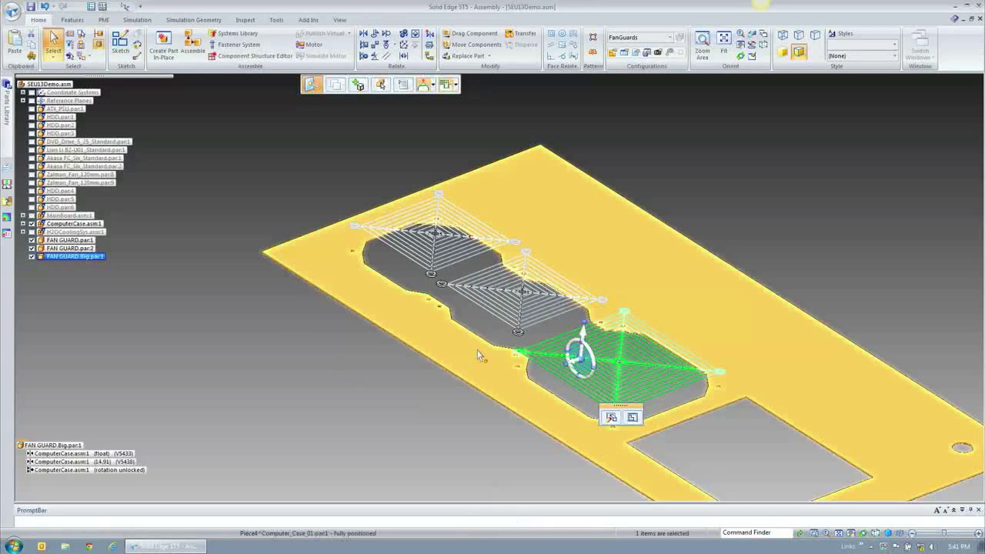
{"action": "left_click", "coordinate": [281, 378]}
Undo the moves of the three fan guards
{"action": "left_click", "coordinate": [46, 7]}
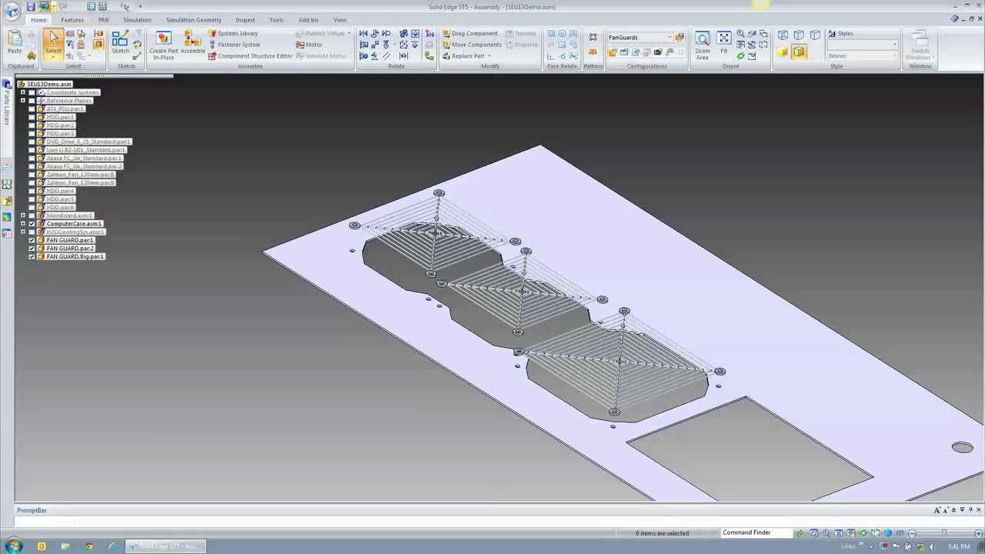
{"action": "left_click", "coordinate": [46, 7]}
{"action": "left_click", "coordinate": [47, 7]}
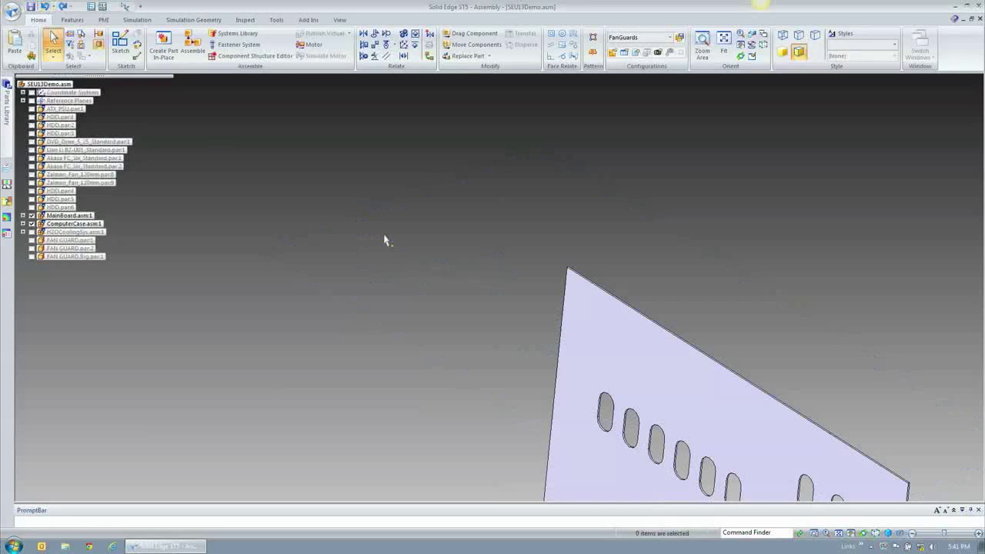
Apply the FanGuards configuration again and show FAN GUARD.Big.par:1 and FAN GUARD.par:2 on the case panel
{"action": "left_click", "coordinate": [638, 37]}
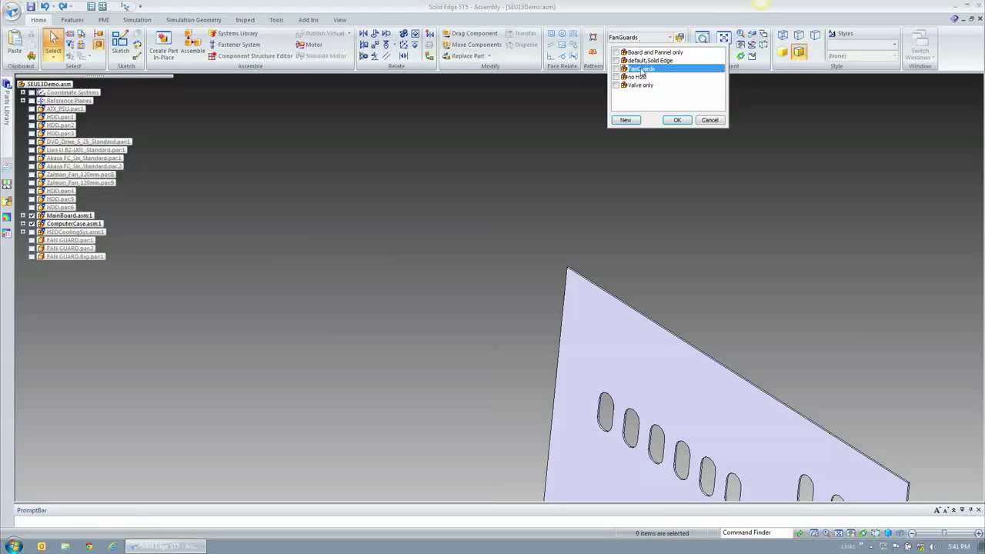
{"action": "left_click", "coordinate": [677, 120]}
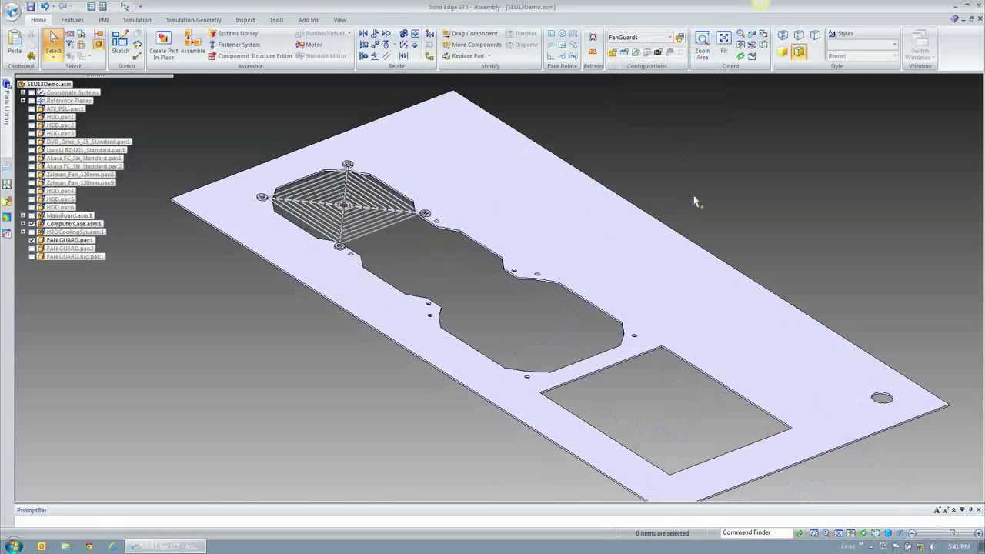
{"action": "left_click", "coordinate": [31, 256]}
{"action": "left_click", "coordinate": [31, 247]}
{"action": "right_click", "coordinate": [229, 389]}
{"action": "left_click", "coordinate": [228, 393]}
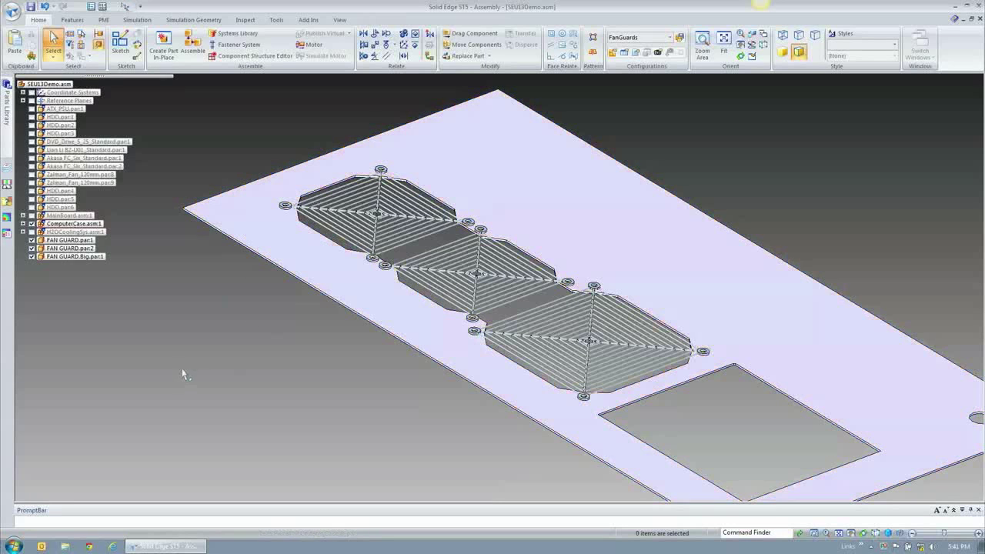
Try raising the upper face of the Pièce4^Computer_Case_01.par:1 panel by about 23.64, and undo the move
{"action": "left_click", "coordinate": [269, 235]}
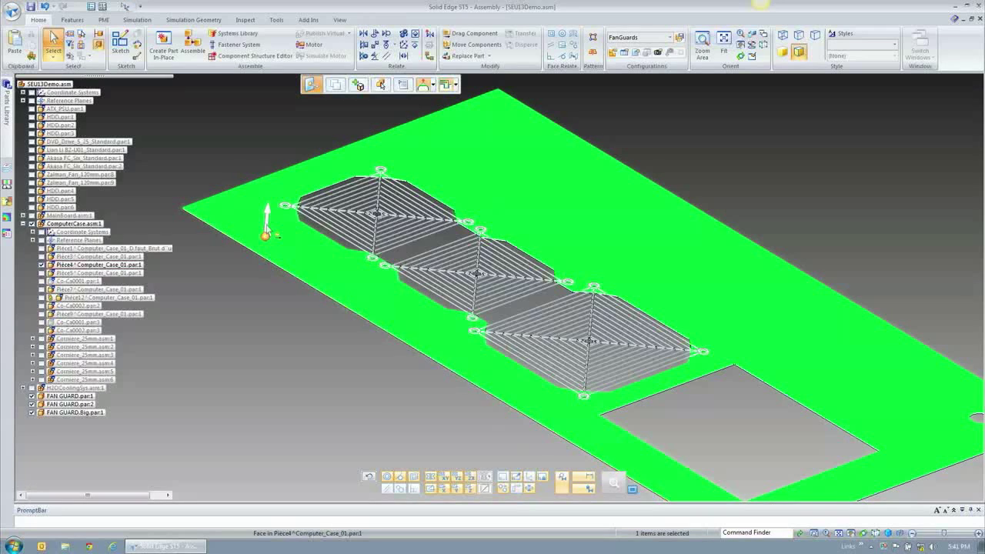
{"action": "left_click", "coordinate": [267, 219]}
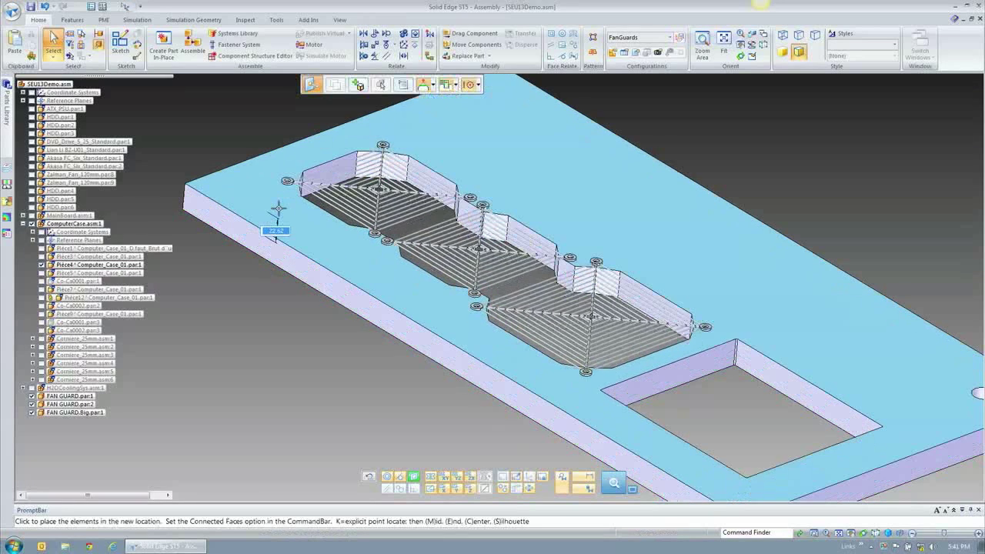
{"action": "left_click", "coordinate": [280, 215]}
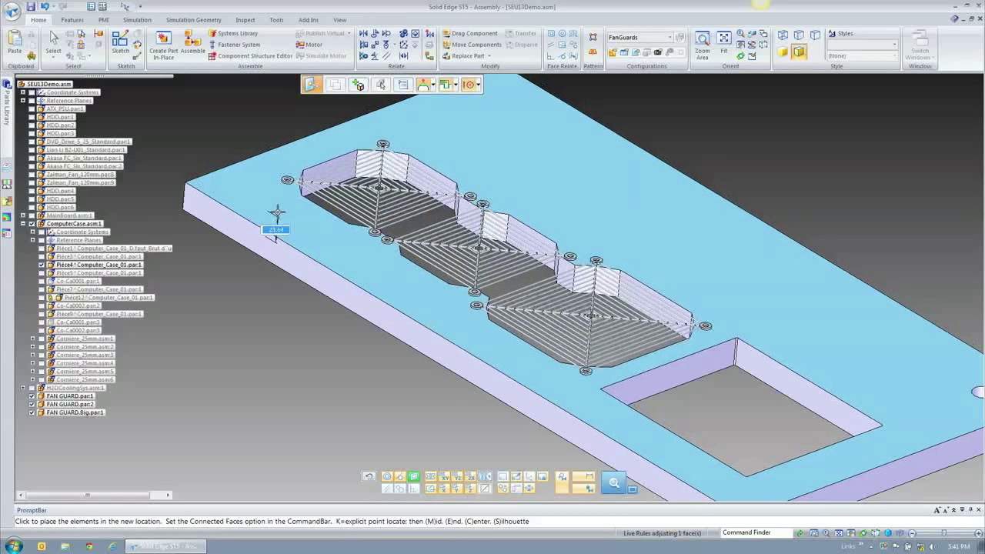
{"action": "key", "text": "ctrl+z"}
{"action": "right_click", "coordinate": [283, 400]}
{"action": "left_click", "coordinate": [267, 401]}
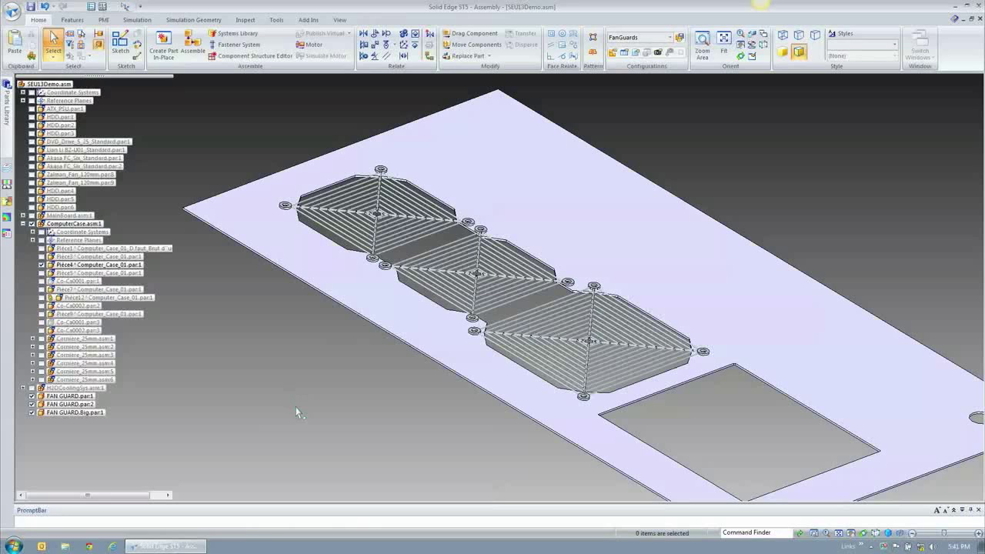
Select FAN GUARD.par:1 together with its related case panel faces, and clear the selection
{"action": "scroll", "coordinate": [409, 188], "scroll_direction": "up", "scroll_amount": 3}
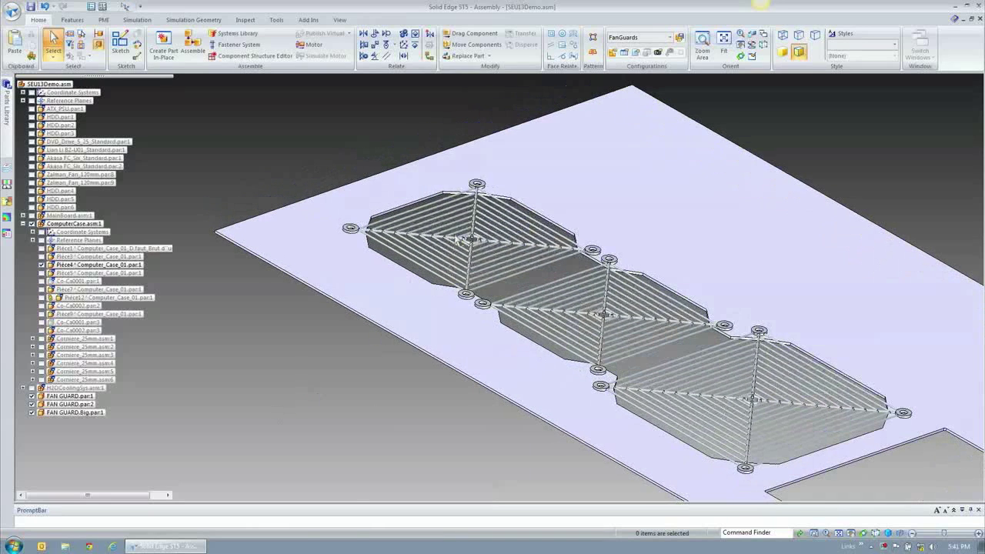
{"action": "middle_click_drag", "start_coordinate": [480, 223], "coordinate": [465, 254]}
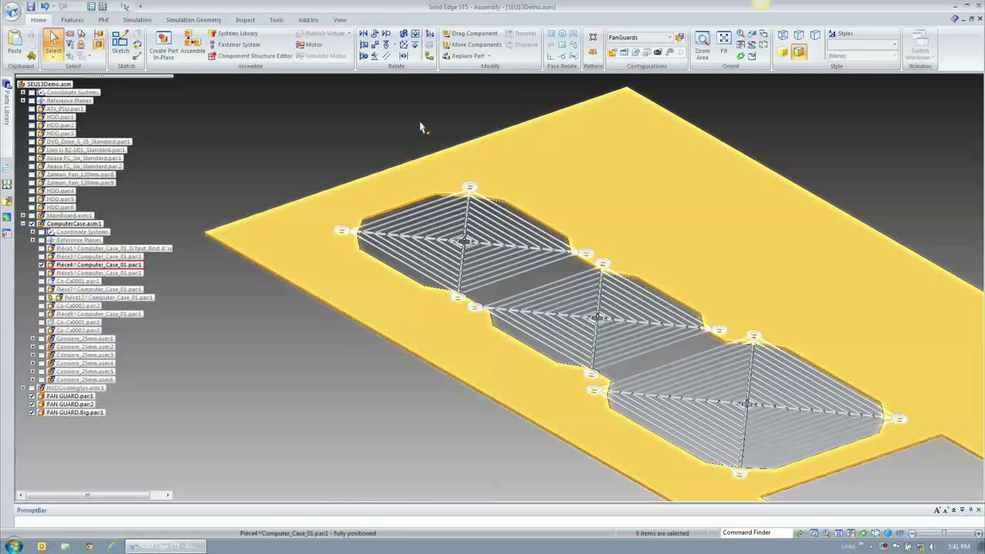
{"action": "middle_click_drag", "start_coordinate": [299, 153], "coordinate": [343, 161]}
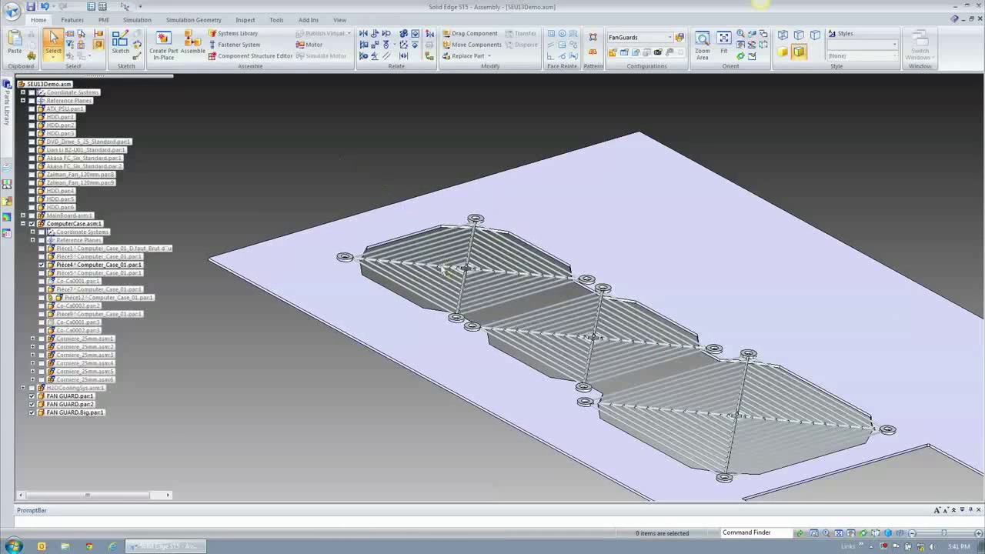
{"action": "left_click", "coordinate": [445, 269]}
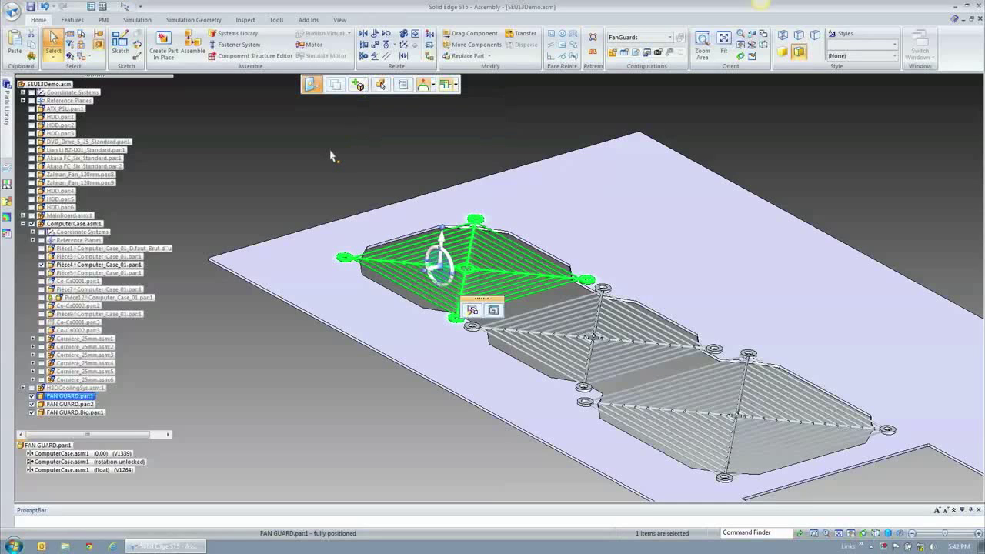
{"action": "left_click", "coordinate": [358, 85]}
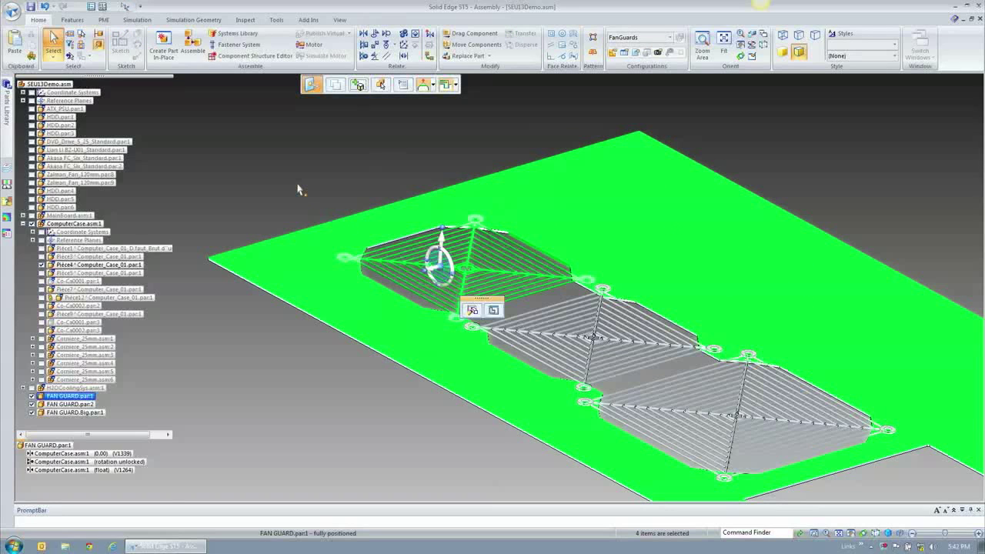
{"action": "key", "text": "Escape"}
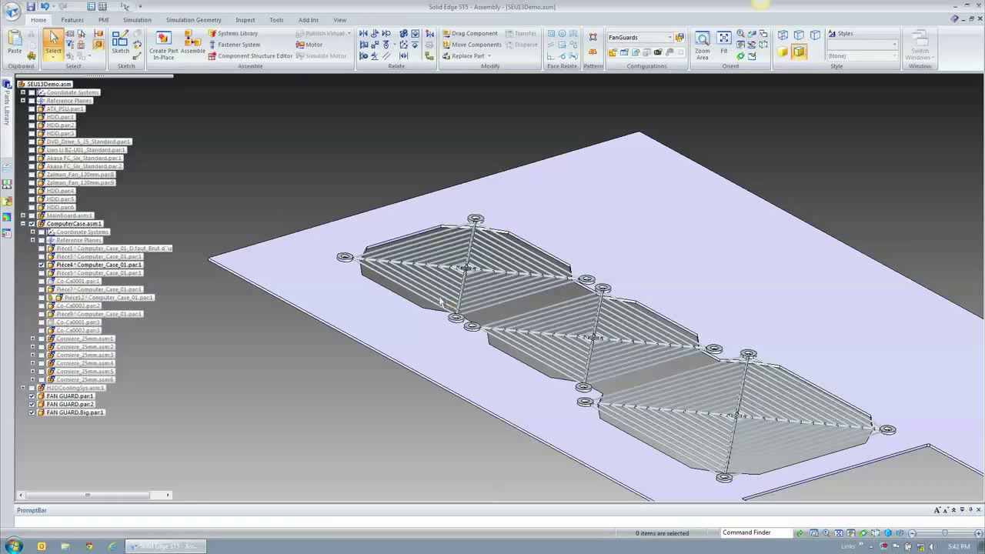
Try raising FAN GUARD.par:1 together with its related panel faces by about 24, and undo the move
{"action": "left_click", "coordinate": [397, 262]}
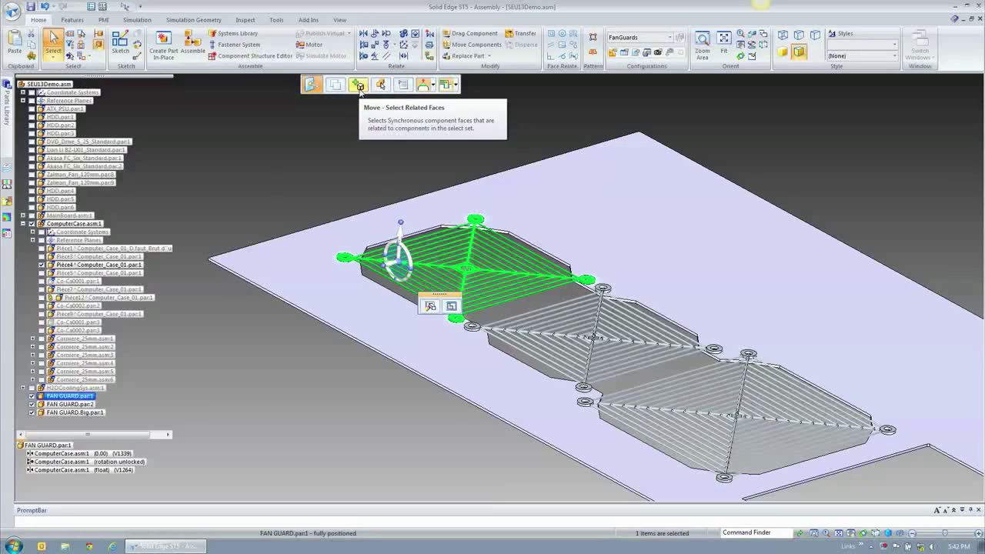
{"action": "left_click", "coordinate": [360, 85]}
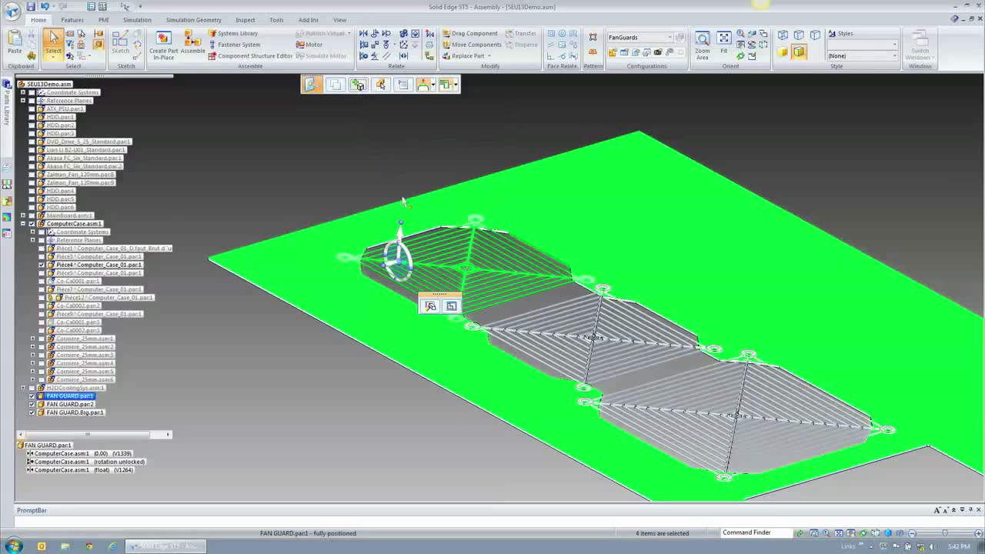
{"action": "left_click", "coordinate": [400, 222]}
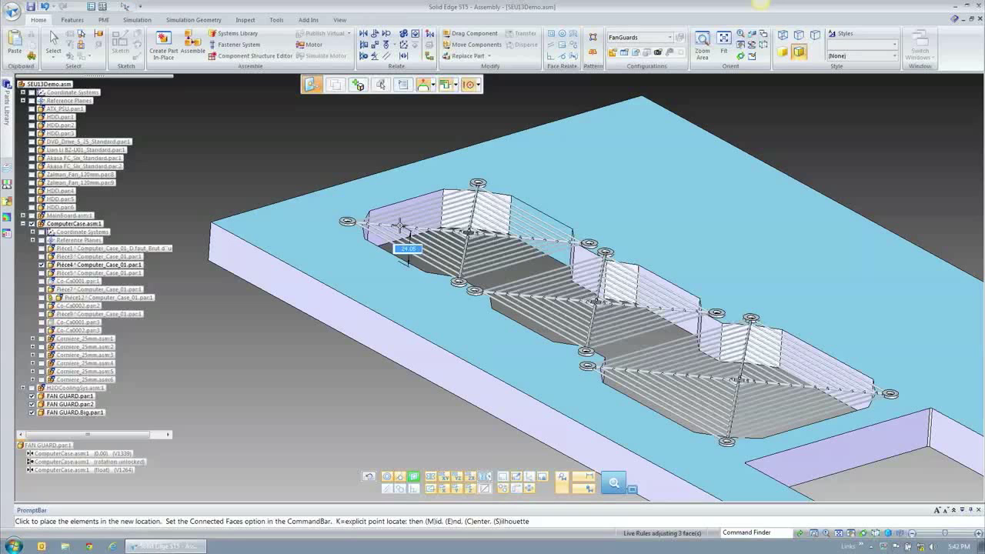
{"action": "left_click", "coordinate": [400, 225]}
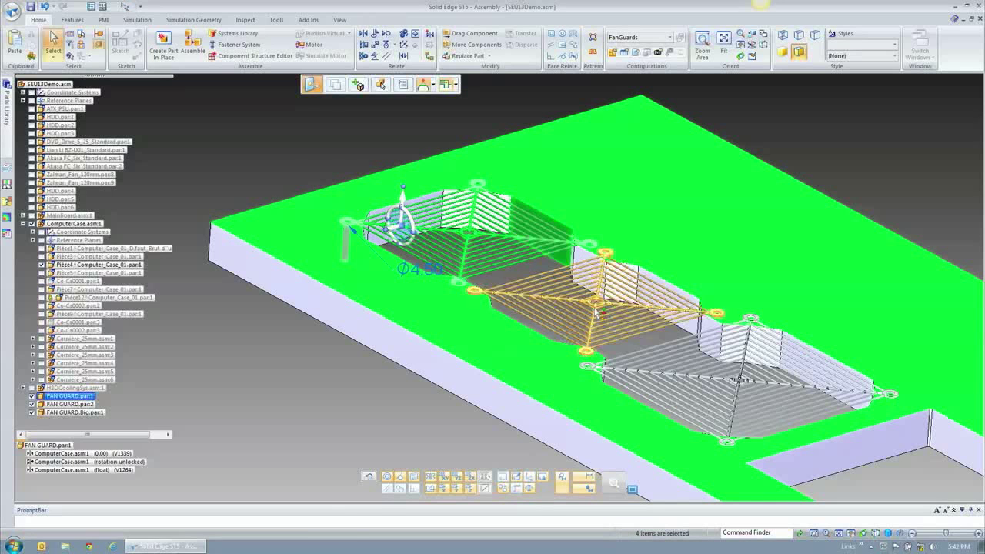
{"action": "key", "text": "Escape"}
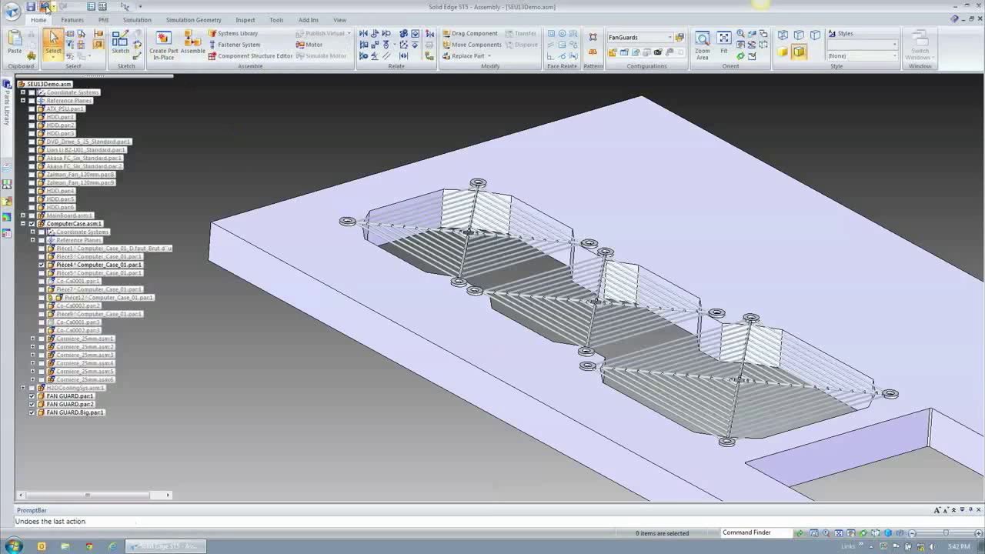
{"action": "left_click", "coordinate": [46, 8]}
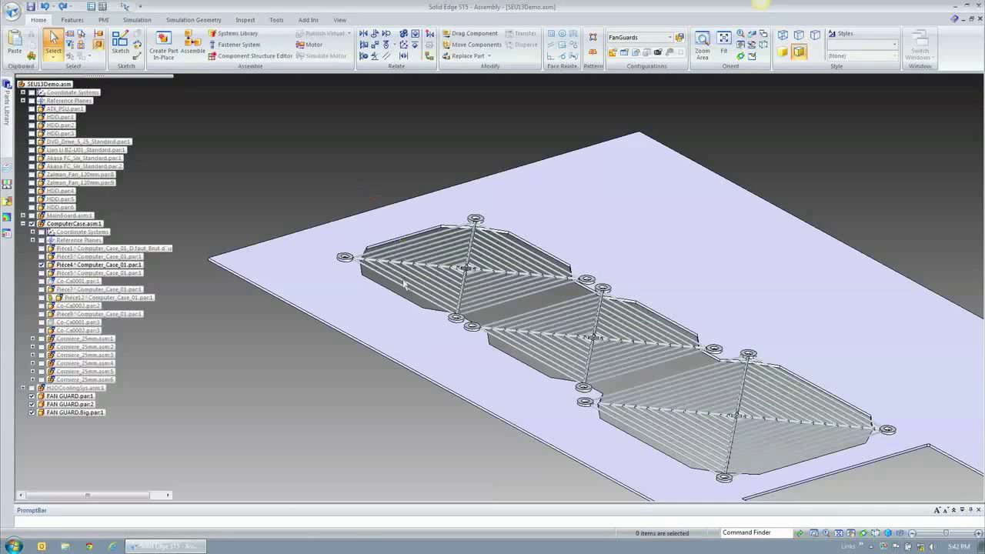
Try lifting FAN GUARD.par:1 off the panel without its related faces, and cancel the move
{"action": "left_click", "coordinate": [408, 263]}
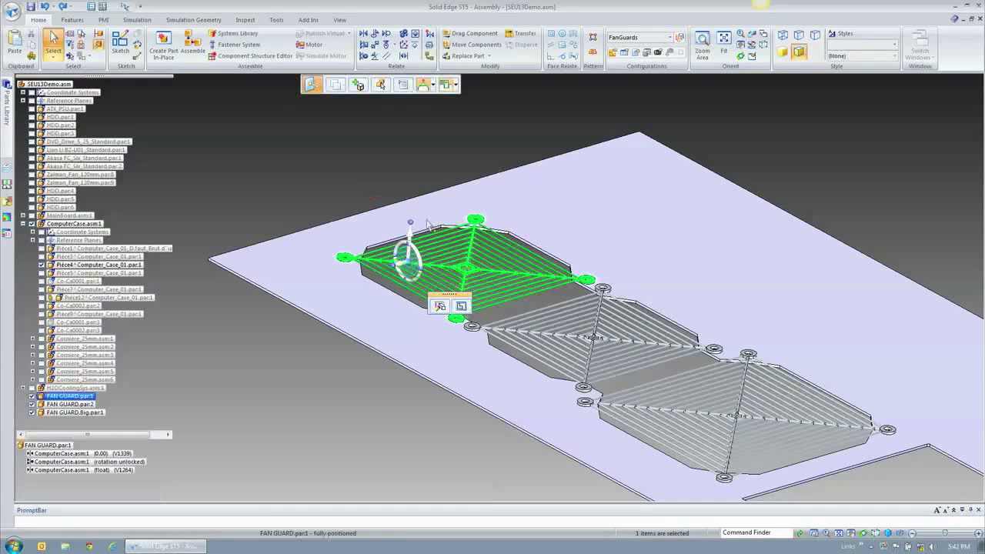
{"action": "left_click", "coordinate": [412, 244]}
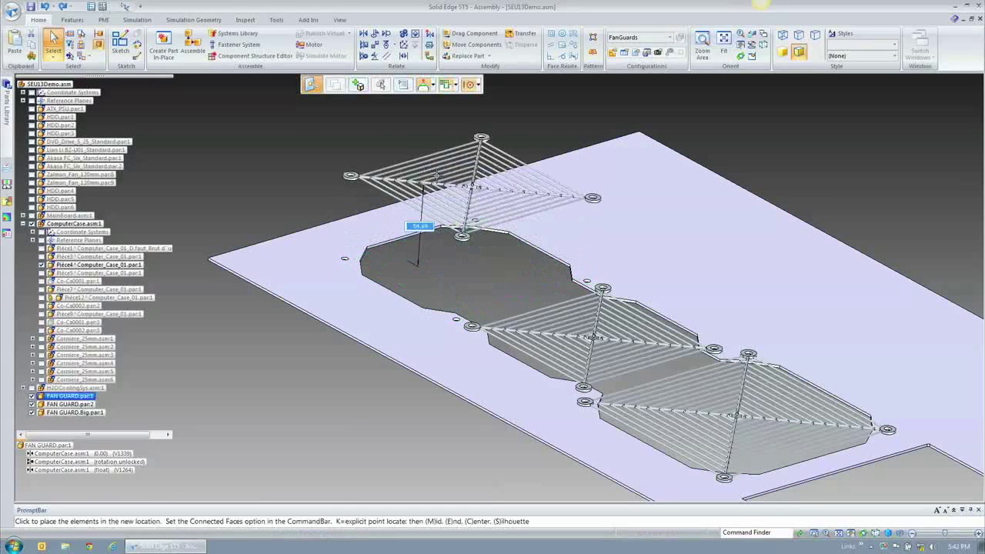
{"action": "left_click", "coordinate": [378, 189]}
{"action": "key", "text": "Escape"}
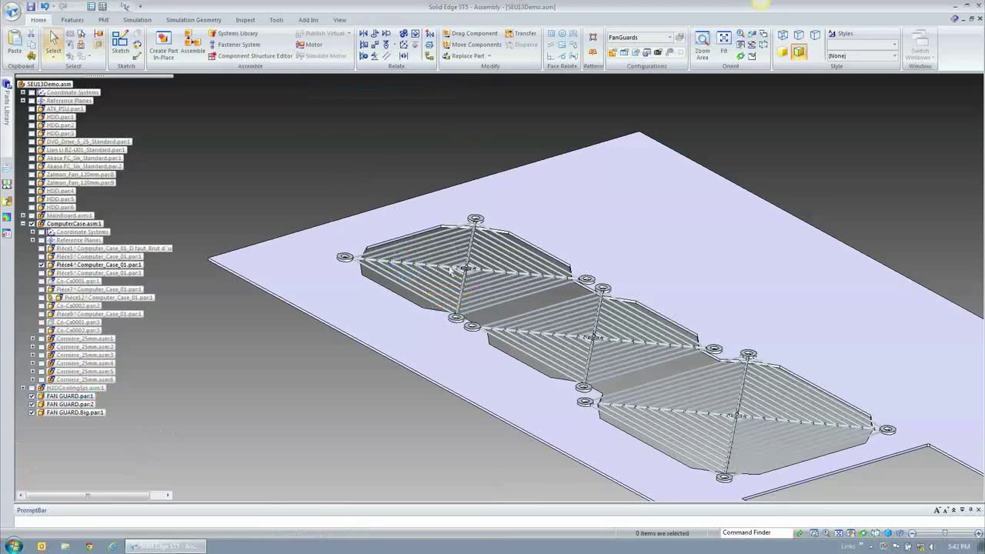
Add the related panel faces to the FAN GUARD.par:1 selection and raise them together to thicken the panel
{"action": "left_click", "coordinate": [446, 268]}
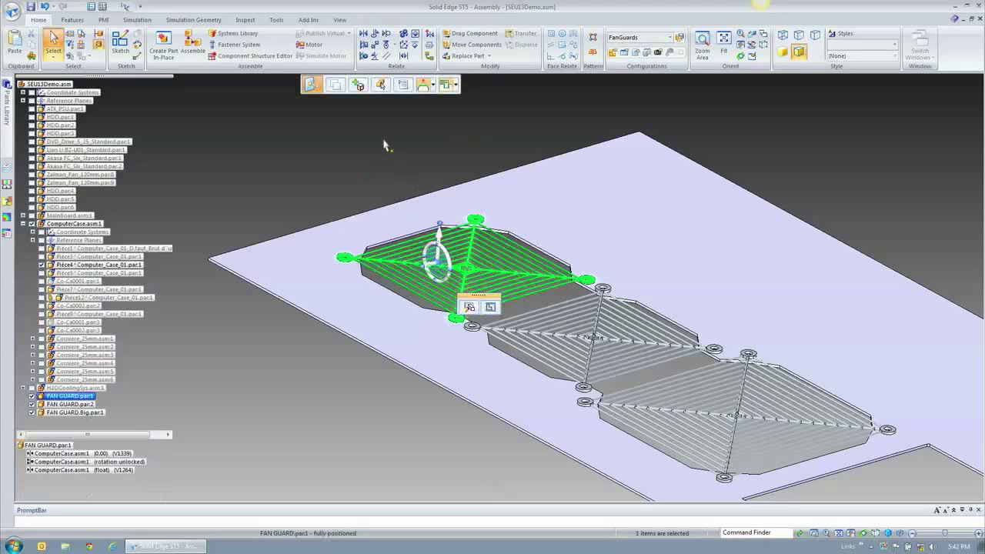
{"action": "left_click", "coordinate": [358, 84]}
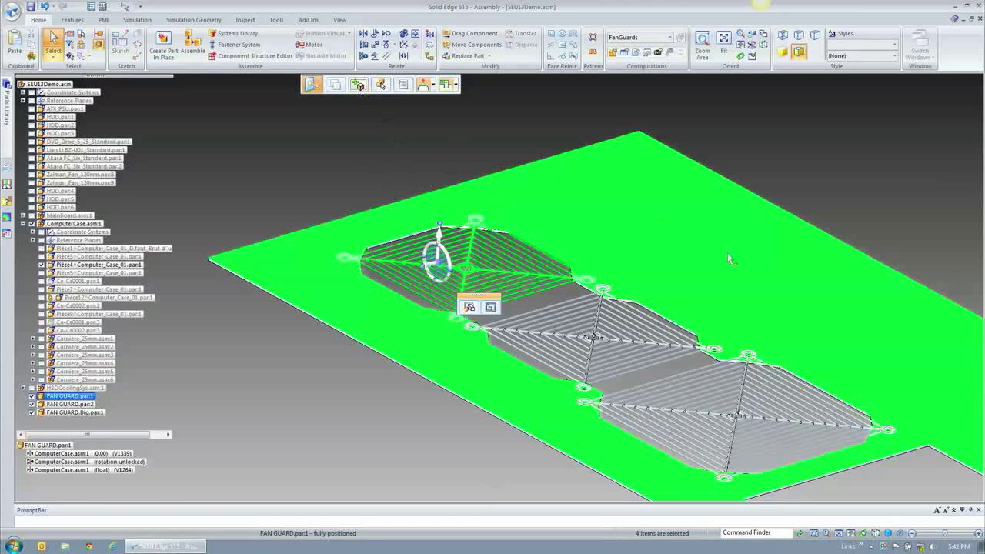
{"action": "left_click", "coordinate": [438, 241]}
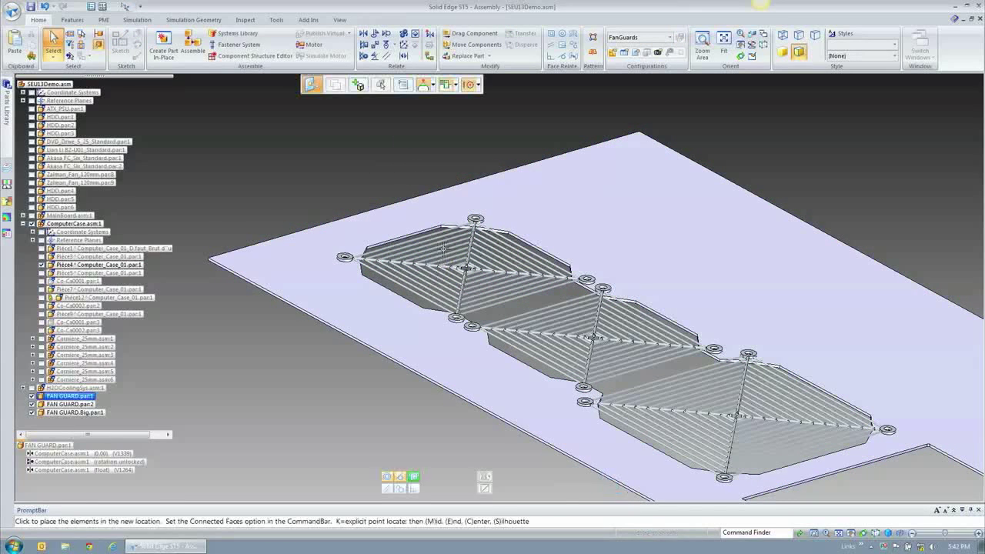
{"action": "left_click", "coordinate": [450, 240]}
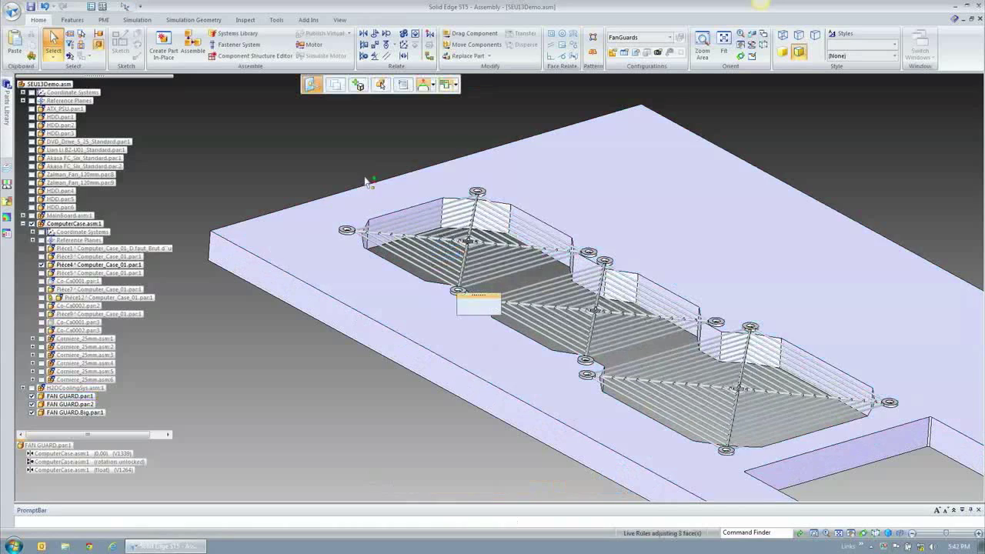
{"action": "right_click", "coordinate": [310, 151]}
{"action": "left_click", "coordinate": [265, 136]}
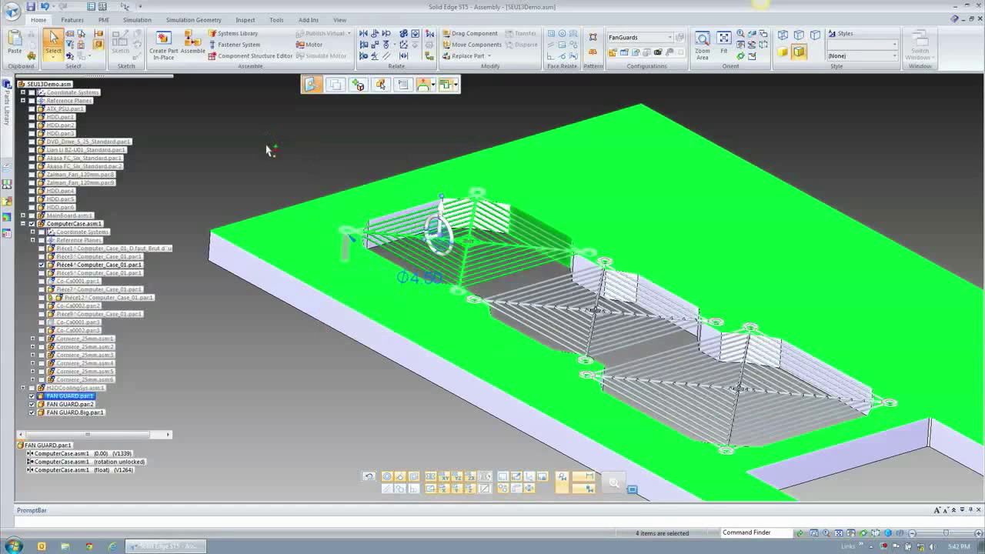
{"action": "key", "text": "Escape"}
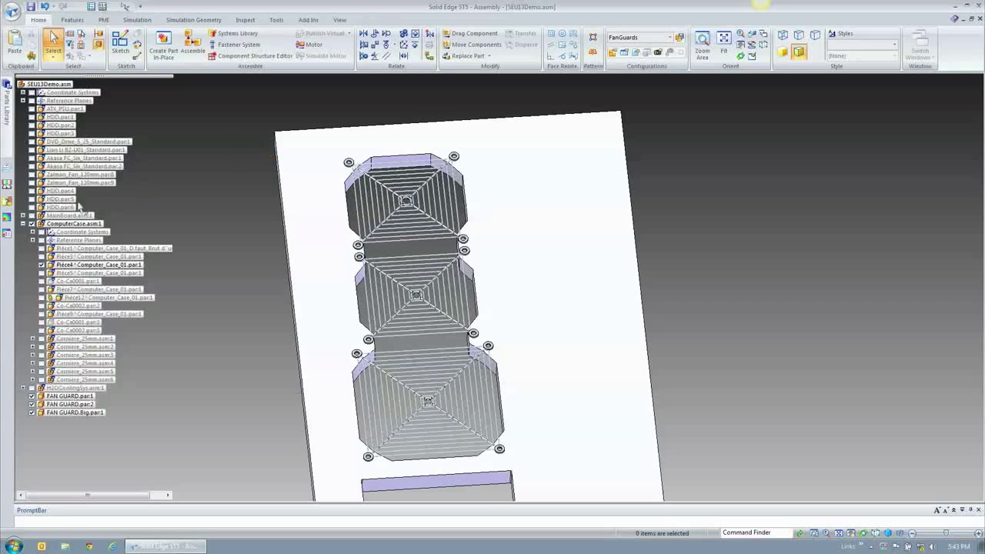
Collapse the ComputerCase.asm:1 subassembly and apply the no H2O configuration
{"action": "left_click", "coordinate": [24, 223]}
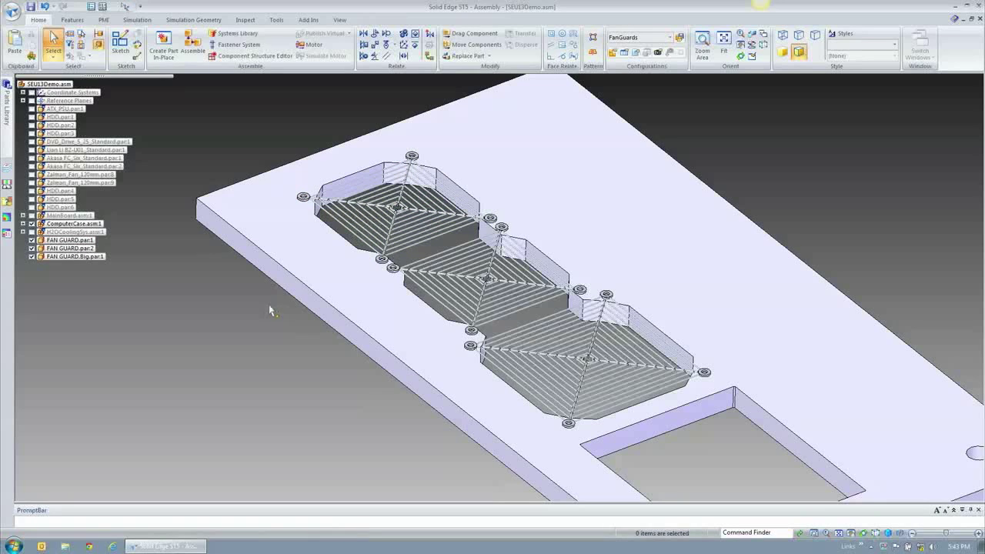
{"action": "left_click", "coordinate": [642, 37]}
{"action": "left_click", "coordinate": [625, 77]}
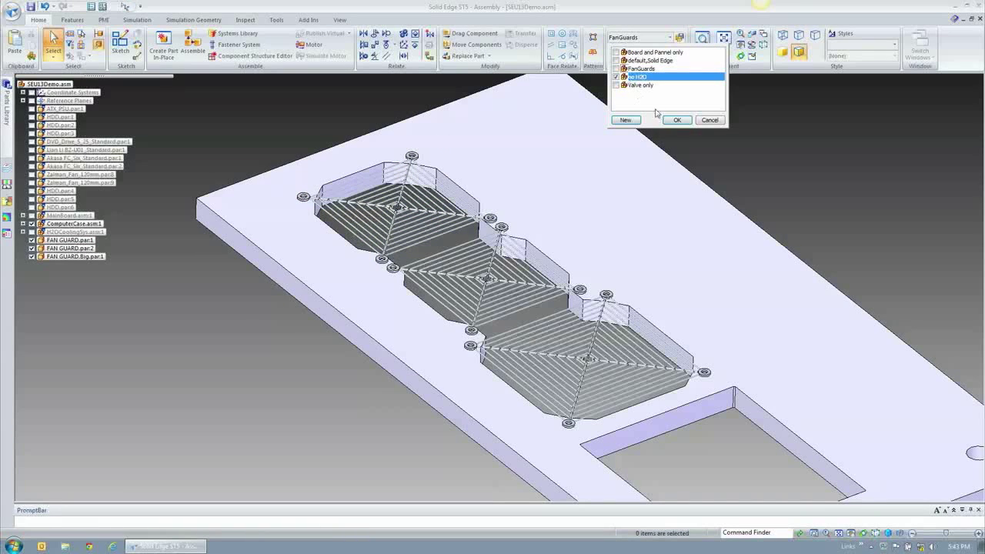
{"action": "left_click", "coordinate": [675, 124]}
{"action": "right_click", "coordinate": [765, 280]}
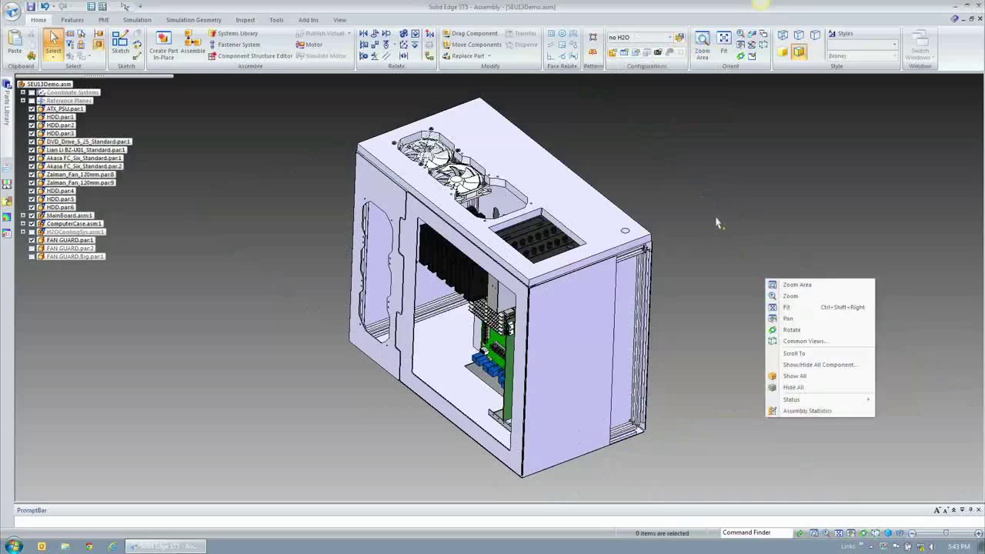
{"action": "left_click", "coordinate": [717, 219]}
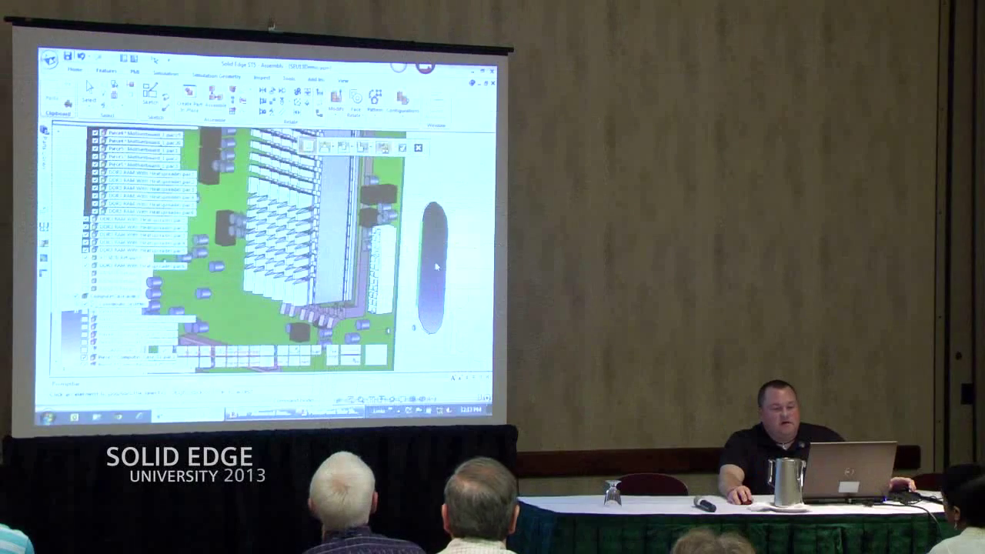
Leave the active command and examine the case panels around the motherboard, their slots and the connector opening
{"action": "scroll", "coordinate": [427, 239], "scroll_direction": "down", "scroll_amount": 5}
{"action": "middle_click_drag", "start_coordinate": [471, 329], "coordinate": [482, 409]}
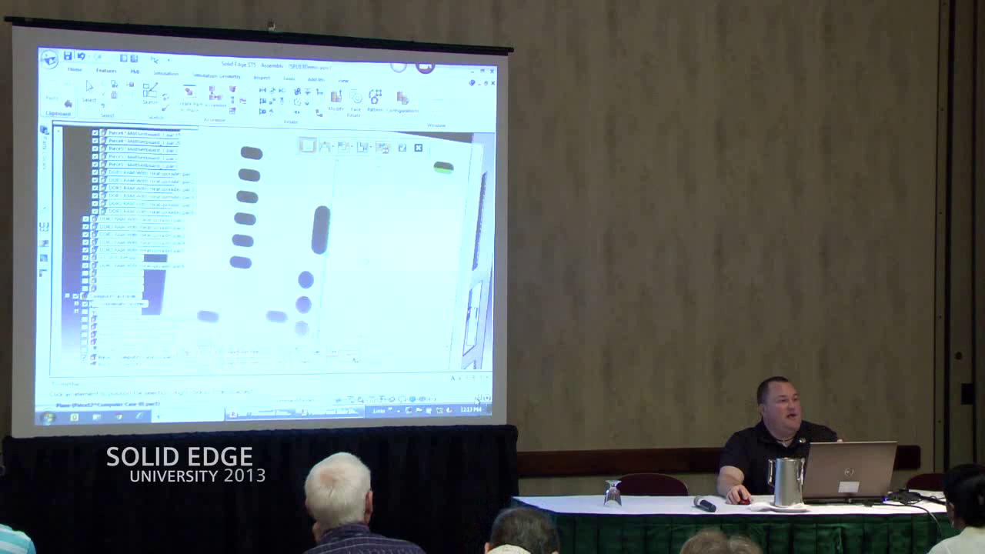
{"action": "key", "text": "Escape"}
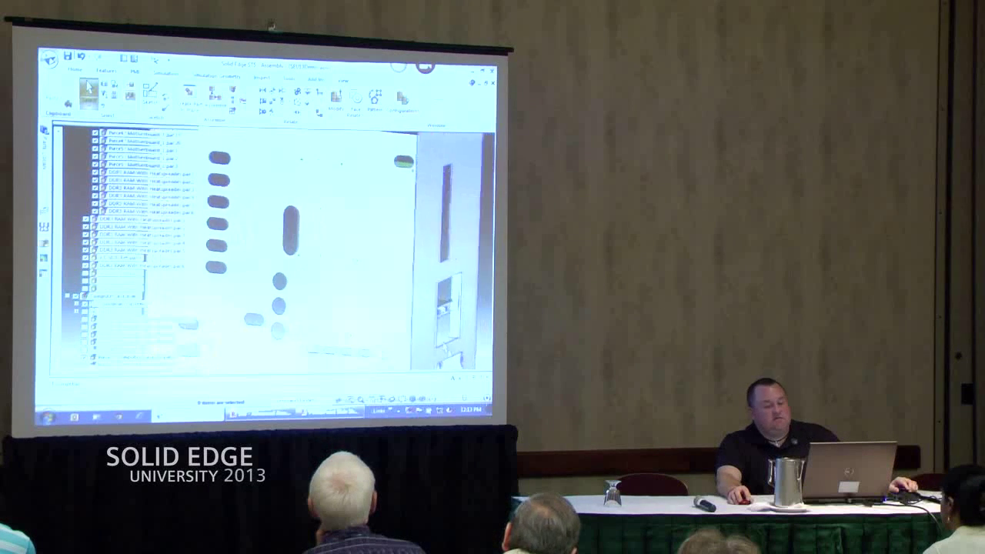
{"action": "middle_click_drag", "start_coordinate": [441, 290], "coordinate": [437, 335]}
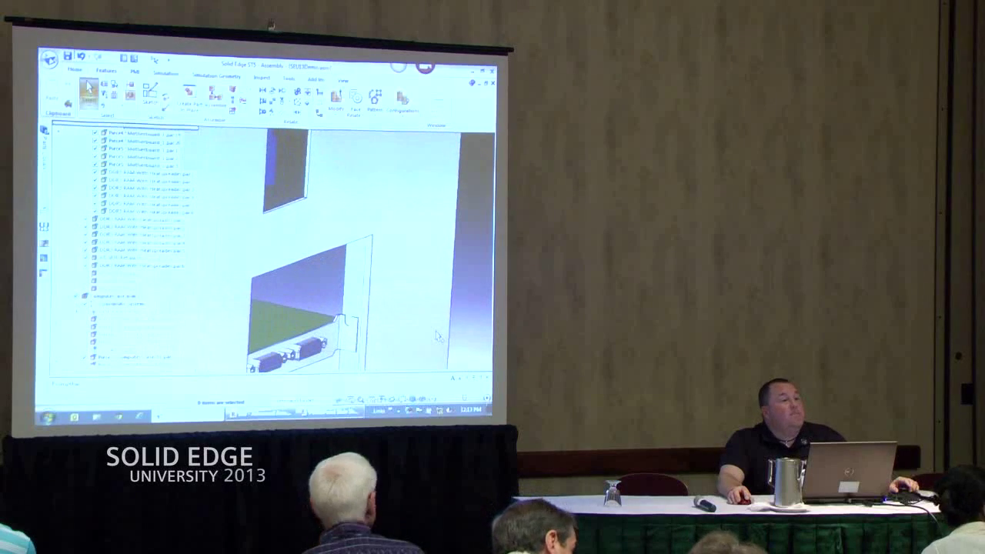
{"action": "scroll", "coordinate": [437, 336], "scroll_direction": "up", "scroll_amount": 1}
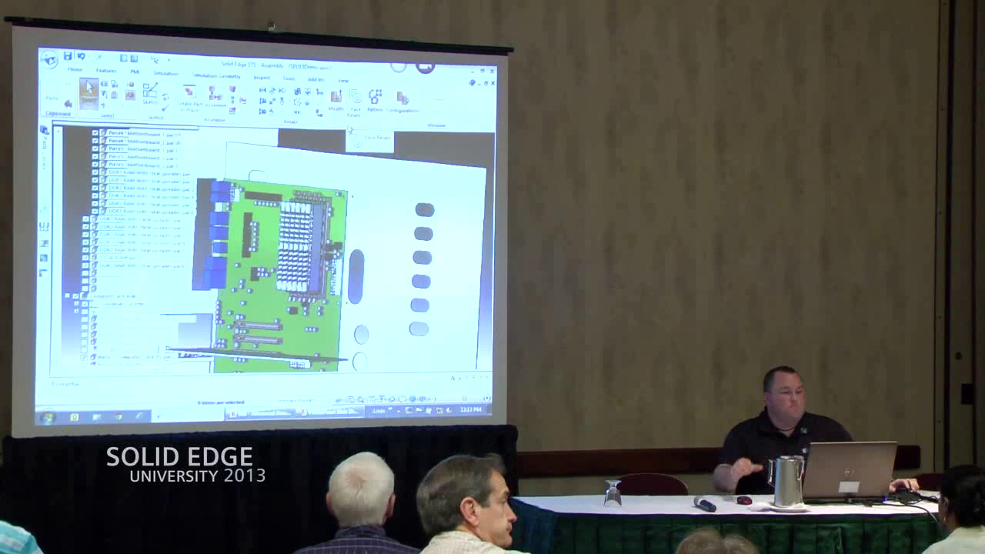
{"action": "middle_click_drag", "start_coordinate": [350, 132], "coordinate": [344, 146]}
{"action": "middle_click_drag", "start_coordinate": [408, 250], "coordinate": [351, 263]}
{"action": "mouse_move", "coordinate": [442, 202]}
{"action": "middle_mouse_down"}
{"action": "mouse_move", "coordinate": [414, 202]}
{"action": "mouse_move", "coordinate": [425, 203]}
{"action": "middle_mouse_up"}
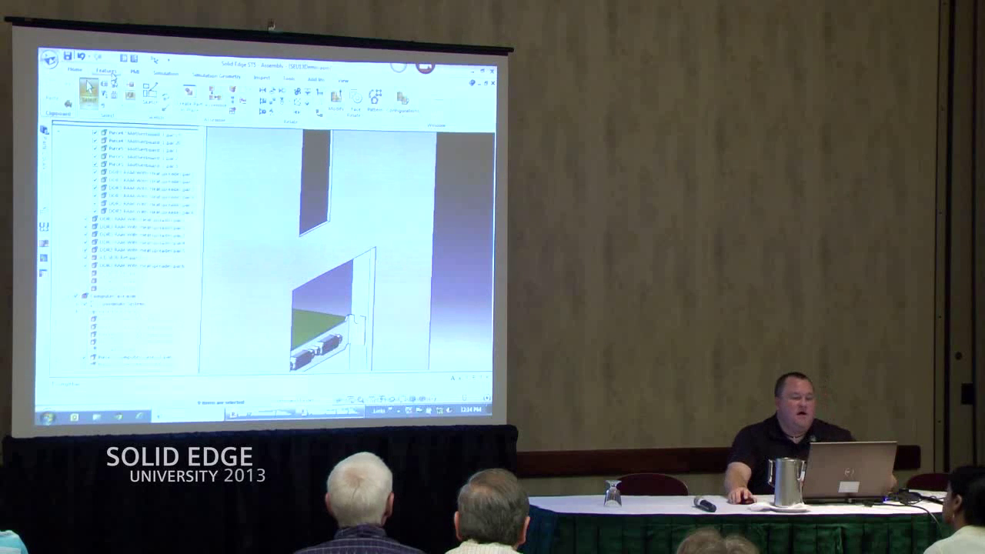
Open the case panel around the motherboard's connector opening for in-place editing
{"action": "left_click", "coordinate": [290, 80]}
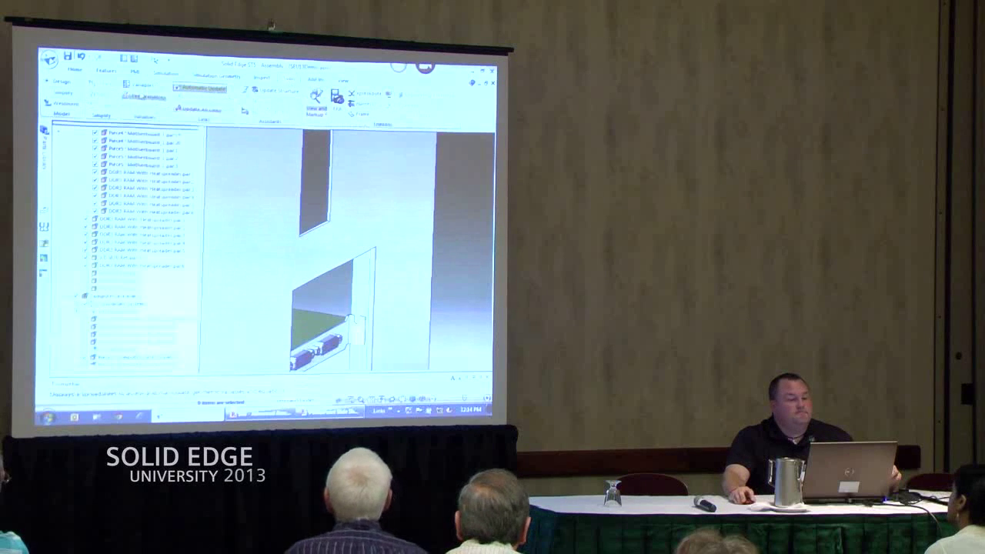
{"action": "left_click", "coordinate": [77, 71]}
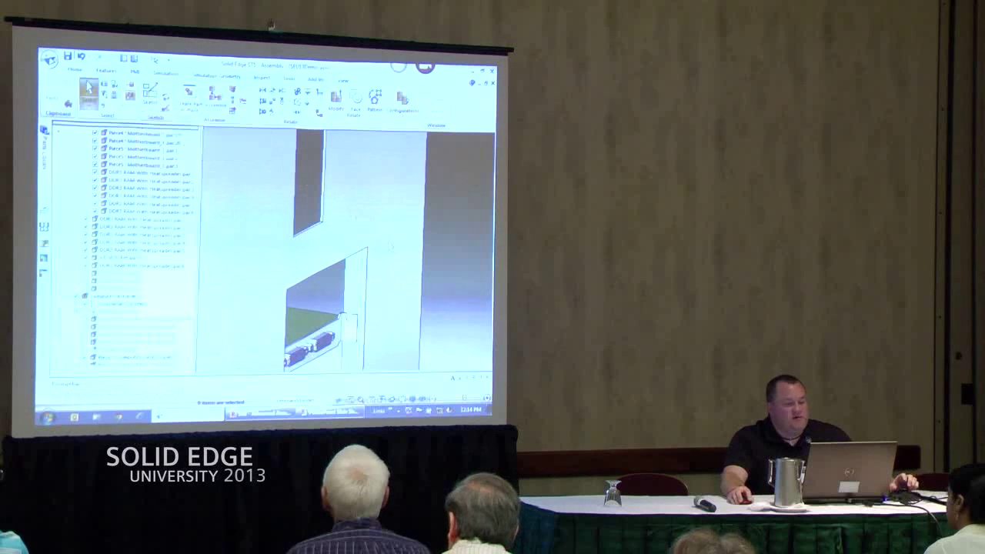
{"action": "left_click", "coordinate": [377, 304]}
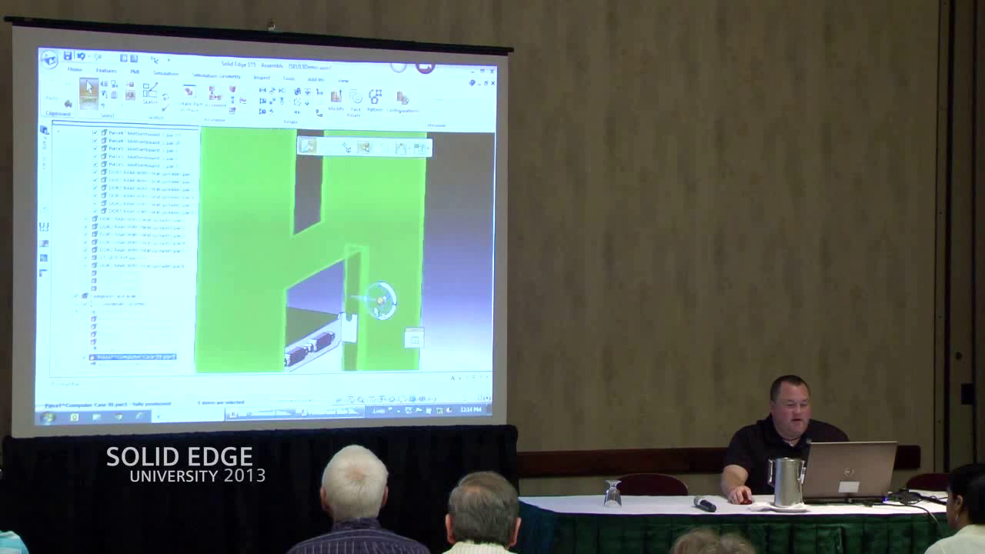
{"action": "double_click", "coordinate": [420, 347]}
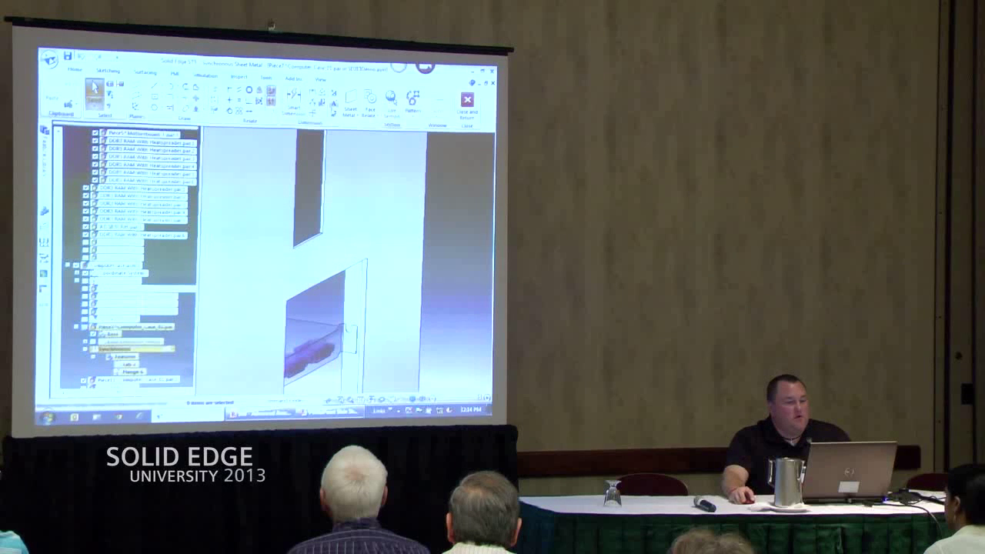
Start a hole and project the reference geometry at the card bracket's notch onto the narrow panel face beside the connector opening
{"action": "left_click", "coordinate": [353, 112]}
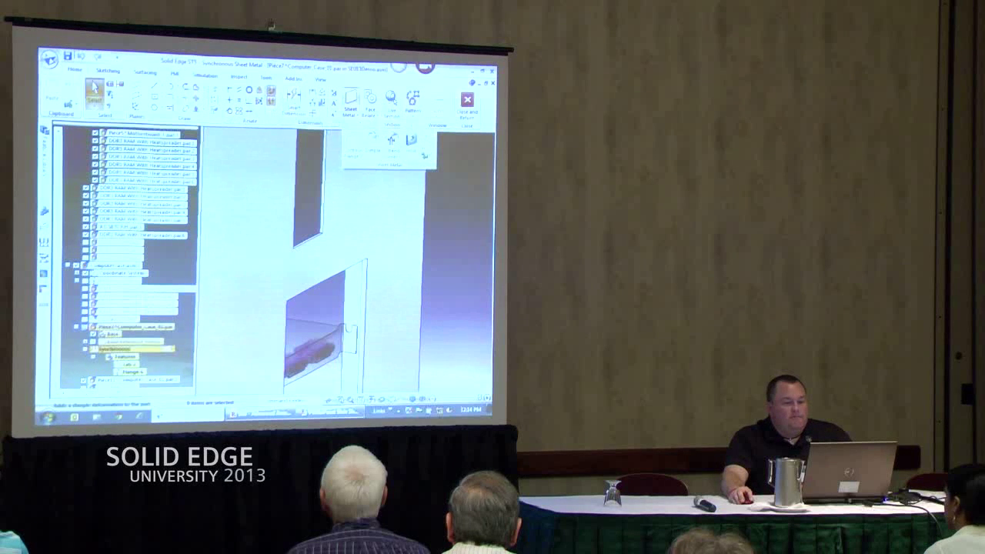
{"action": "left_click", "coordinate": [411, 151]}
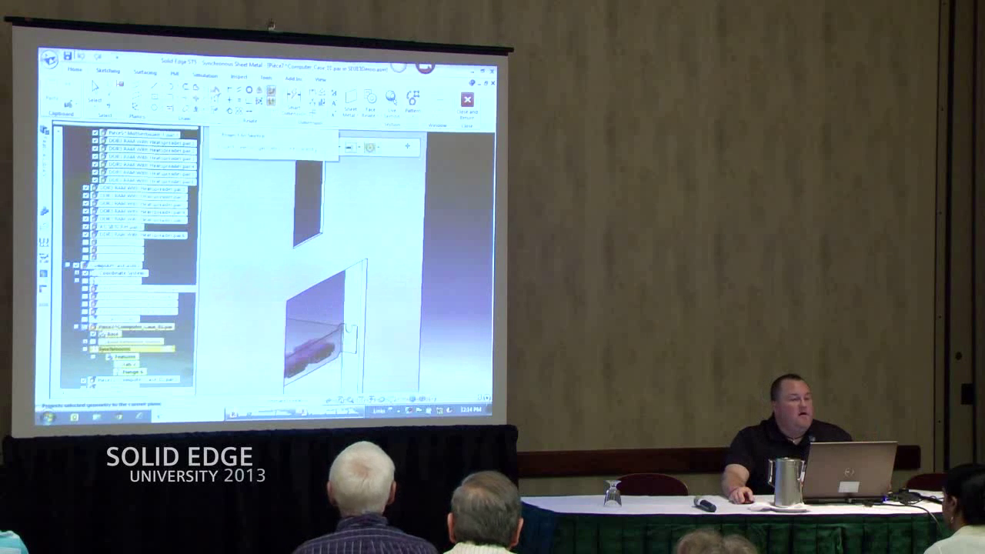
{"action": "left_click", "coordinate": [216, 91]}
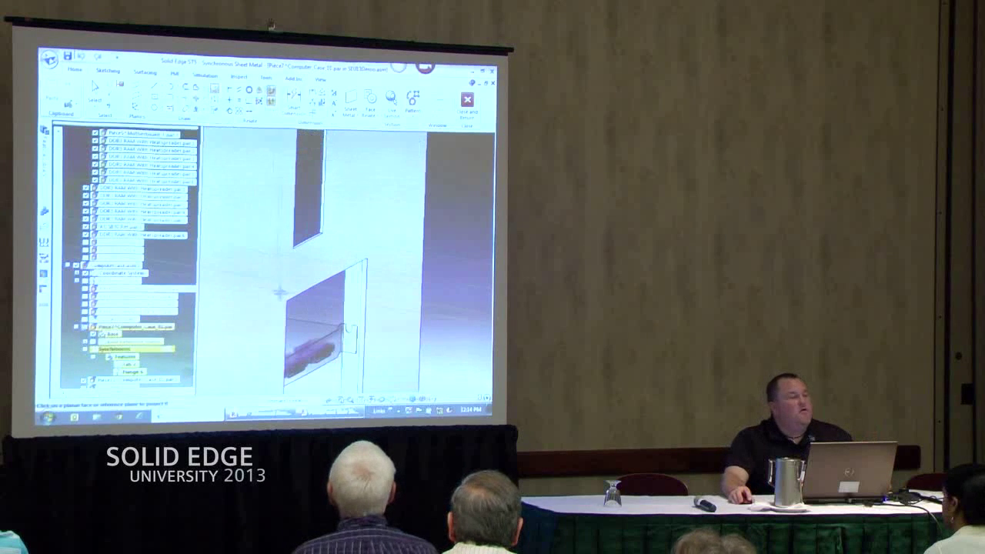
{"action": "left_click", "coordinate": [351, 318]}
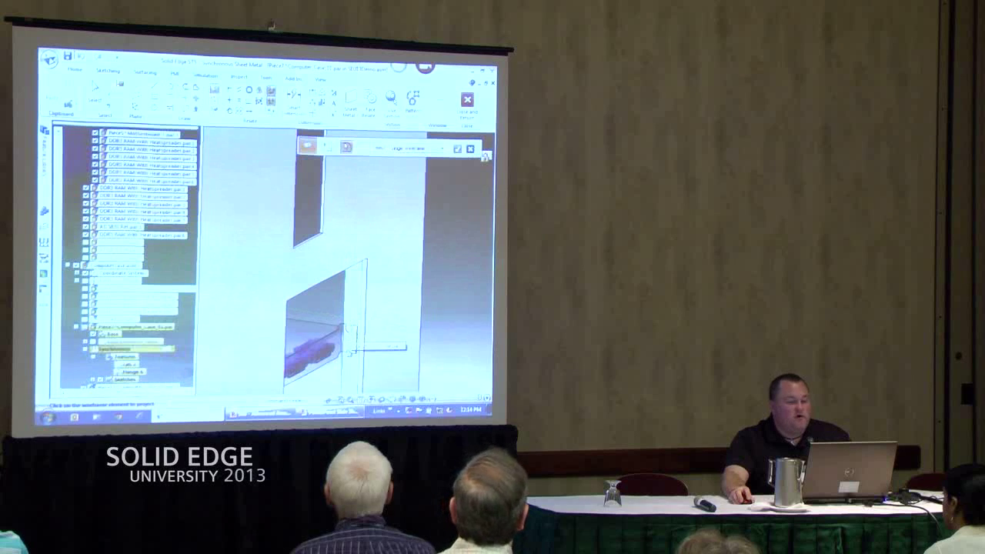
{"action": "left_click", "coordinate": [266, 78]}
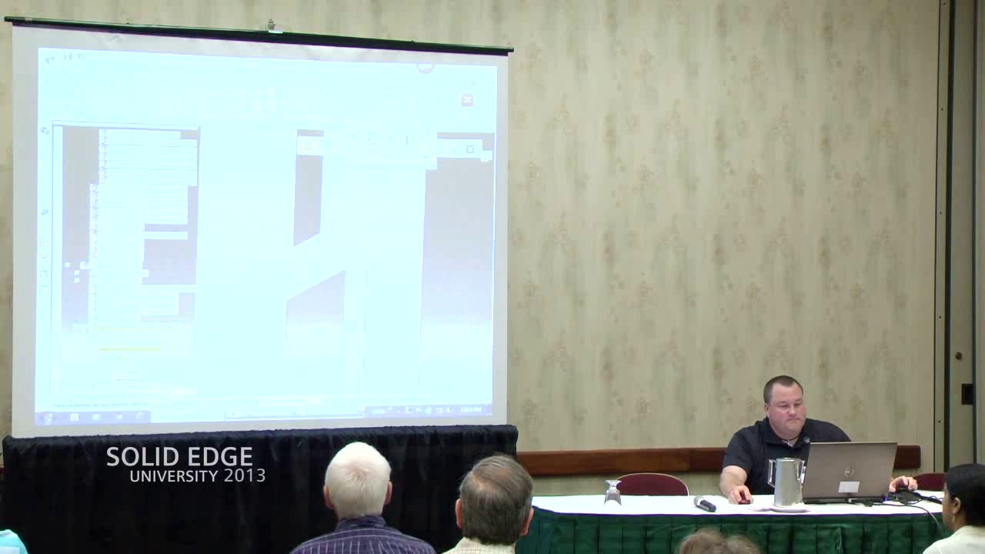
{"action": "key", "text": "Escape"}
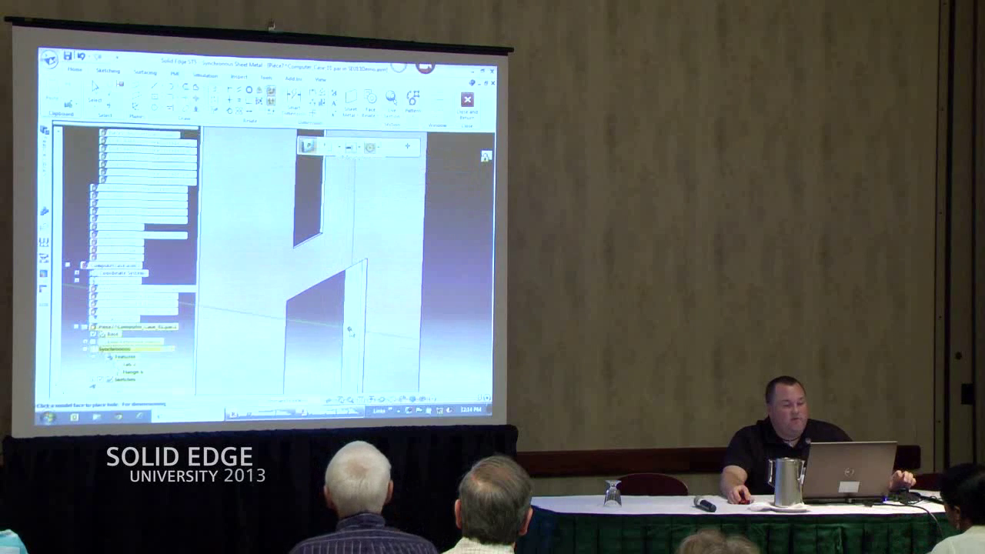
Place the hole at the projected notch position beside the connector opening and return to the assembly
{"action": "left_click", "coordinate": [349, 331]}
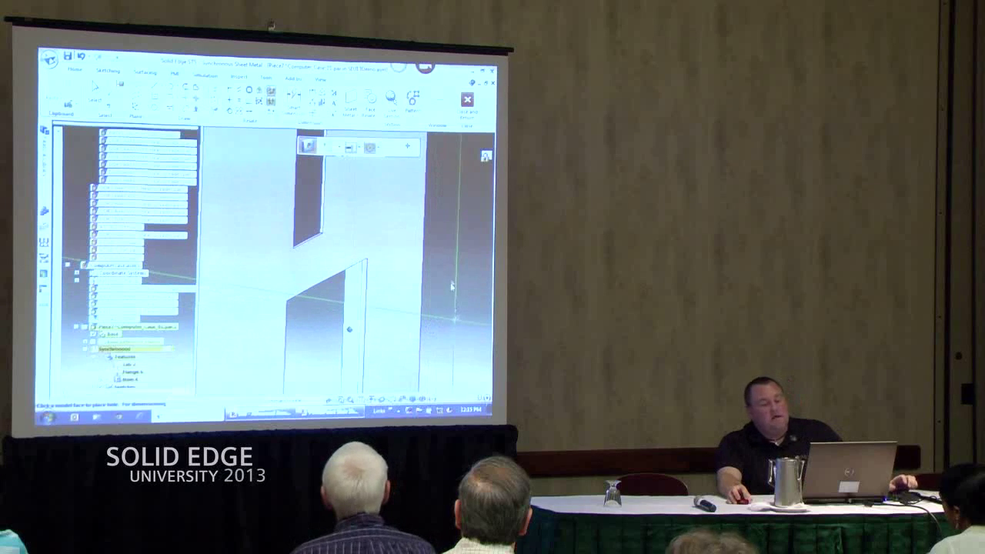
{"action": "key", "text": "Escape"}
{"action": "left_click", "coordinate": [467, 105]}
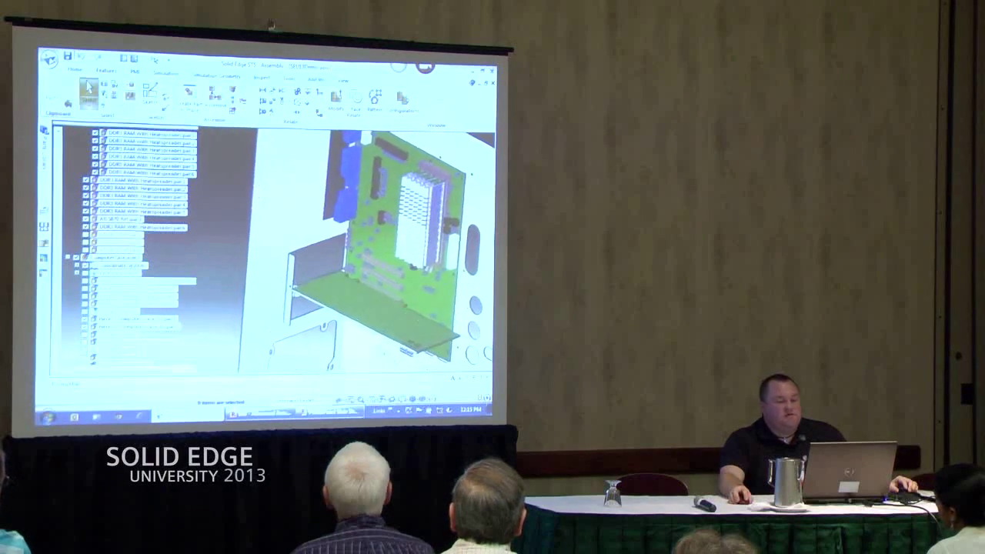
{"action": "left_click", "coordinate": [394, 283]}
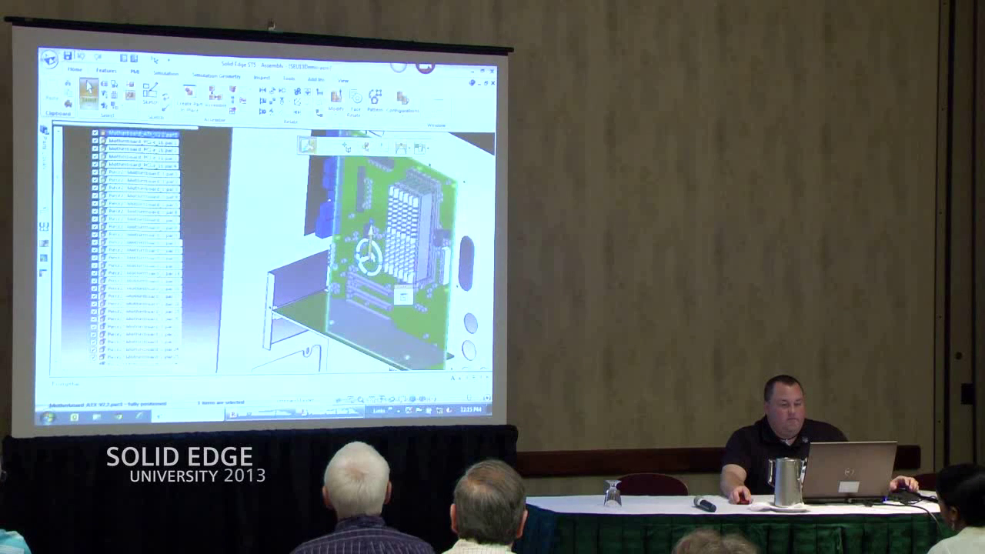
{"action": "left_click", "coordinate": [372, 240]}
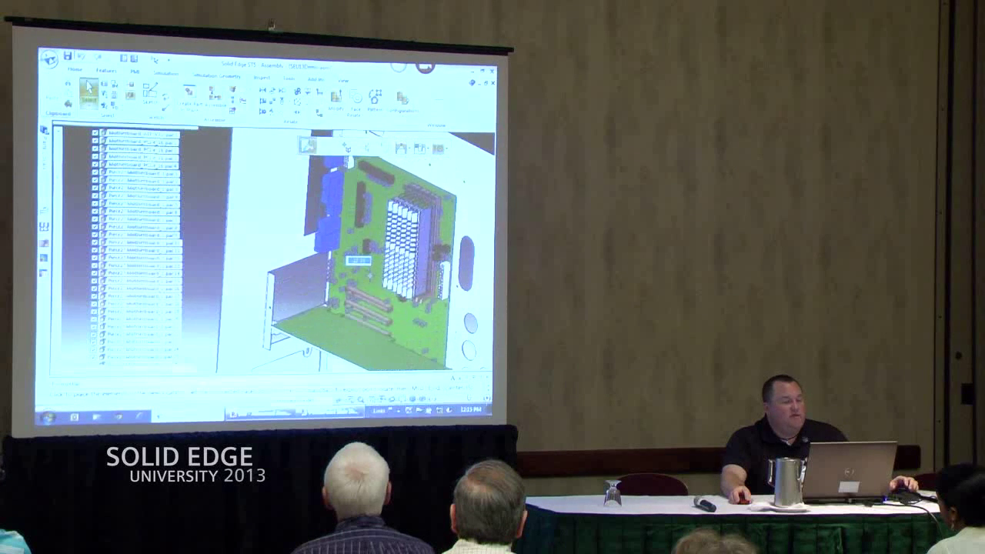
{"action": "left_click", "coordinate": [320, 294]}
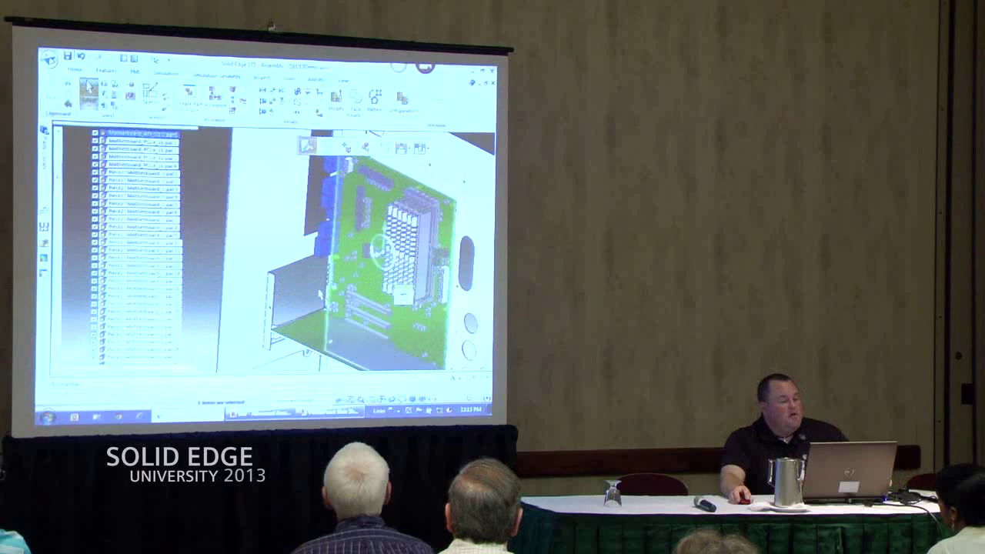
{"action": "key", "text": "Escape"}
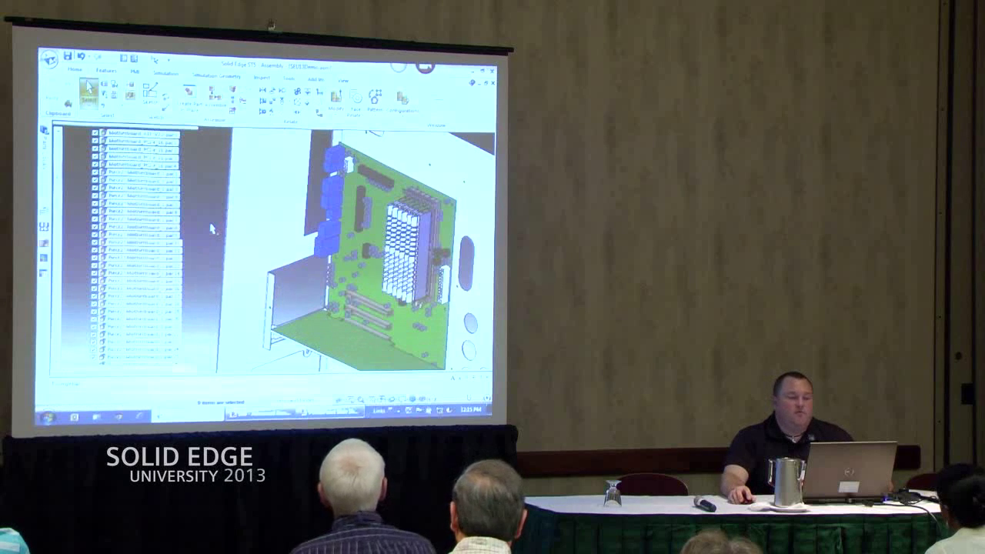
Activate Selection Manager mode and bring up its selection options for the case panel behind the motherboard
{"action": "key", "text": "shift+space"}
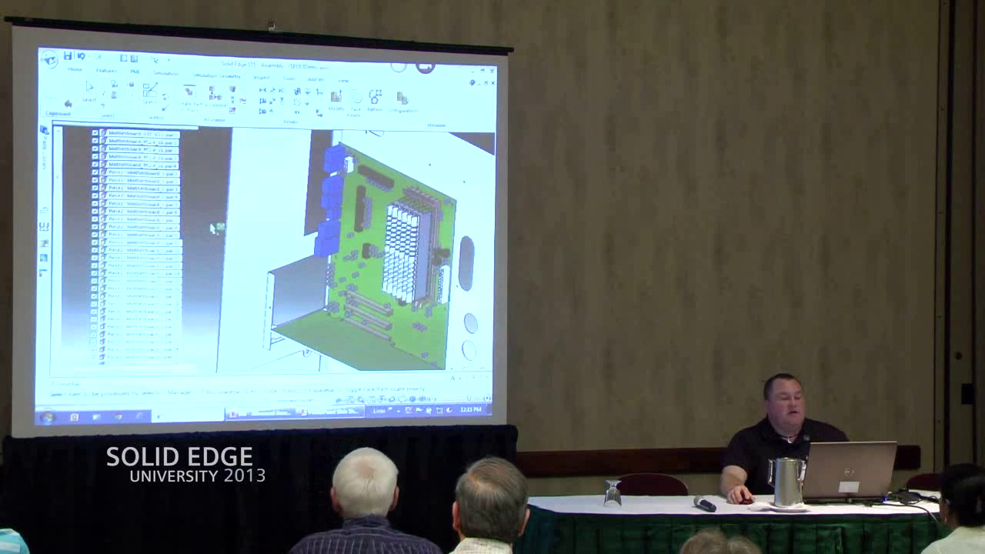
{"action": "left_click", "coordinate": [246, 223]}
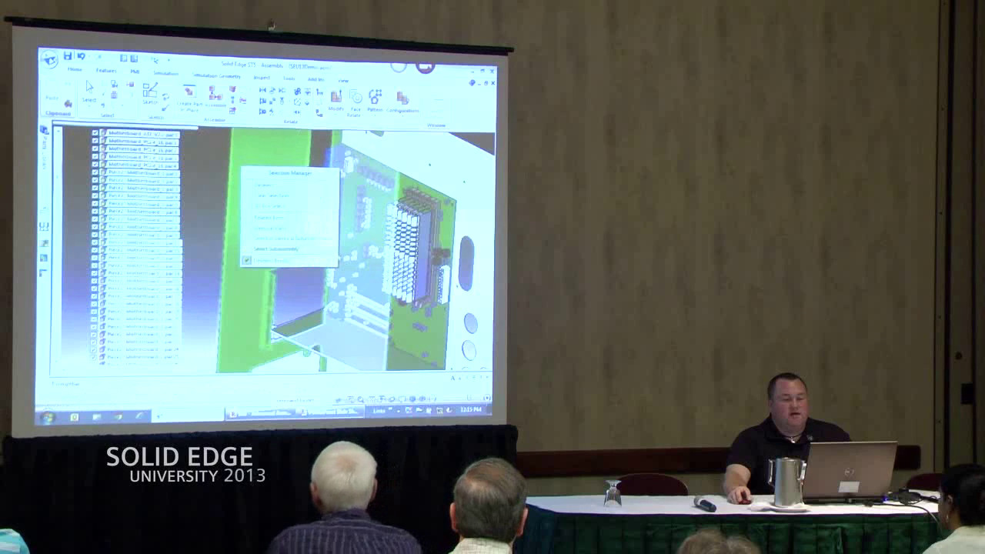